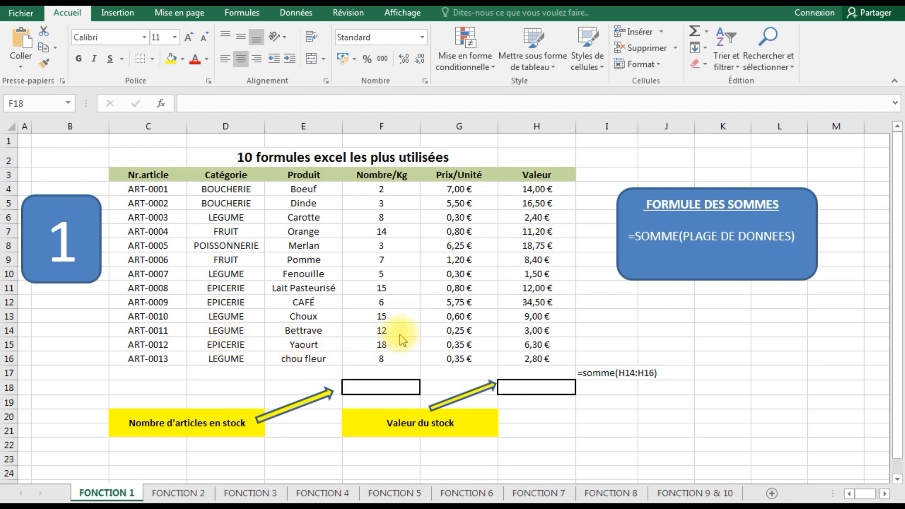
- Clear the contents of the Valeur column from H4 to H16
{"action": "left_click", "coordinate": [522, 189]}
{"action": "key", "text": "shift+Down"}
{"action": "key", "text": "shift+Down"}
{"action": "key", "text": "shift+Down"}
{"action": "key", "text": "shift+Down"}
{"action": "key", "text": "shift+Down"}
{"action": "key", "text": "shift+Down"}
{"action": "key", "text": "shift+Down"}
{"action": "key", "text": "shift+Down"}
{"action": "key", "text": "shift+Down"}
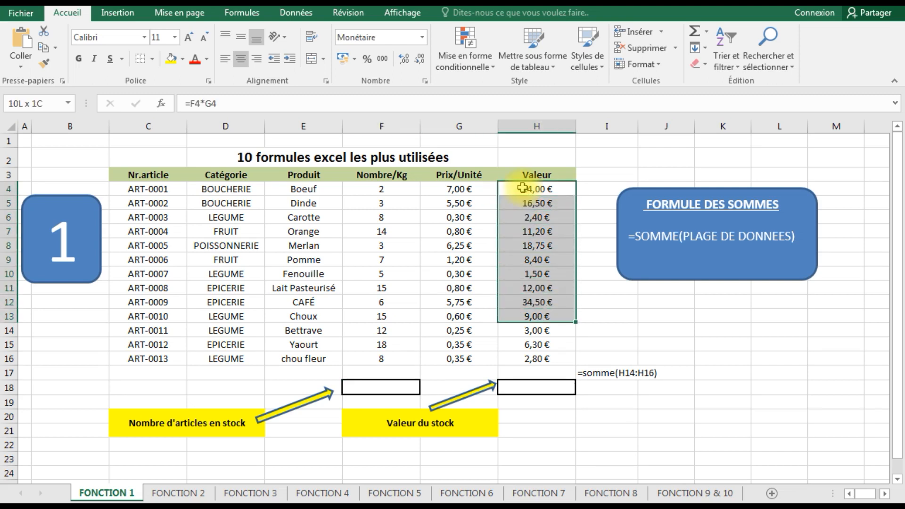
{"action": "key", "text": "shift+Down"}
{"action": "key", "text": "shift+Down"}
{"action": "key", "text": "shift+Down"}
{"action": "key", "text": "Delete"}
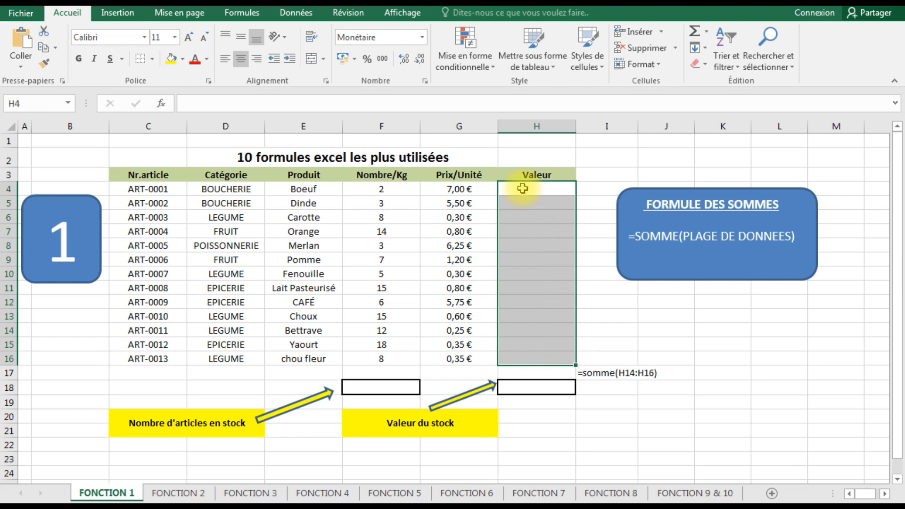
- Enter the formula =F4*G4 in H4 to multiply the first article's quantity by its unit price
{"action": "left_click", "coordinate": [522, 189]}
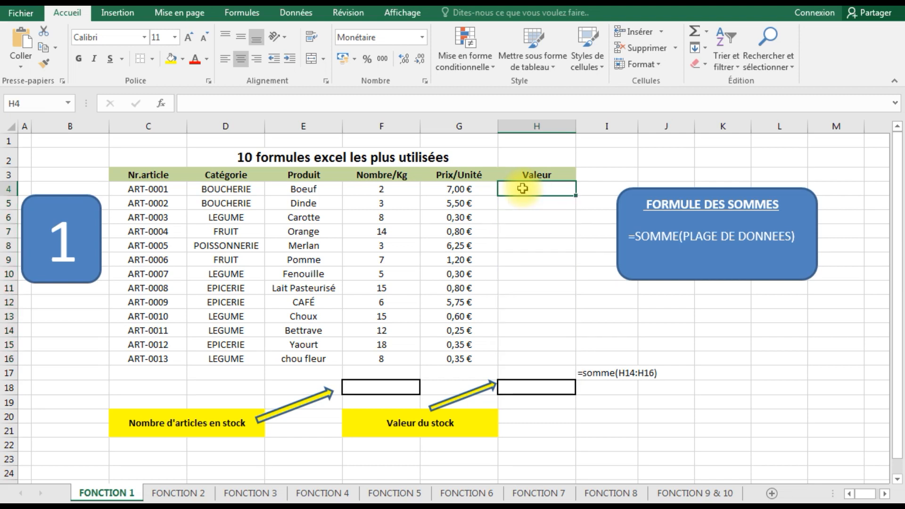
{"action": "type", "text": "="}
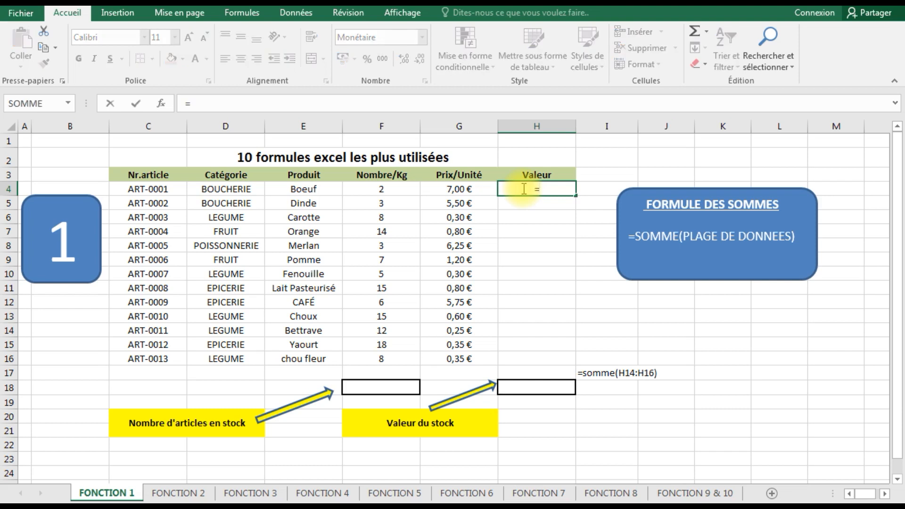
{"action": "left_click", "coordinate": [393, 186]}
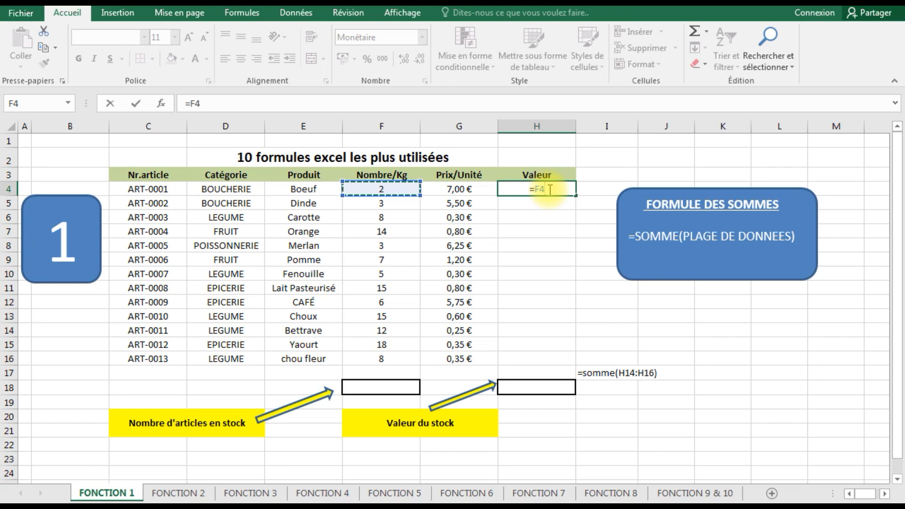
{"action": "left_click", "coordinate": [442, 188]}
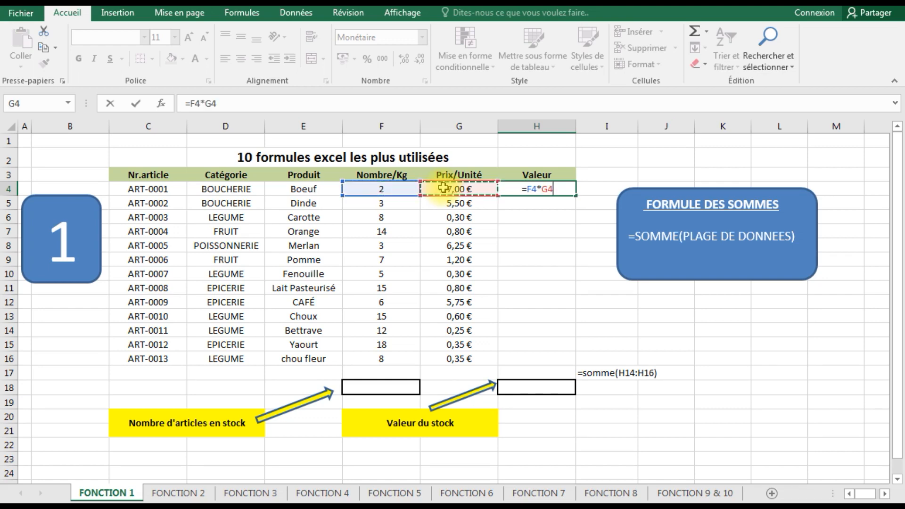
{"action": "key", "text": "Return"}
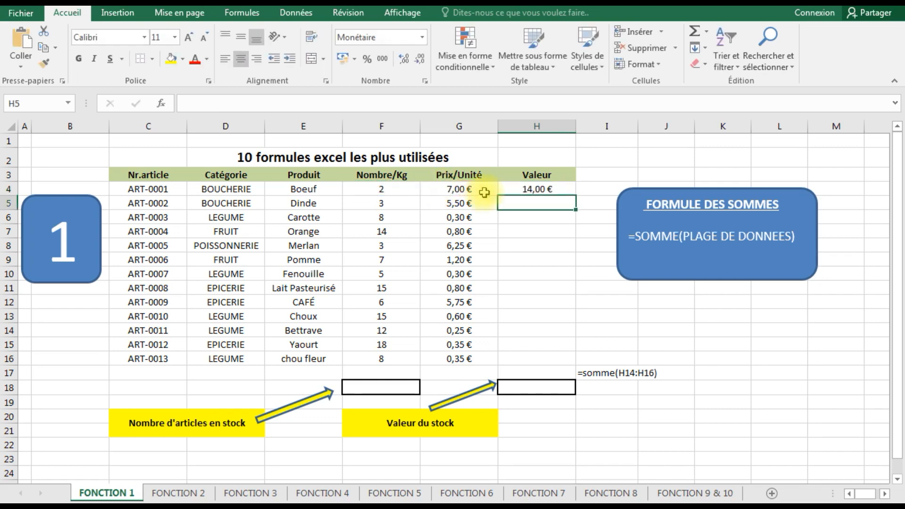
- Copy the H4 formula down the Valeur column through H16
{"action": "left_click", "coordinate": [547, 188]}
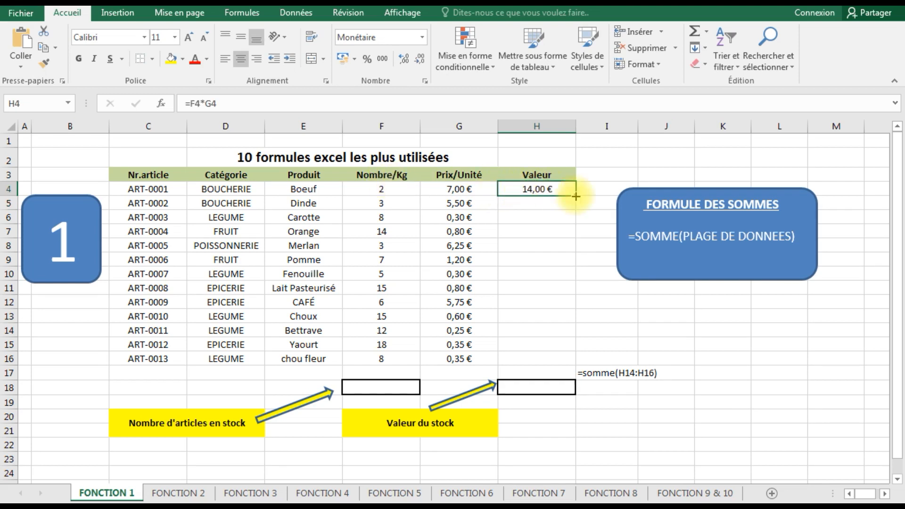
{"action": "left_click_drag", "start_coordinate": [575, 196], "coordinate": [554, 359]}
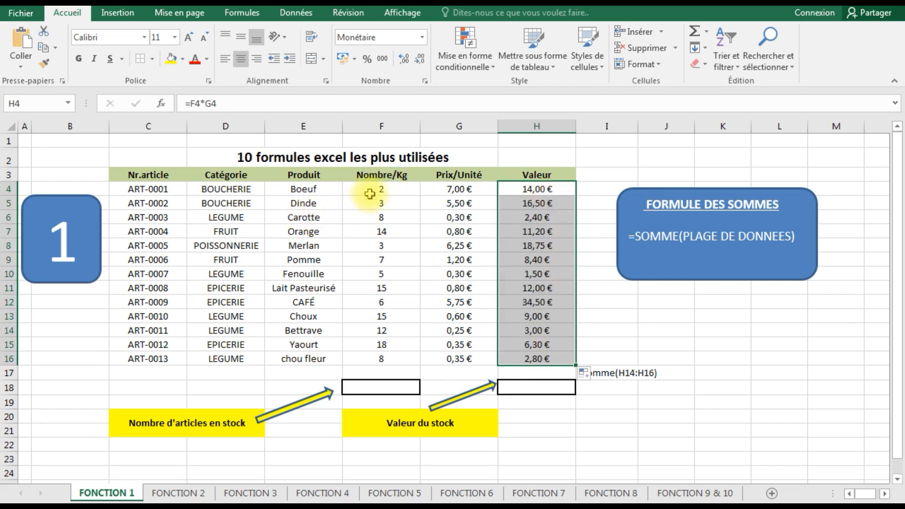
{"action": "left_click", "coordinate": [540, 190]}
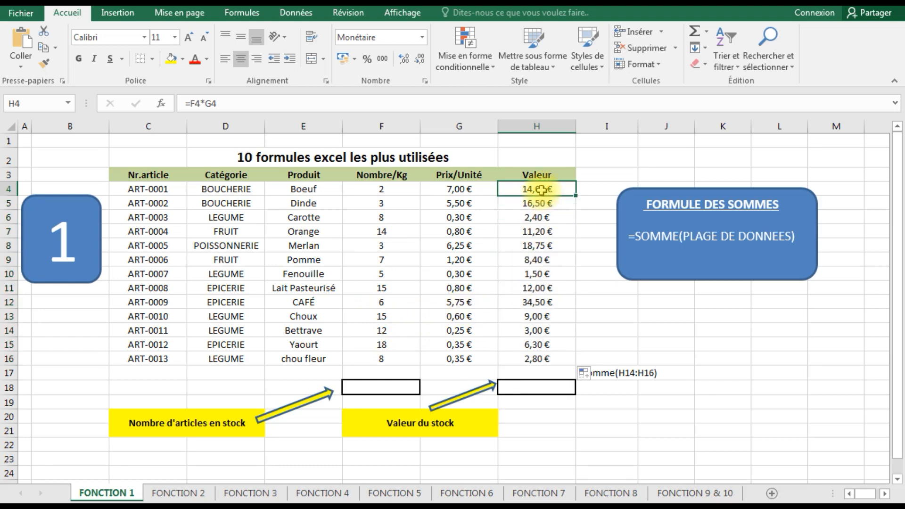
- Total the stock value in H18 with the formula =somme(H4:H16)
{"action": "left_click", "coordinate": [546, 388]}
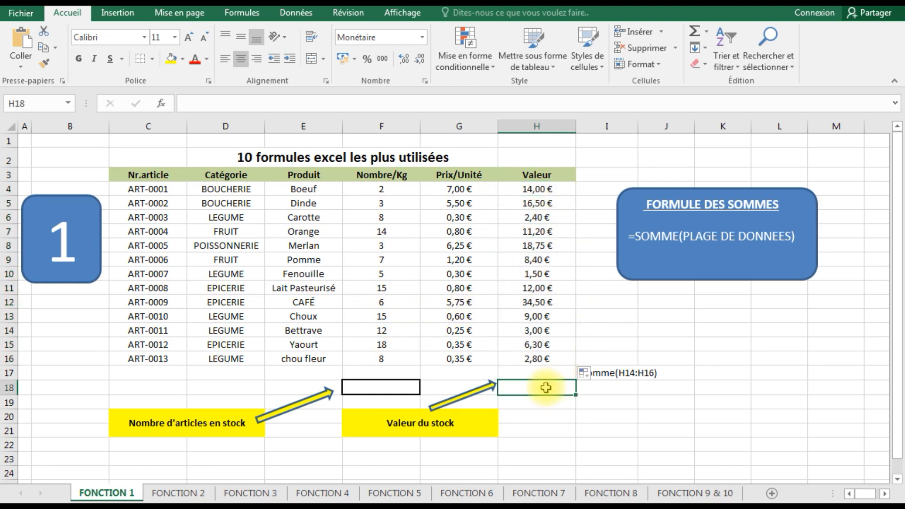
{"action": "type", "text": "=somm"}
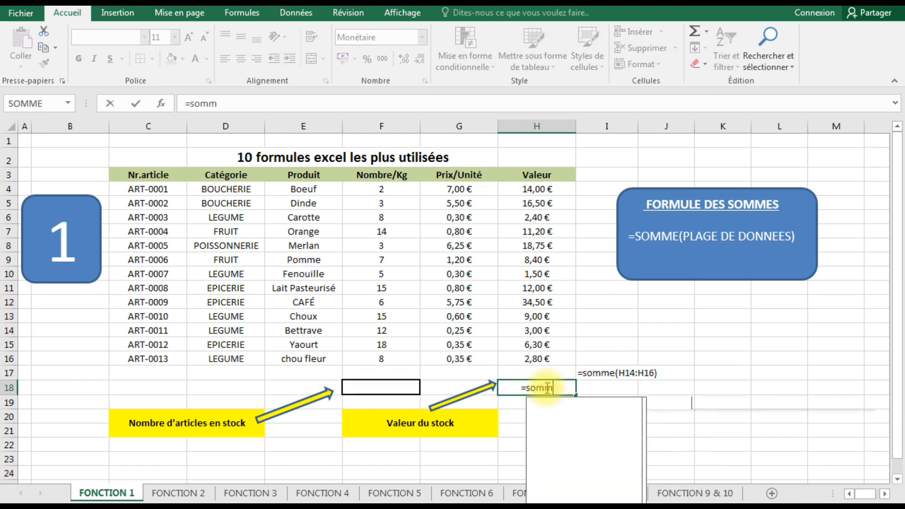
{"action": "type", "text": "e("}
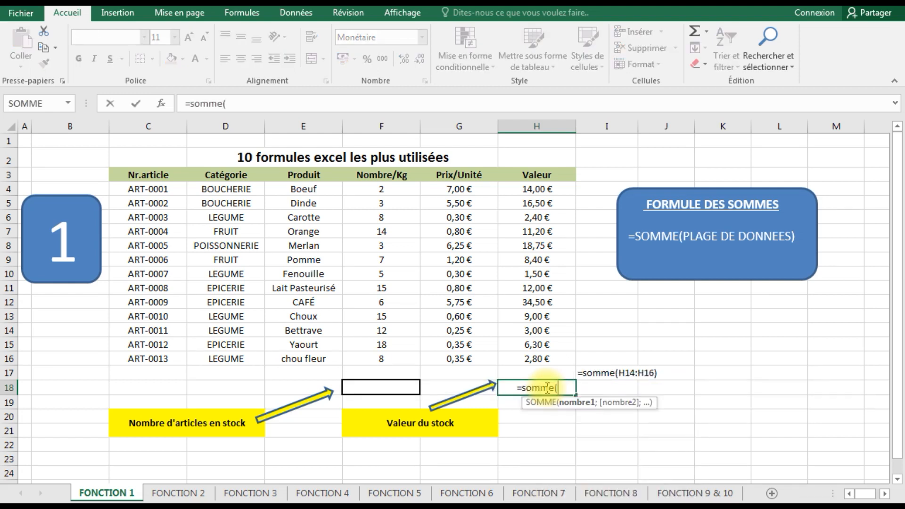
{"action": "left_click", "coordinate": [530, 189]}
{"action": "left_click_drag", "start_coordinate": [530, 189], "coordinate": [532, 358]}
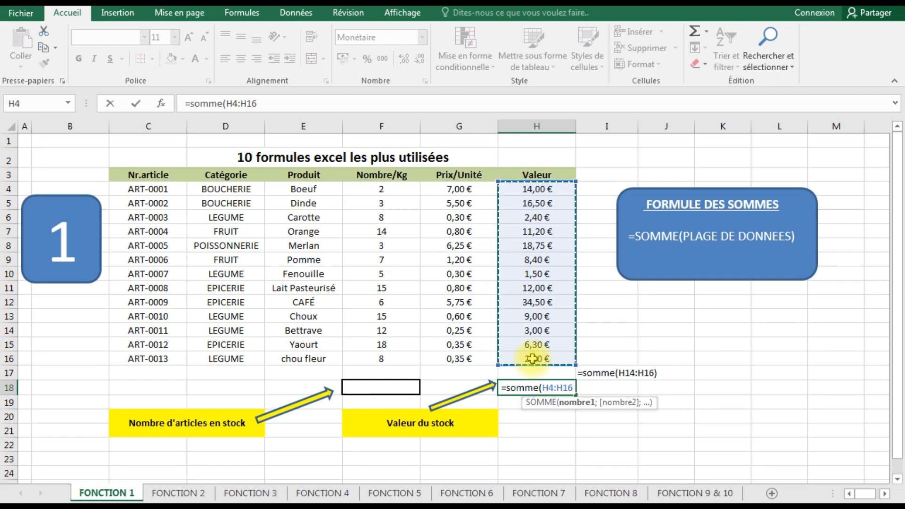
{"action": "type", "text": ")"}
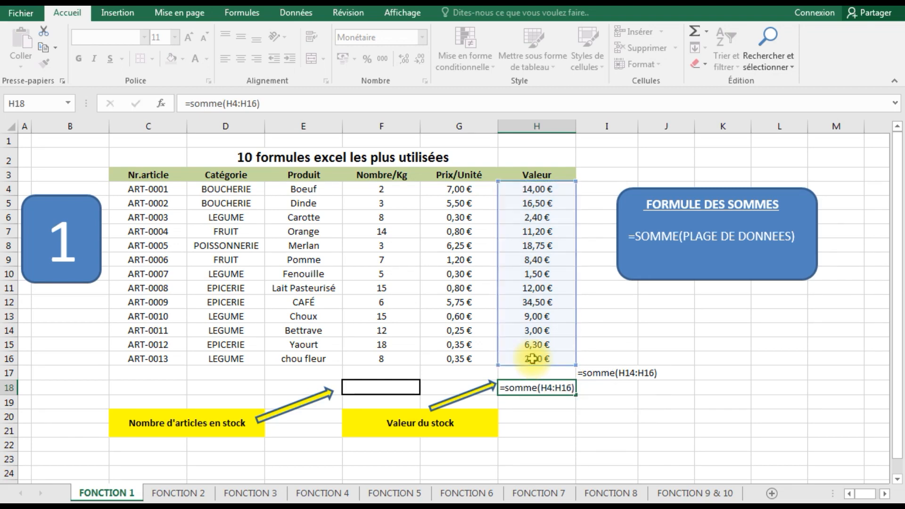
{"action": "key", "text": "Return"}
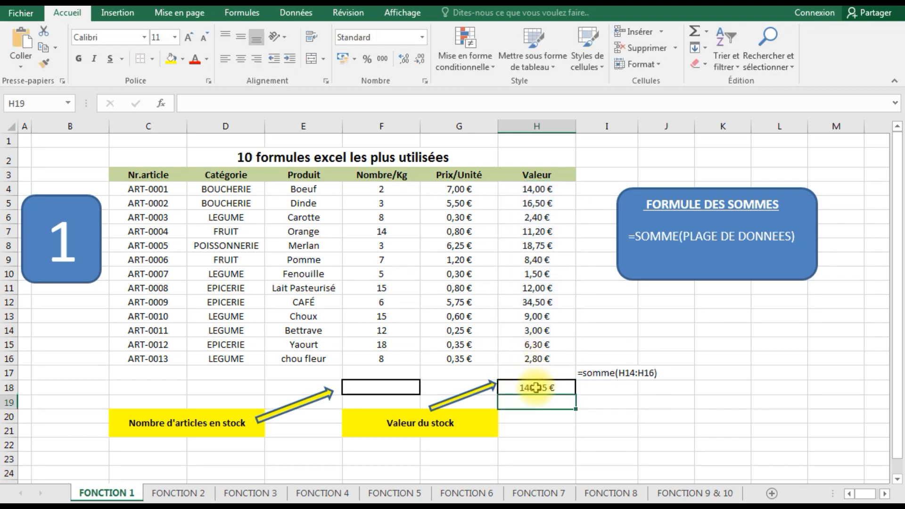
- Total the number of articles in stock in F18 with the formula =somme(F4:F16)
{"action": "left_click", "coordinate": [388, 384]}
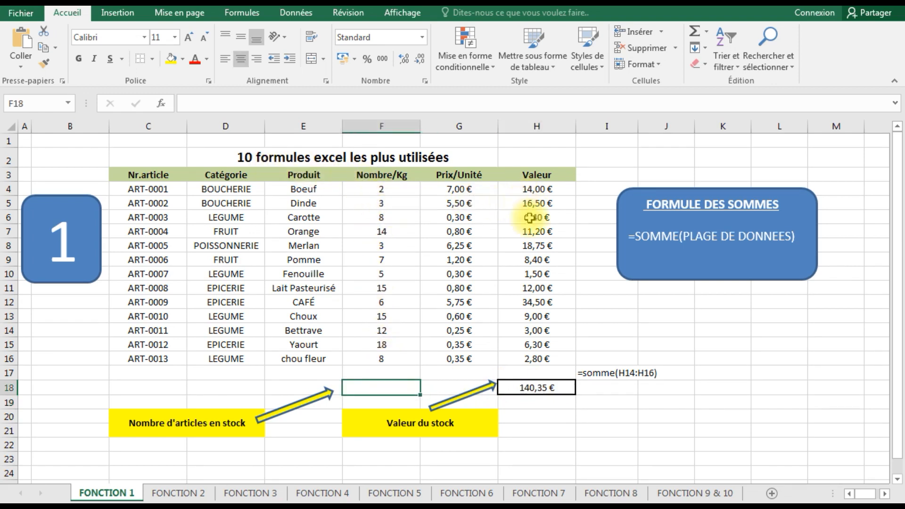
{"action": "left_click", "coordinate": [395, 187]}
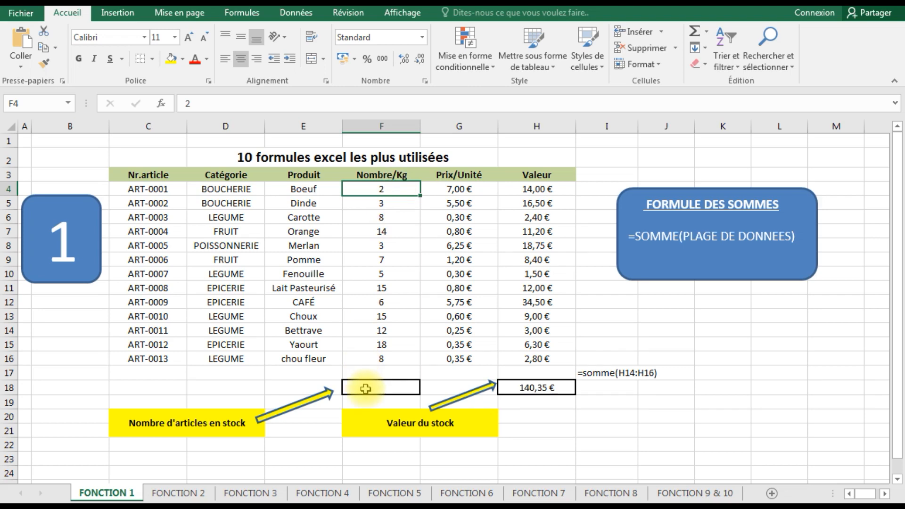
{"action": "left_click", "coordinate": [366, 388]}
{"action": "type", "text": "=s"}
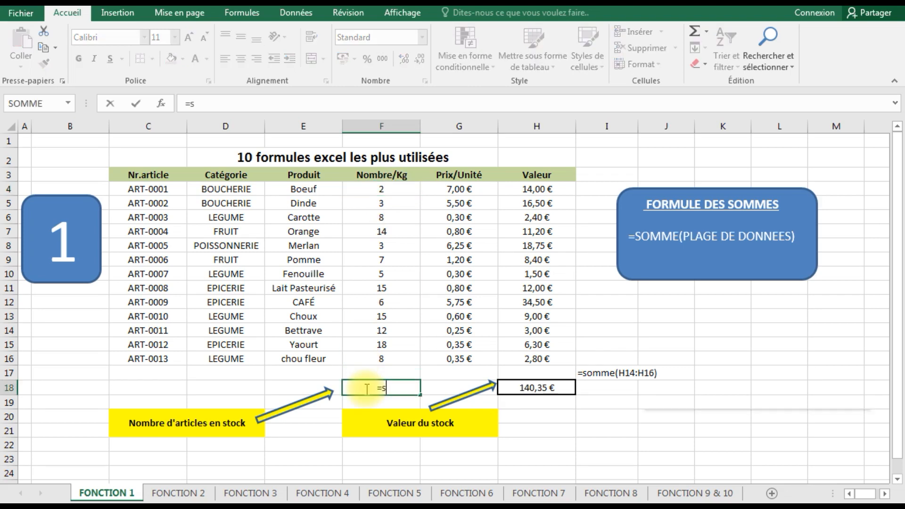
{"action": "type", "text": "omme("}
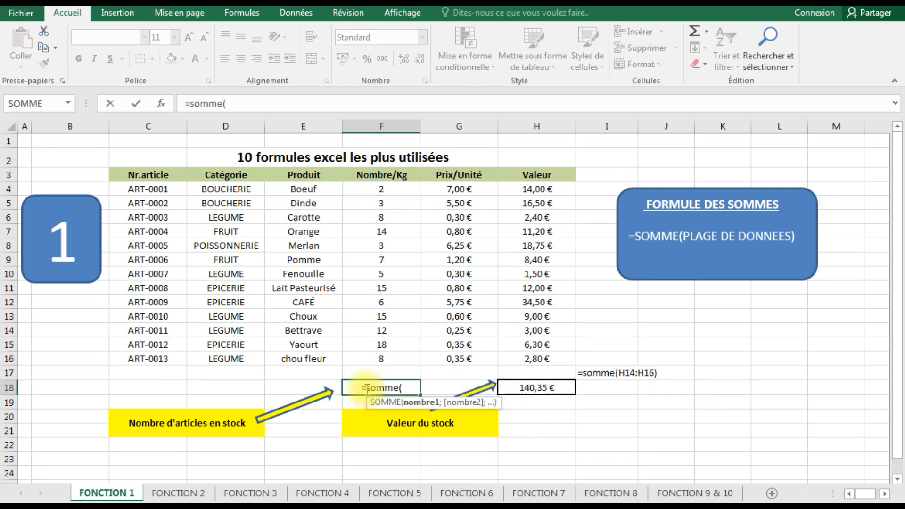
{"action": "left_click", "coordinate": [391, 191]}
{"action": "left_click_drag", "start_coordinate": [391, 198], "coordinate": [398, 360]}
{"action": "type", "text": ")"}
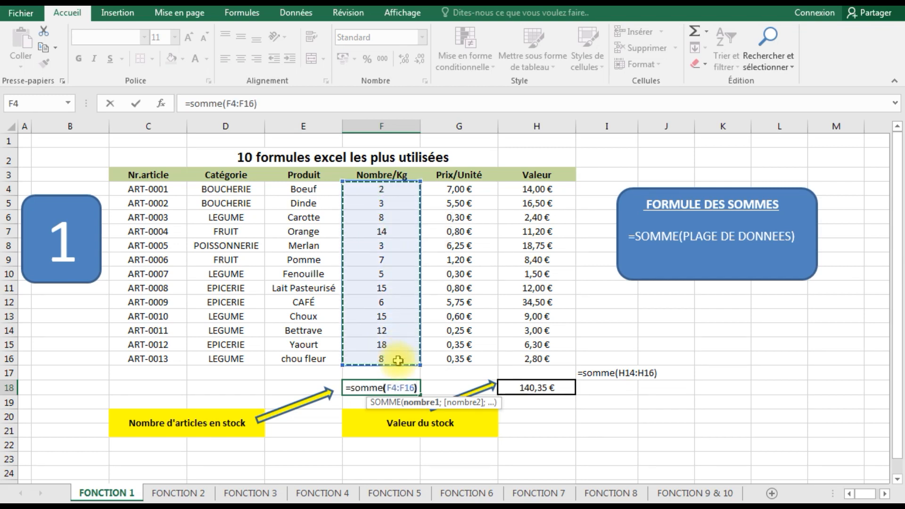
{"action": "key", "text": "Return"}
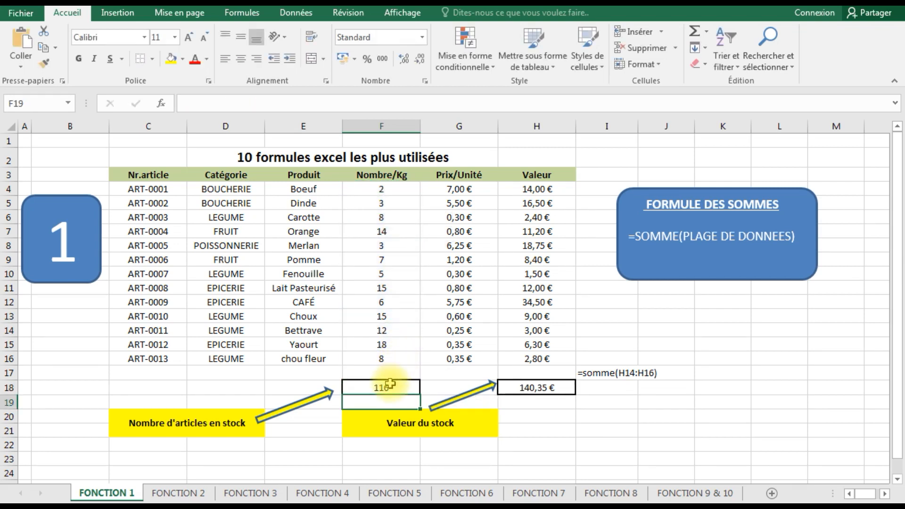
{"action": "left_click", "coordinate": [390, 384]}
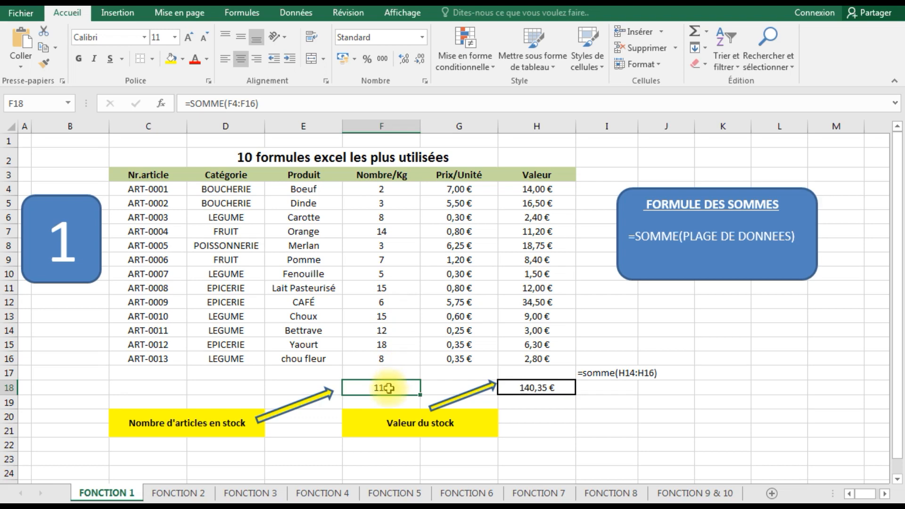
- On the FONCTION 2 sheet, total the stock value in H18 with =somme(H4:H16)
{"action": "left_click", "coordinate": [184, 493]}
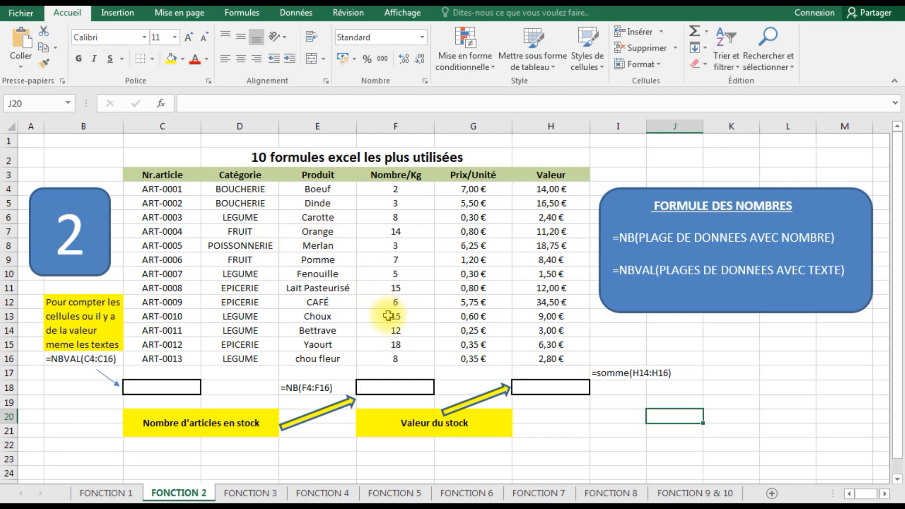
{"action": "left_click", "coordinate": [547, 387]}
{"action": "type", "text": "=somme"}
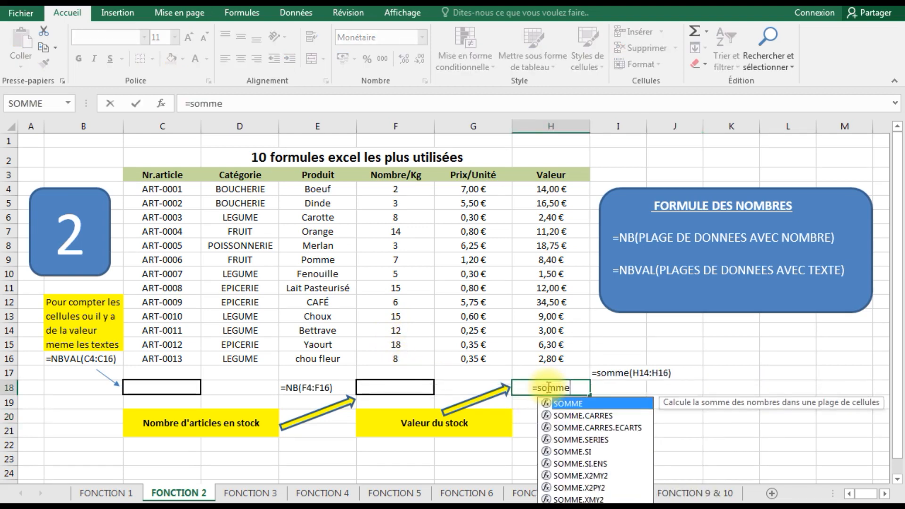
{"action": "type", "text": "("}
{"action": "left_click_drag", "start_coordinate": [549, 189], "coordinate": [542, 358]}
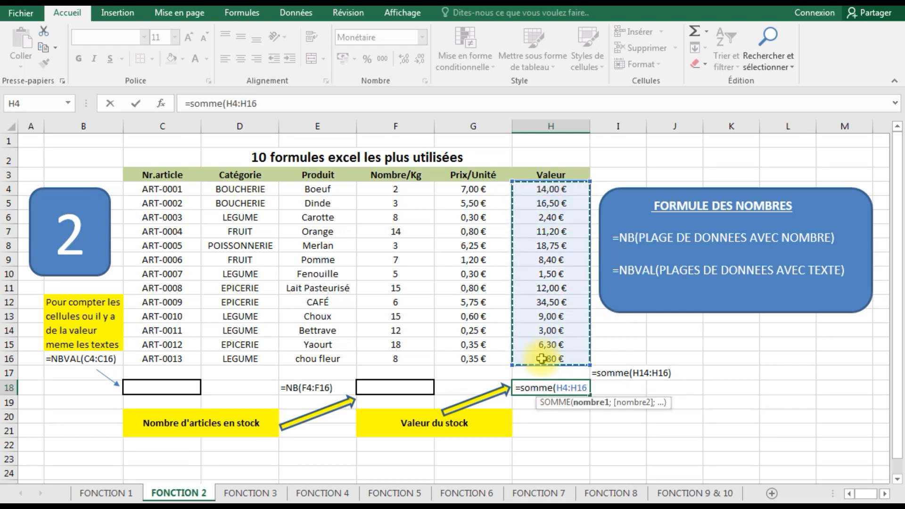
{"action": "type", "text": ")"}
{"action": "key", "text": "Return"}
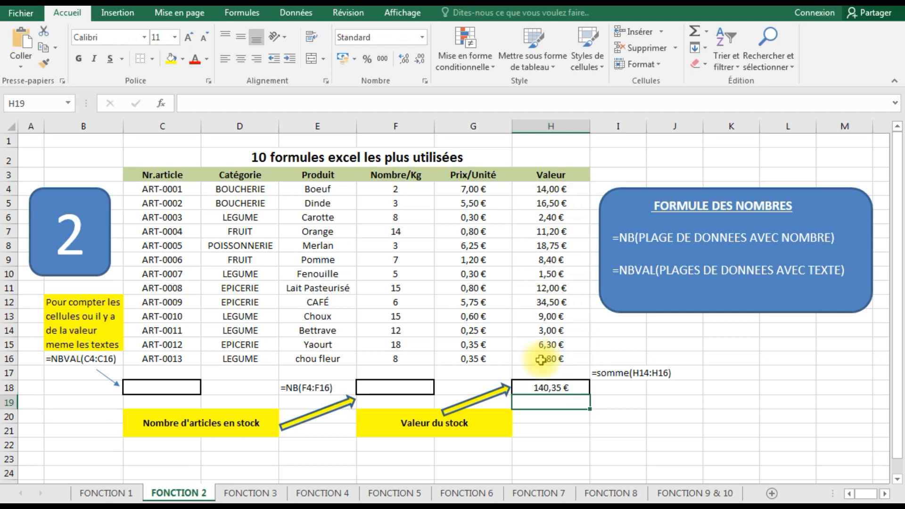
{"action": "left_click", "coordinate": [543, 387]}
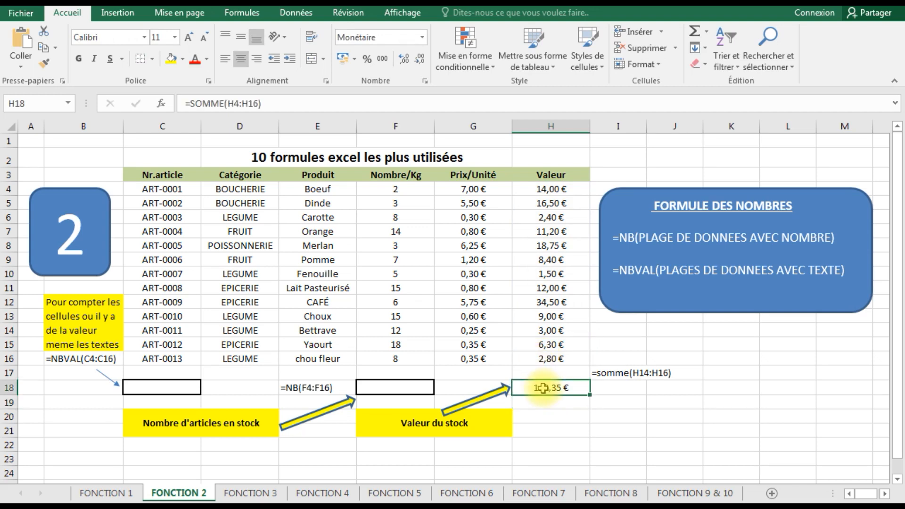
- Count the numeric cells of the Nombre/Kg column in F18 with the formula =NB(F4:F16)
{"action": "left_click", "coordinate": [410, 388]}
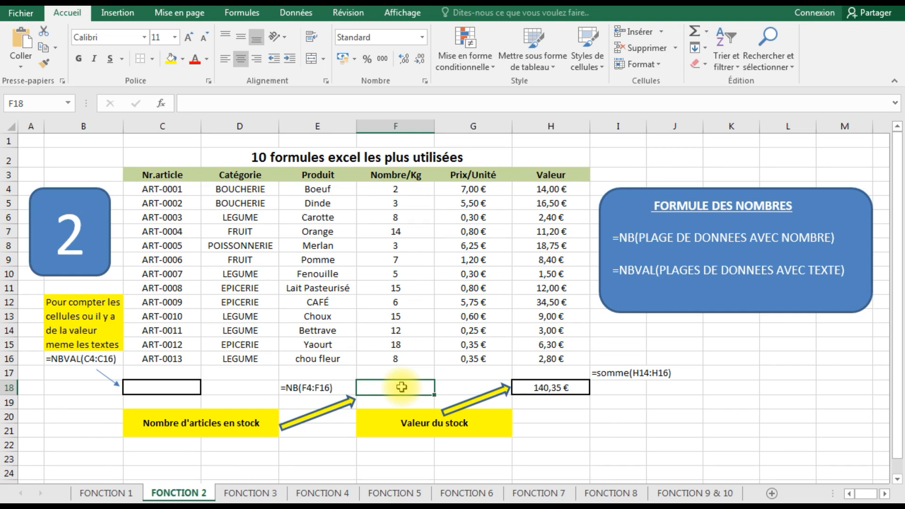
{"action": "type", "text": "=NB"}
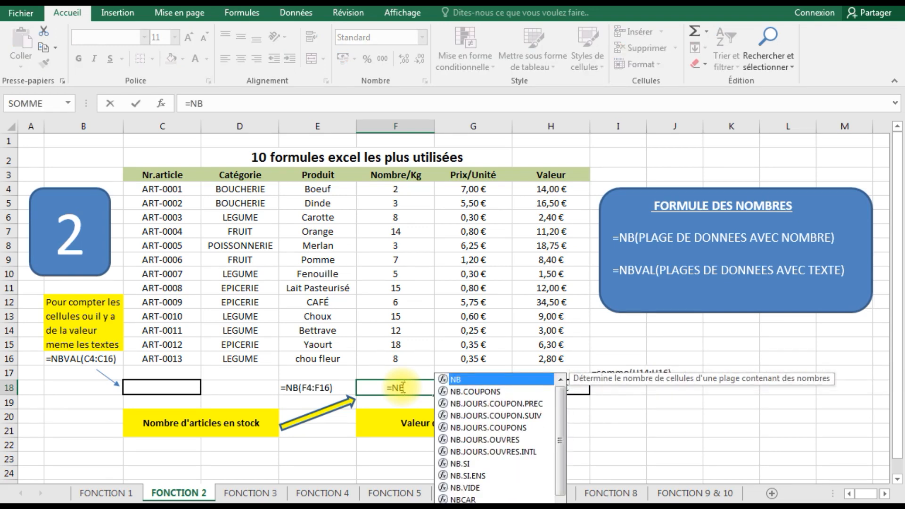
{"action": "type", "text": "("}
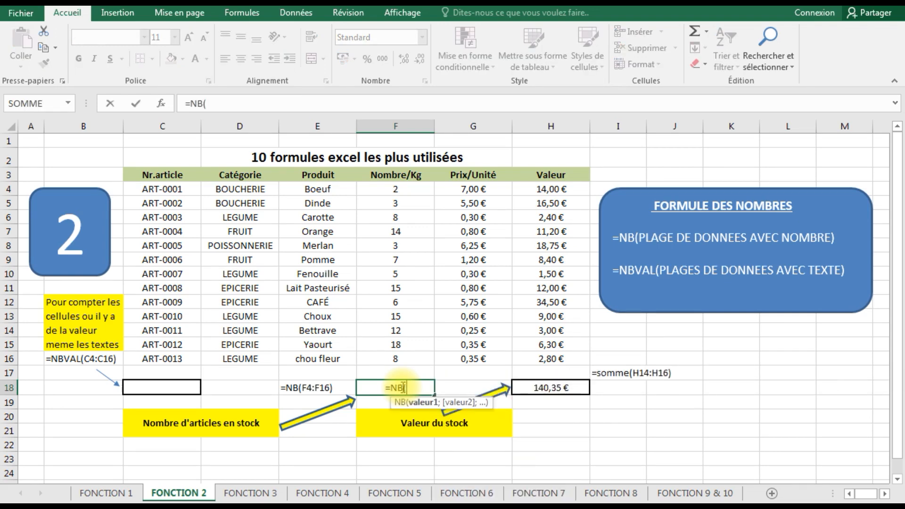
{"action": "left_click_drag", "start_coordinate": [385, 190], "coordinate": [392, 355]}
{"action": "type", "text": ")"}
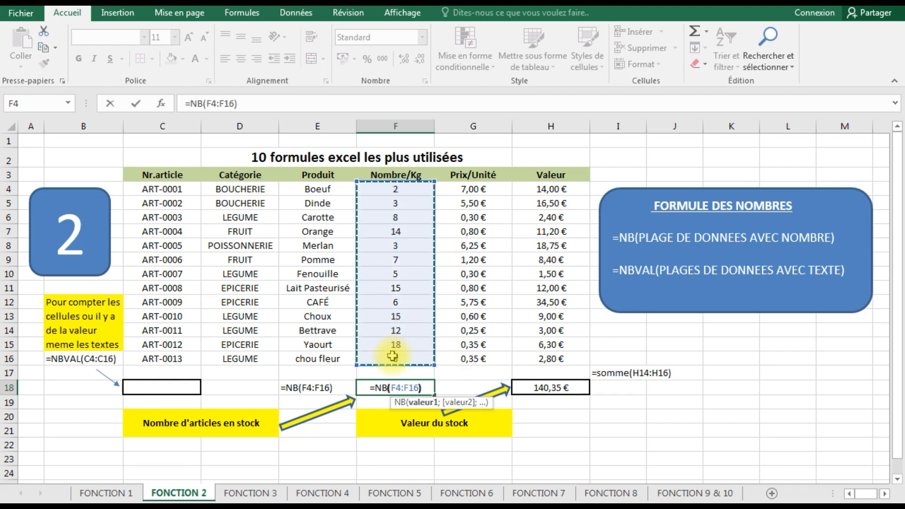
{"action": "key", "text": "Return"}
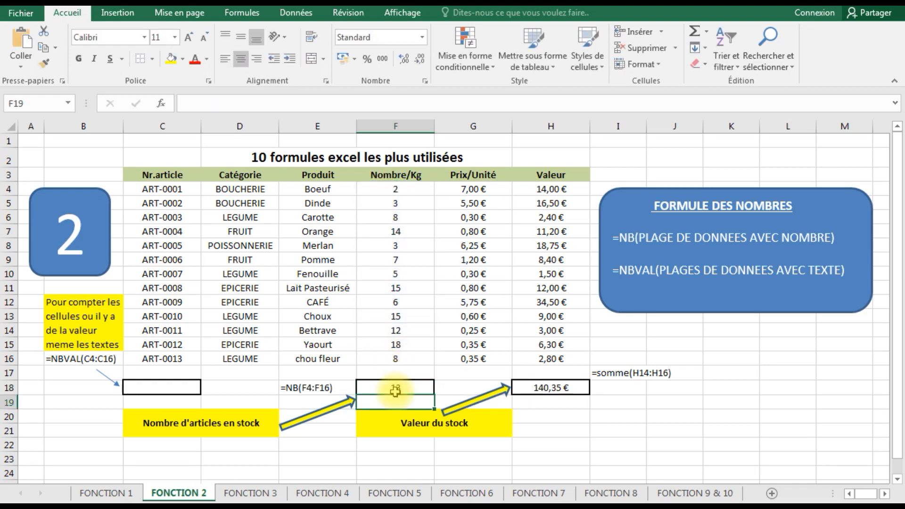
{"action": "left_click", "coordinate": [398, 389]}
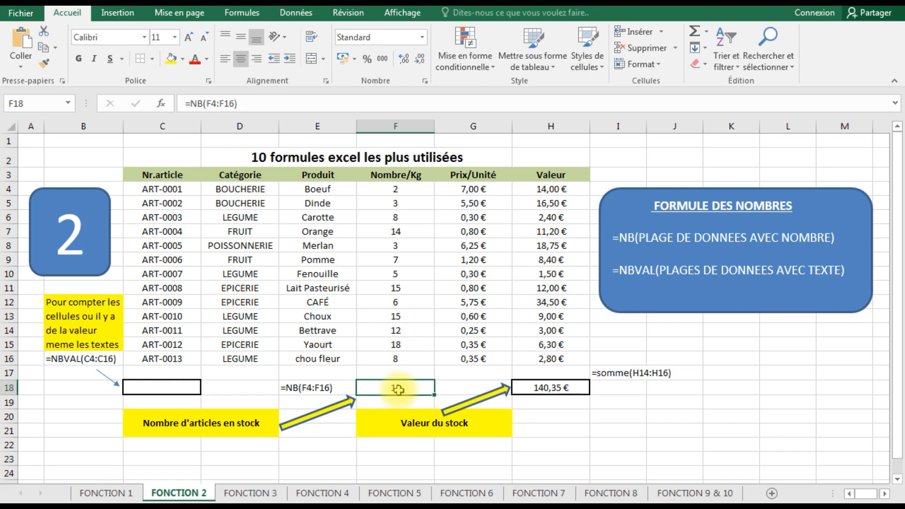
{"action": "left_click", "coordinate": [390, 191]}
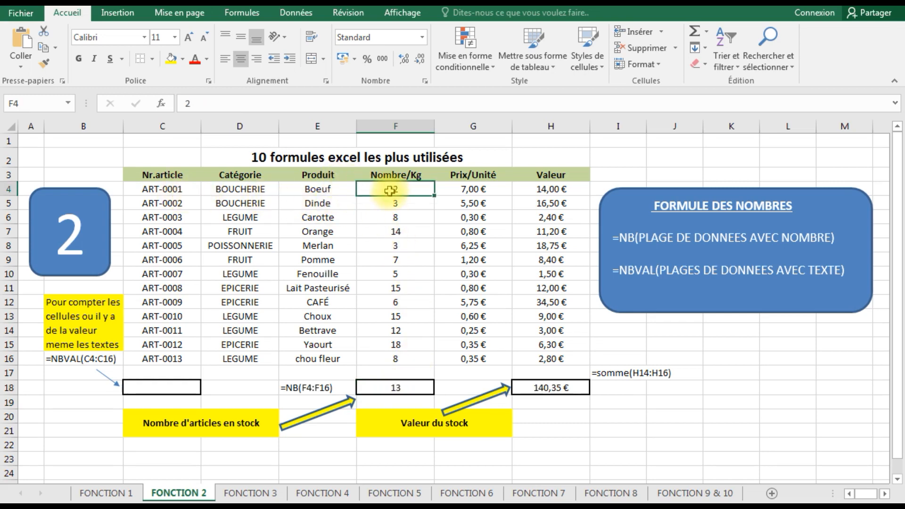
- Go through the Nombre/Kg cells one by one from F4 down to F16 to check the counted entries
{"action": "key", "text": "Down"}
{"action": "key", "text": "Down"}
{"action": "key", "text": "Down"}
{"action": "key", "text": "Down"}
{"action": "key", "text": "Down"}
{"action": "key", "text": "Down"}
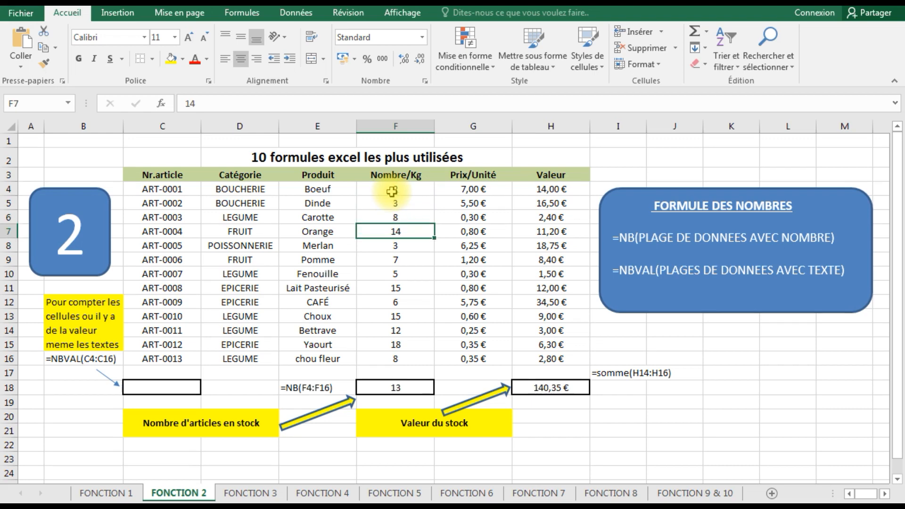
{"action": "key", "text": "Down"}
{"action": "key", "text": "Down"}
{"action": "key", "text": "Down"}
{"action": "key", "text": "Down"}
{"action": "key", "text": "Down"}
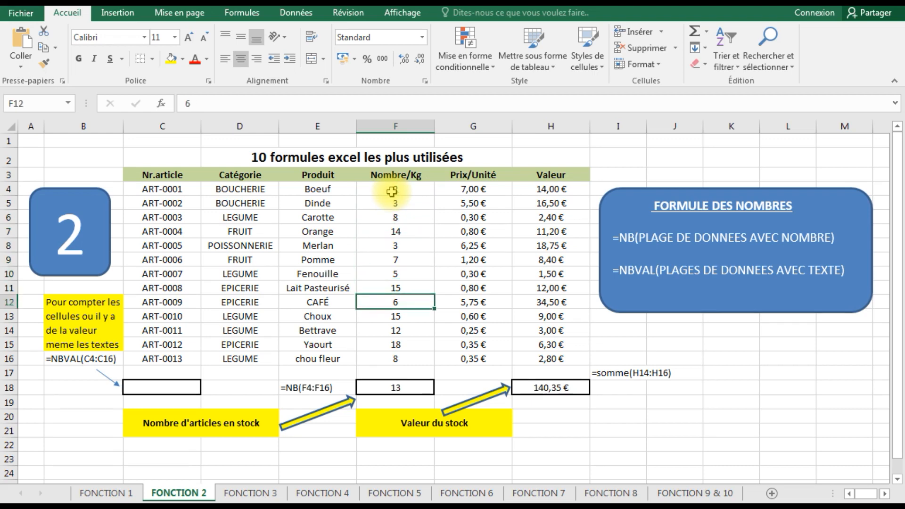
{"action": "key", "text": "Down"}
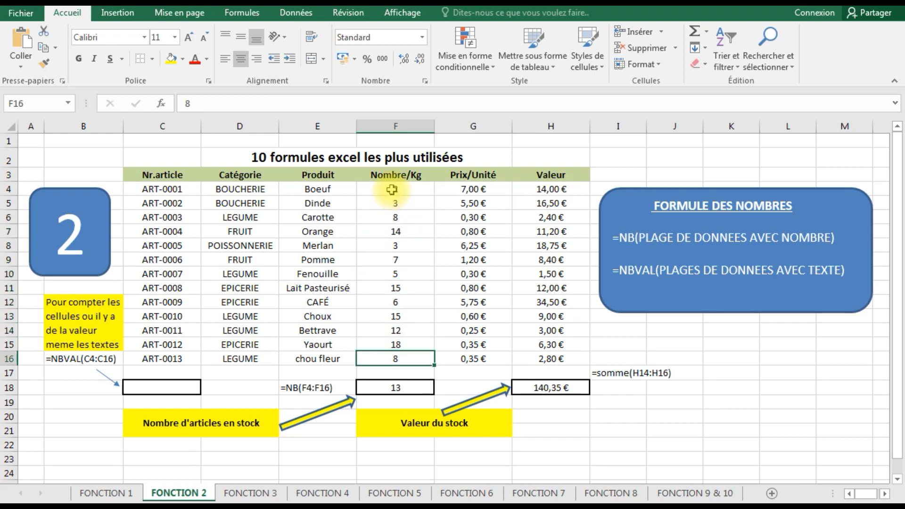
- Count the non-empty cells of the Nr.article column in C18 with the formula =NBVAL(C4:C16)
{"action": "left_click", "coordinate": [194, 388]}
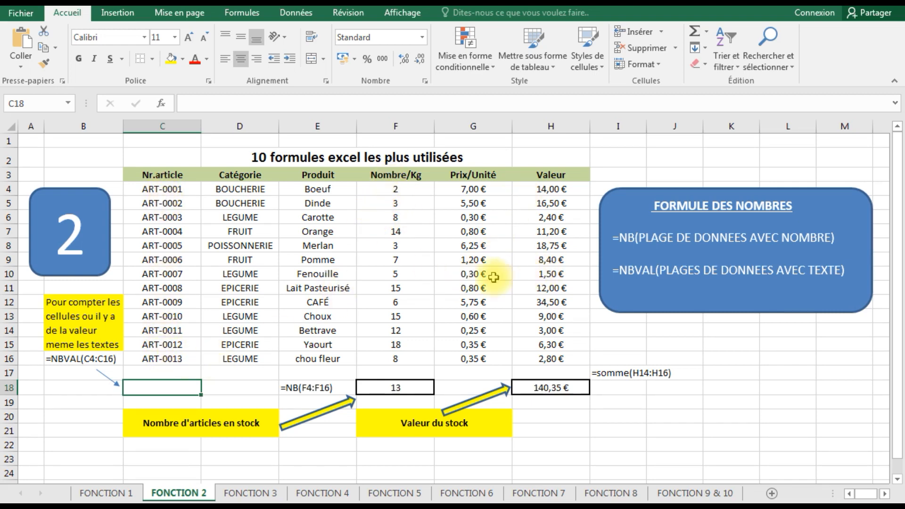
{"action": "left_click", "coordinate": [161, 187]}
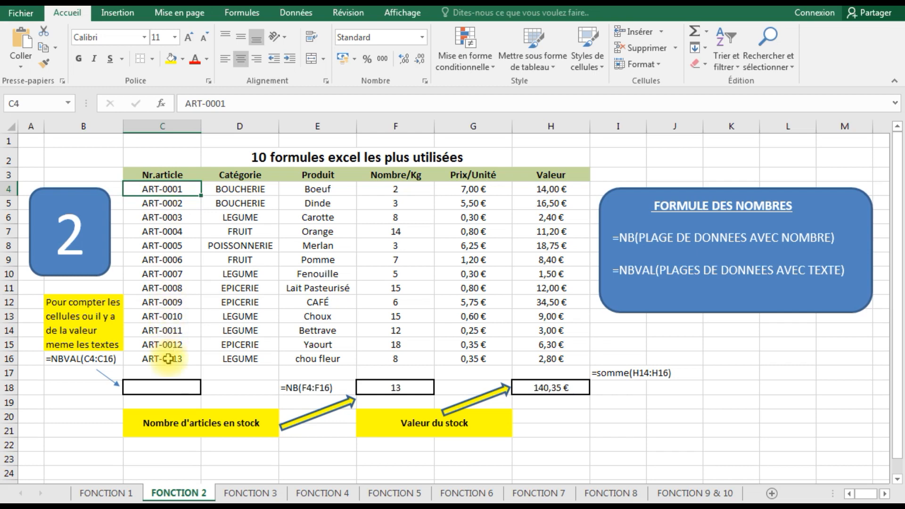
{"action": "left_click", "coordinate": [169, 385]}
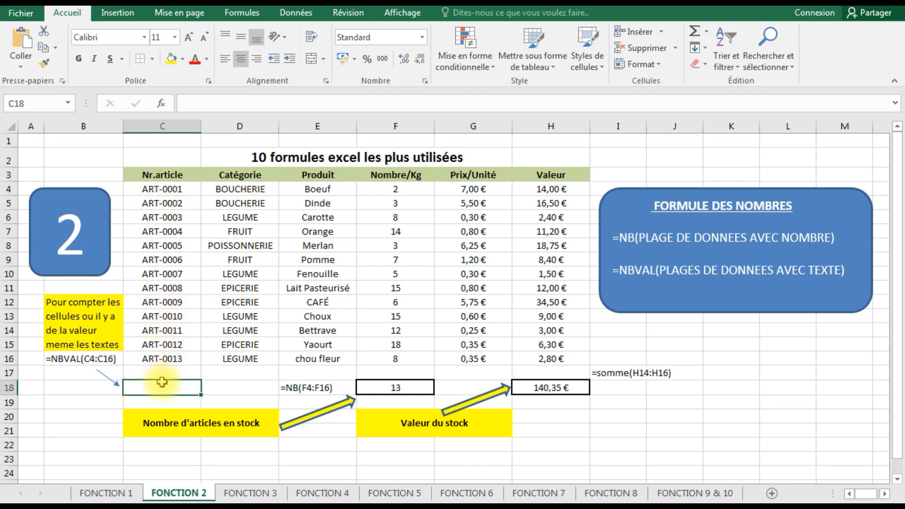
{"action": "type", "text": "="}
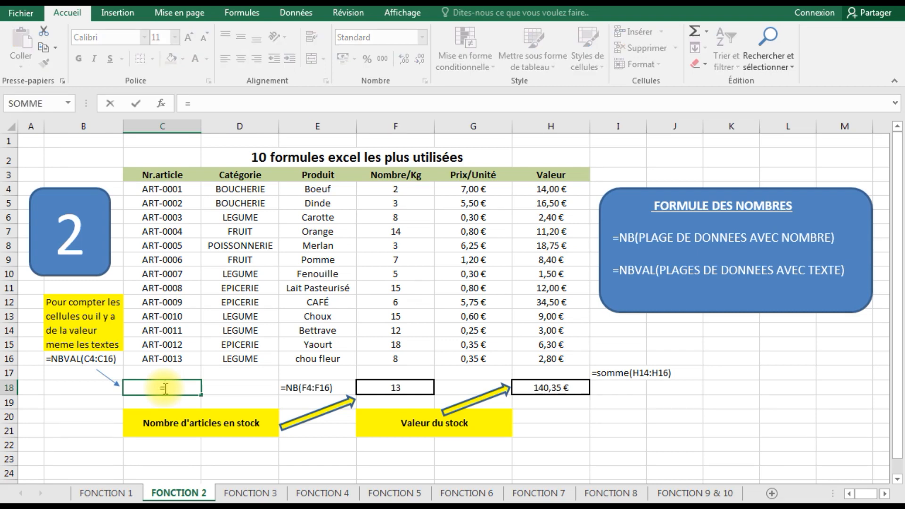
{"action": "type", "text": "NB"}
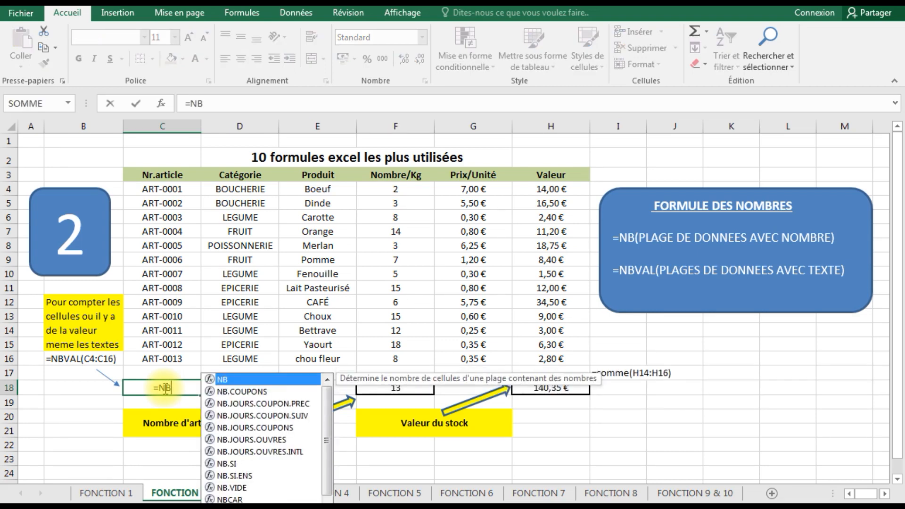
{"action": "type", "text": "VAL("}
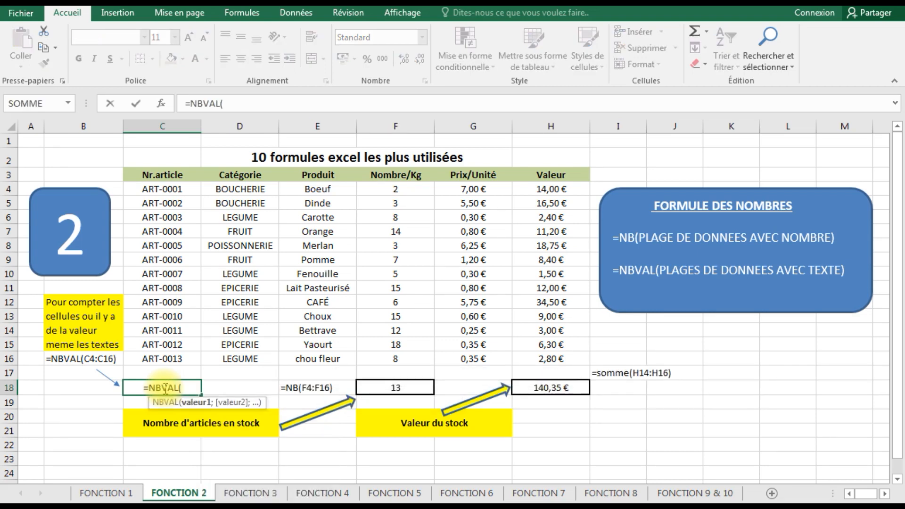
{"action": "left_click_drag", "start_coordinate": [160, 189], "coordinate": [161, 354]}
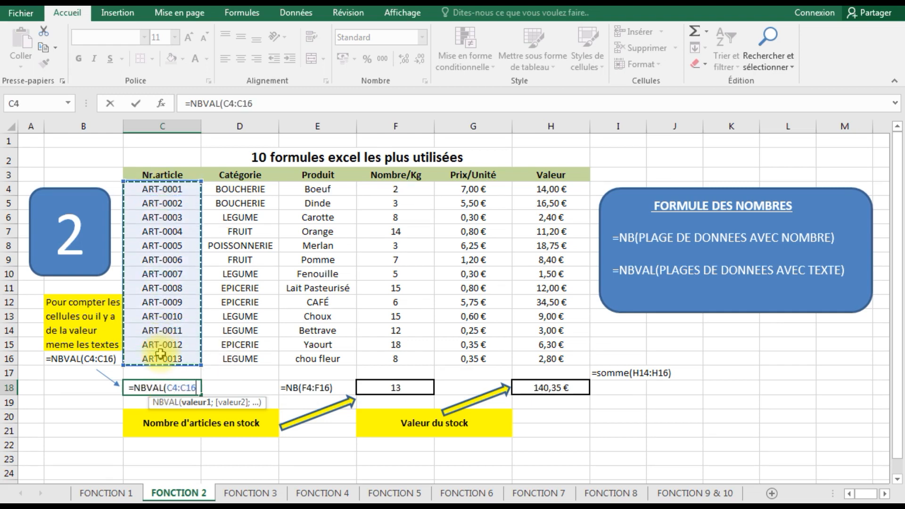
{"action": "type", "text": ")"}
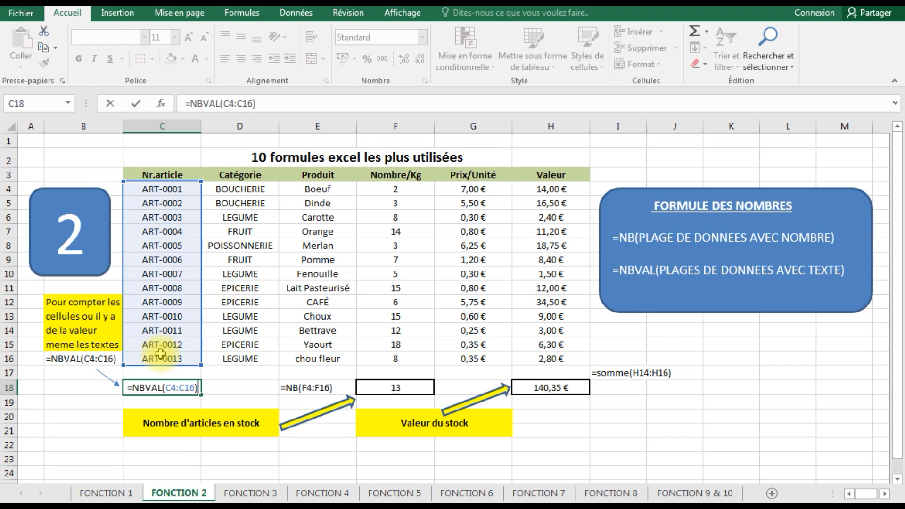
{"action": "key", "text": "Return"}
{"action": "left_click", "coordinate": [162, 387]}
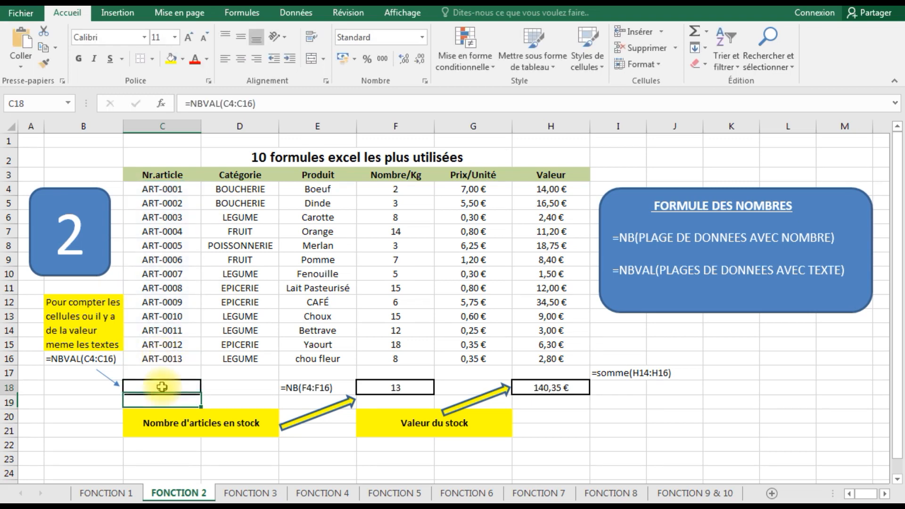
- Clear the article number of the Pomme row in C9 to test the NBVAL count
{"action": "left_click", "coordinate": [161, 260]}
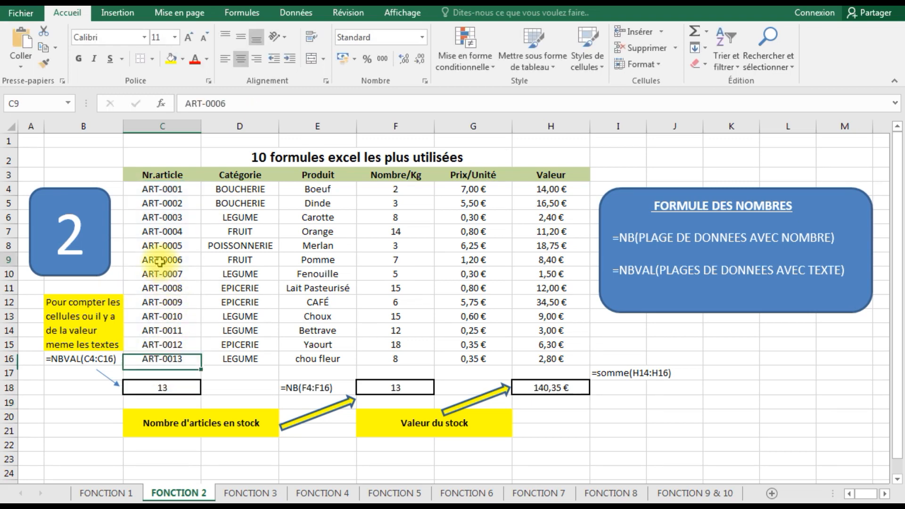
{"action": "key", "text": "Delete"}
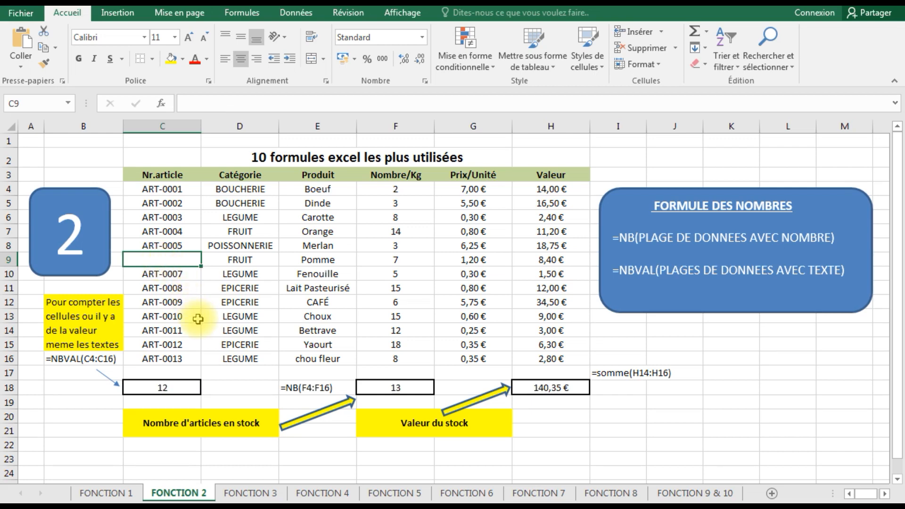
{"action": "left_click", "coordinate": [190, 332]}
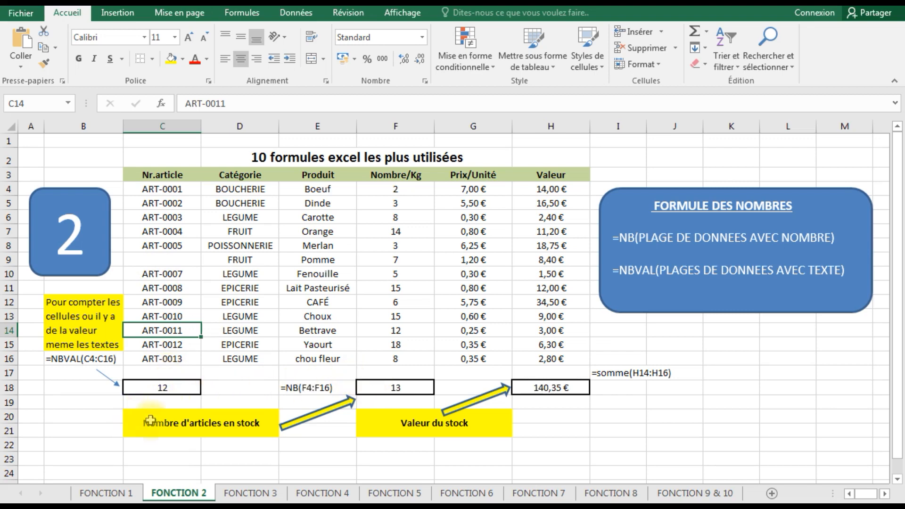
- On the FONCTION 3 sheet, average the Prix/Unité column in G18 with the formula =moyenne(G4:G16)
{"action": "left_click", "coordinate": [250, 493]}
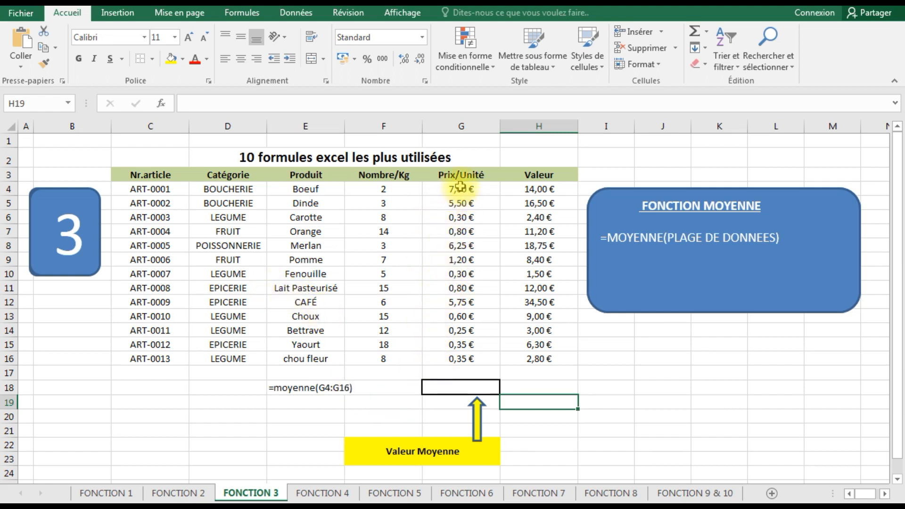
{"action": "left_click", "coordinate": [459, 387]}
{"action": "type", "text": "=moyenne"}
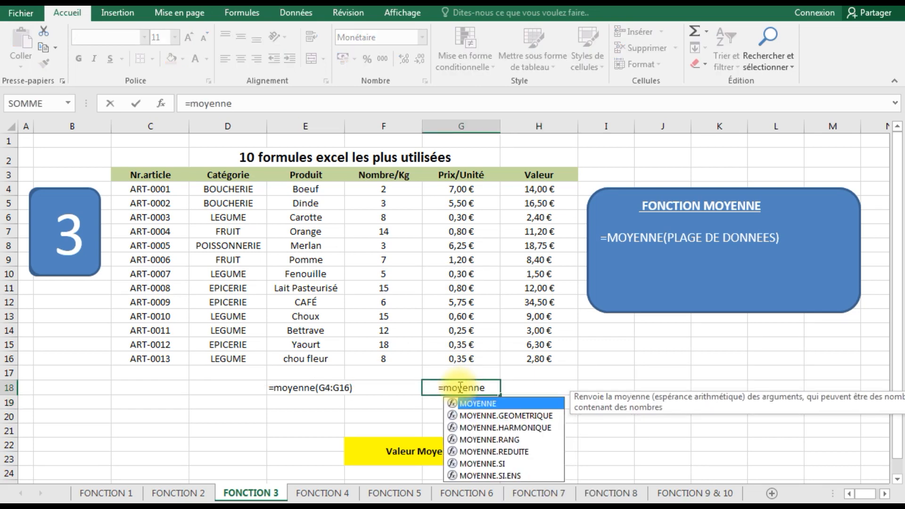
{"action": "type", "text": "("}
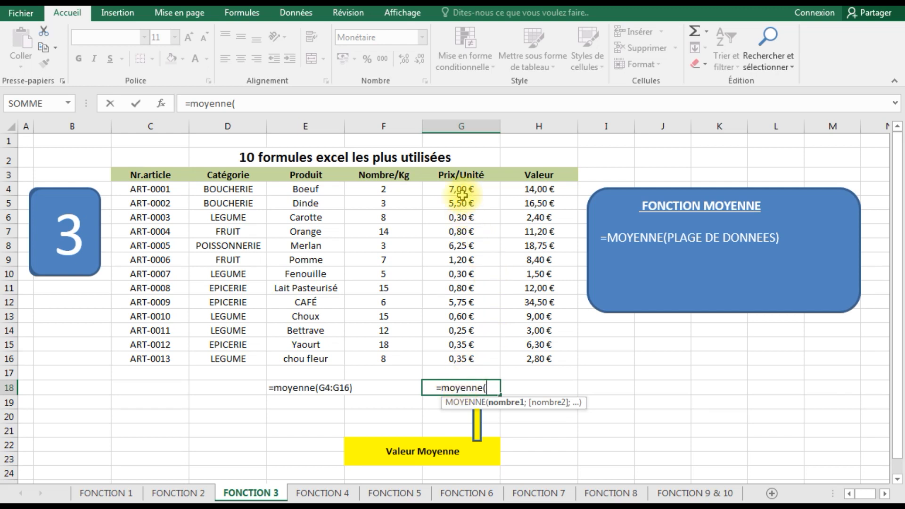
{"action": "left_click_drag", "start_coordinate": [461, 191], "coordinate": [461, 361]}
{"action": "type", "text": ")"}
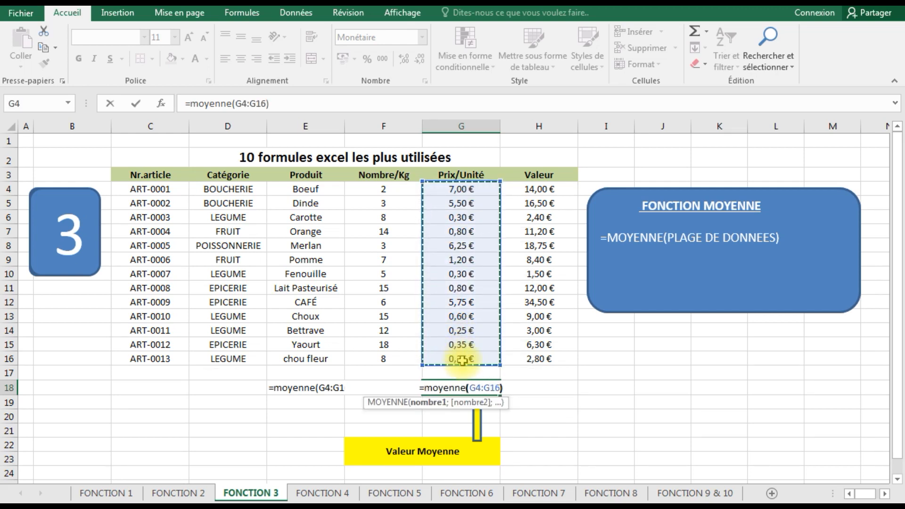
{"action": "key", "text": "Return"}
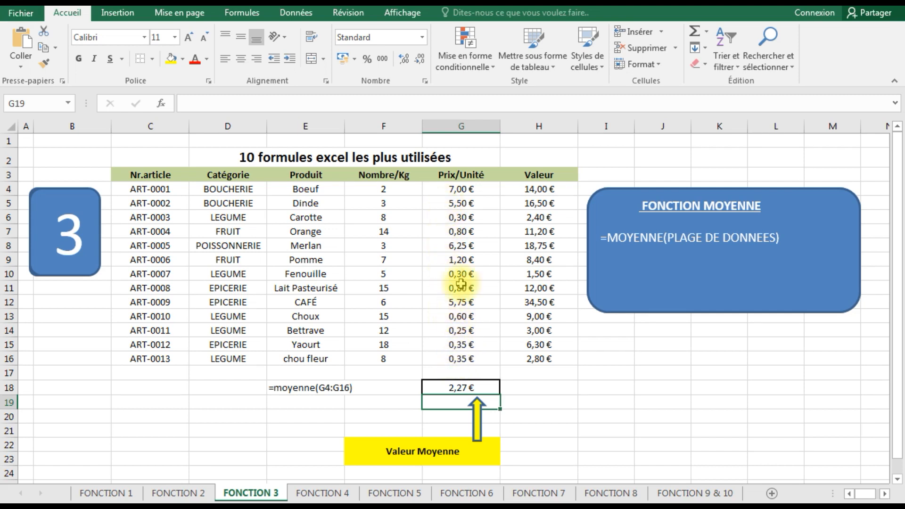
{"action": "left_click", "coordinate": [471, 388]}
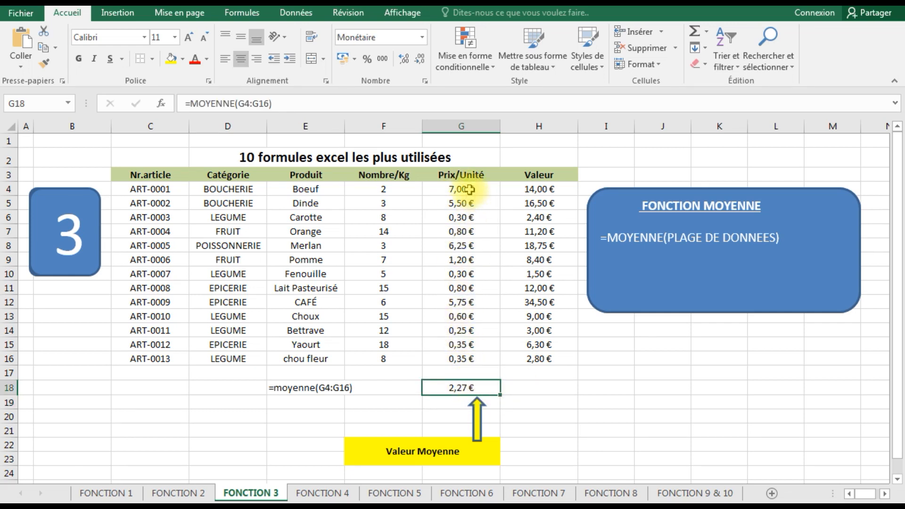
- Total the unit prices in I18 with the formula =somme(G4:G16)
{"action": "left_click", "coordinate": [607, 389]}
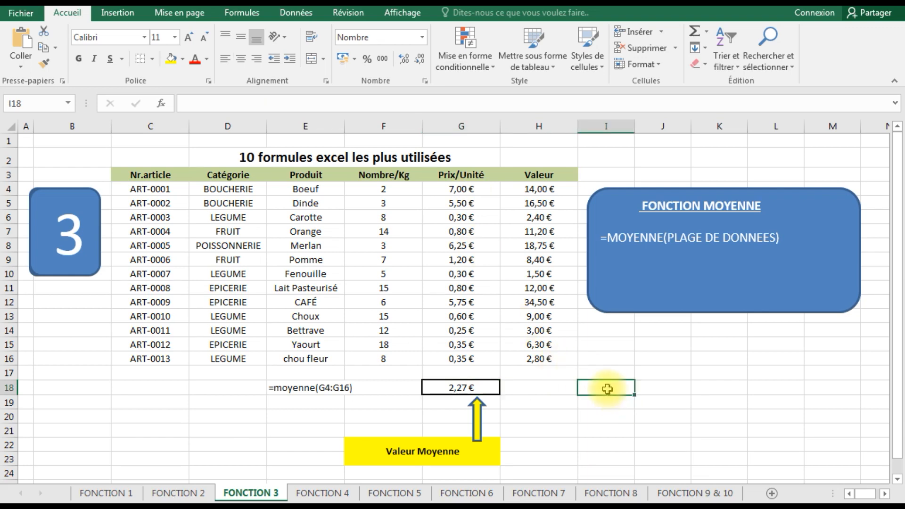
{"action": "type", "text": "=somme("}
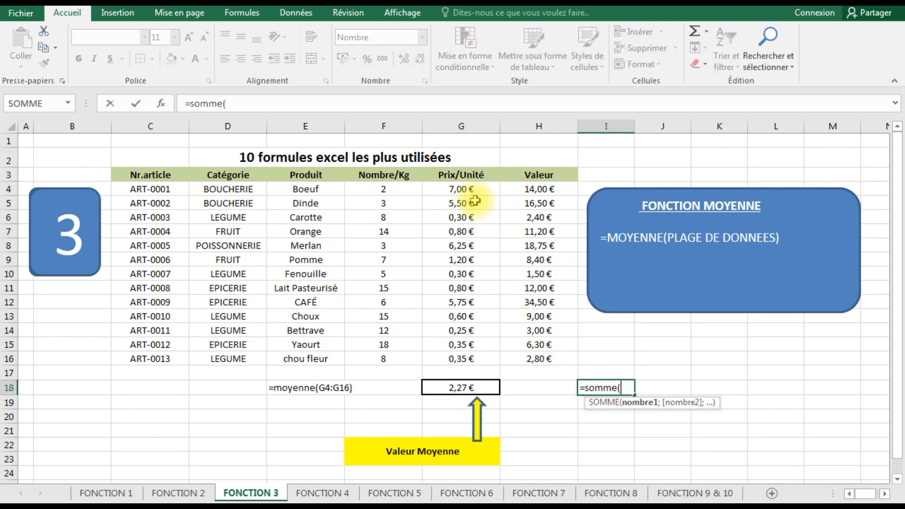
{"action": "left_click_drag", "start_coordinate": [461, 189], "coordinate": [471, 352]}
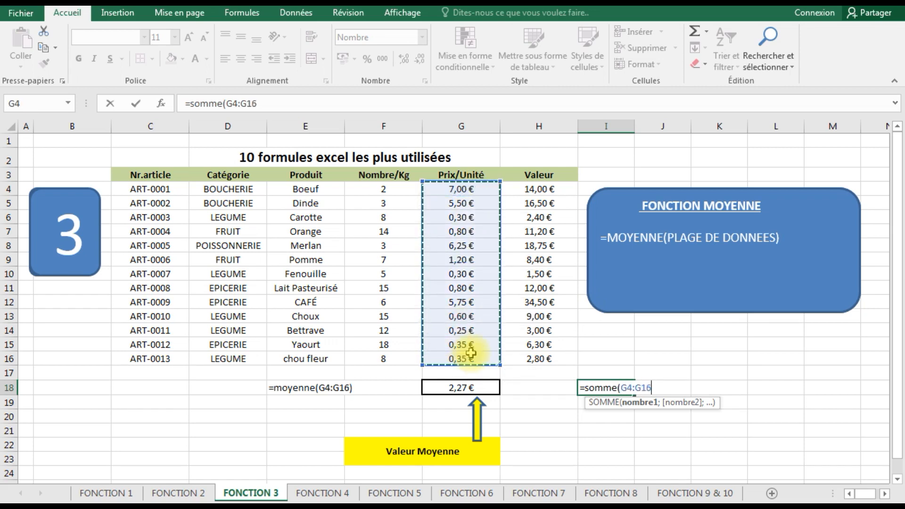
{"action": "type", "text": ")"}
{"action": "key", "text": "Return"}
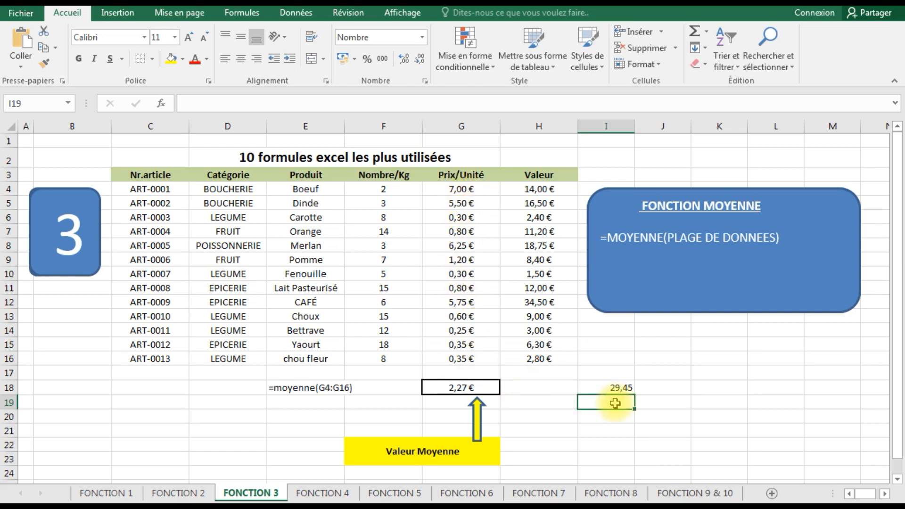
- Enter the article count 13 in I19 and compute the average manually in I20 with =I18/I19
{"action": "type", "text": "13"}
{"action": "key", "text": "Return"}
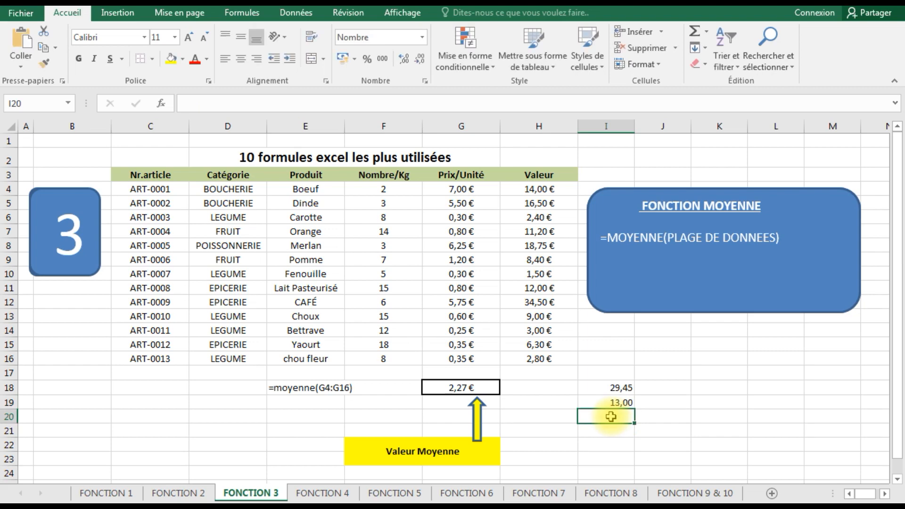
{"action": "type", "text": "="}
{"action": "left_click", "coordinate": [605, 387]}
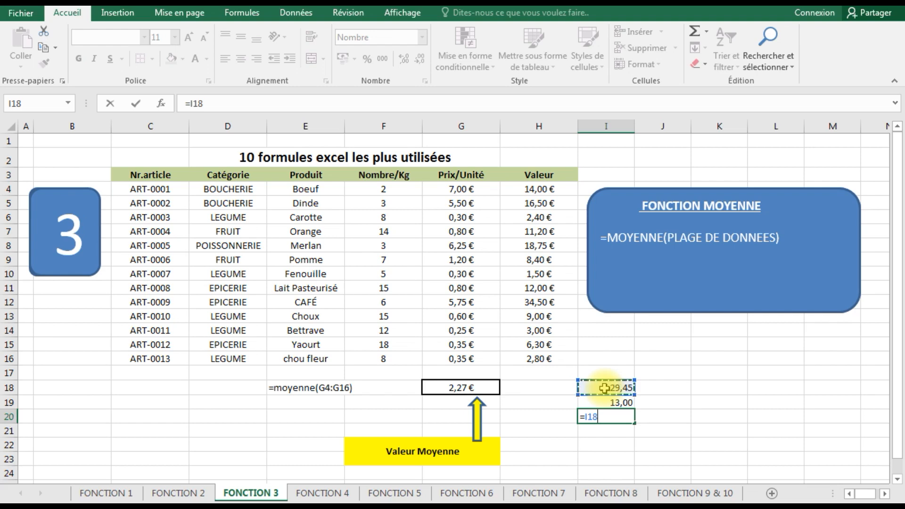
{"action": "type", "text": "/"}
{"action": "left_click", "coordinate": [612, 401]}
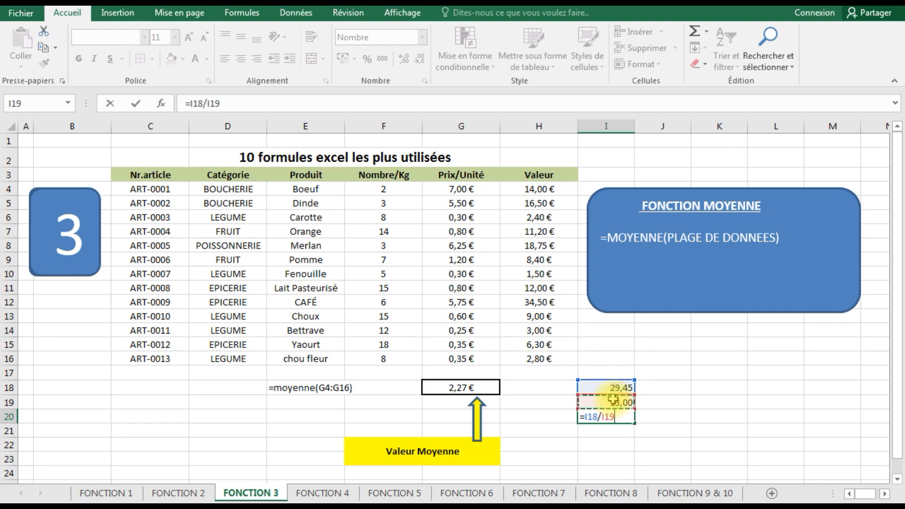
{"action": "key", "text": "Return"}
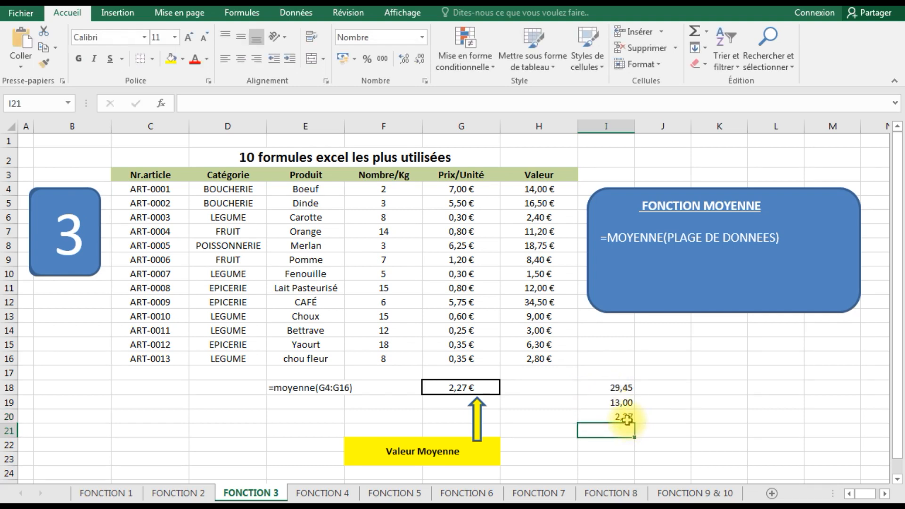
{"action": "left_click", "coordinate": [607, 417]}
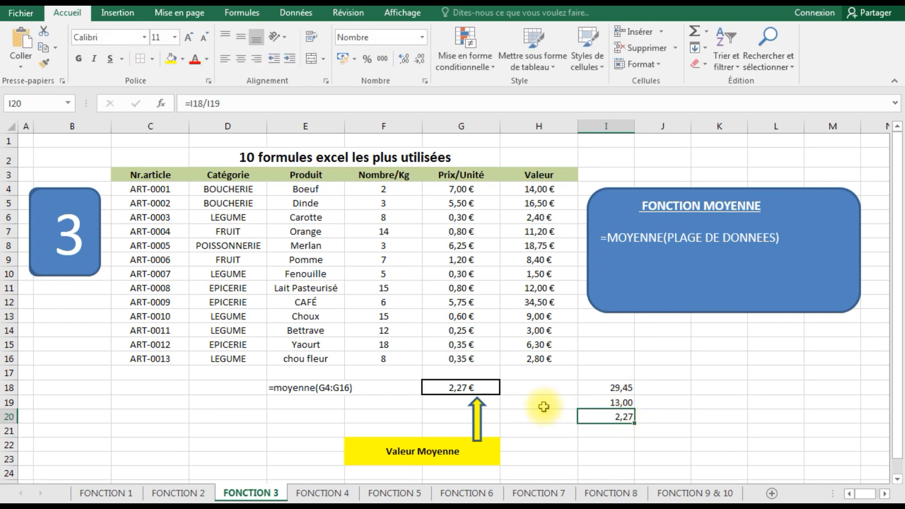
- On the FONCTION 4 sheet, find the largest stock value in H18 with the formula =MAX(H4:H16)
{"action": "left_click", "coordinate": [340, 494]}
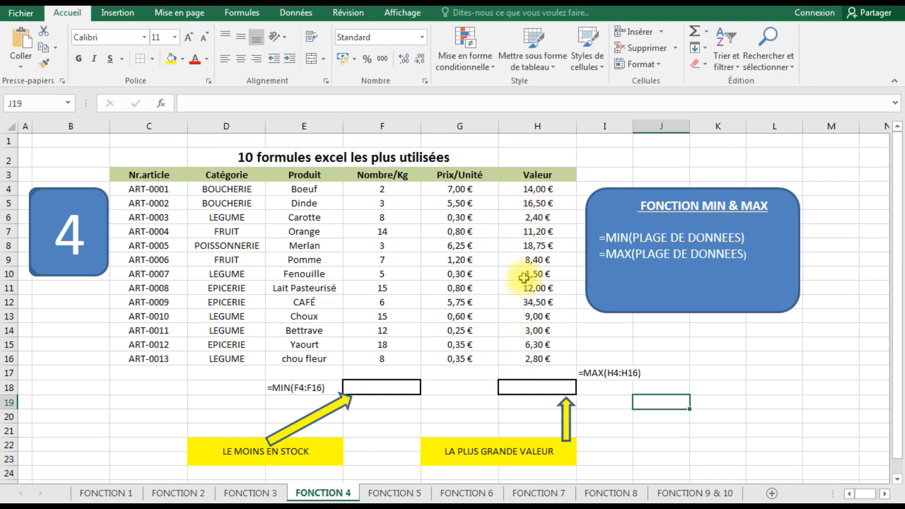
{"action": "left_click", "coordinate": [510, 387]}
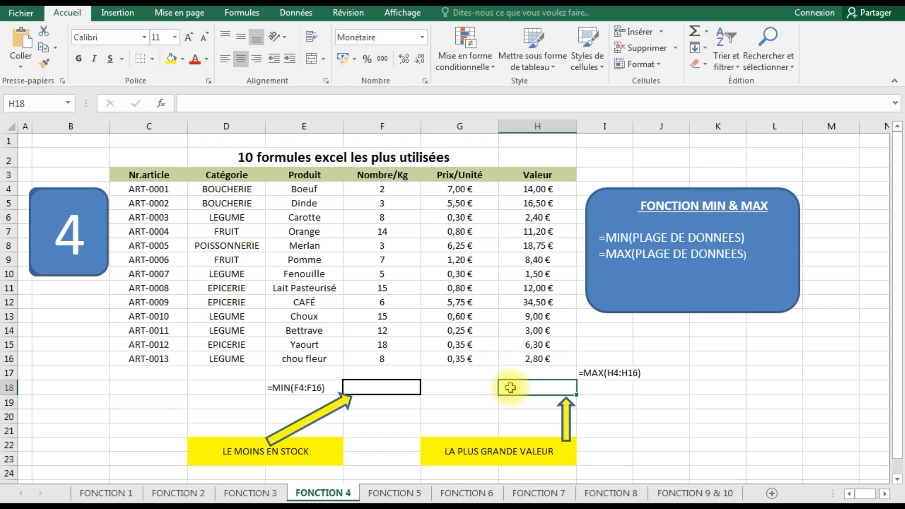
{"action": "type", "text": "=MAX"}
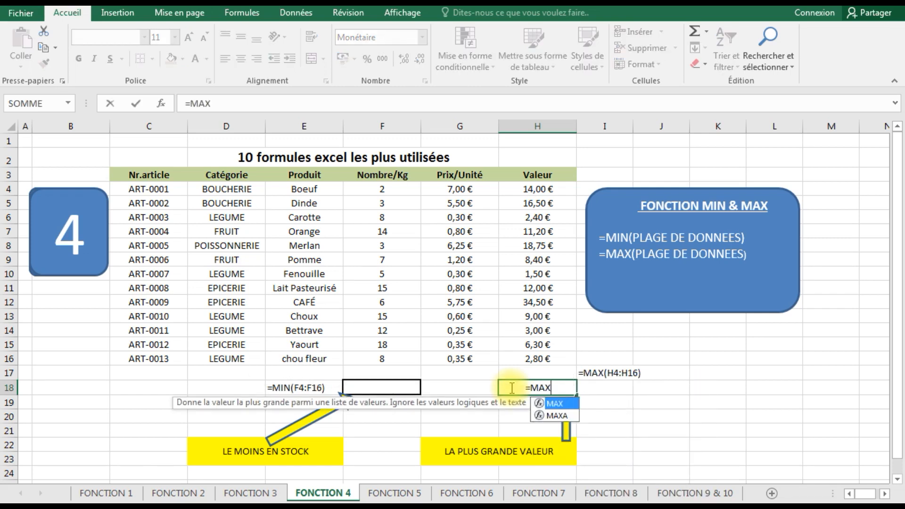
{"action": "type", "text": "("}
{"action": "left_click_drag", "start_coordinate": [531, 188], "coordinate": [532, 366]}
{"action": "key", "text": "Return"}
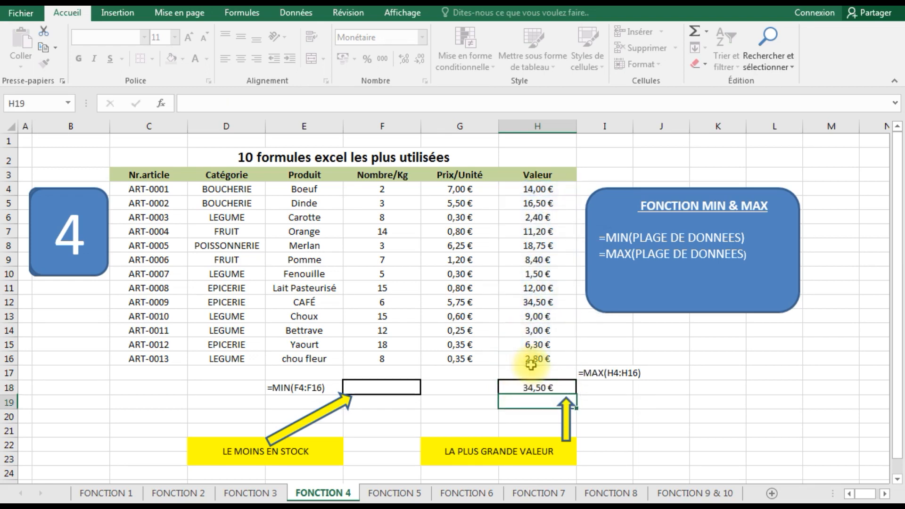
{"action": "left_click", "coordinate": [537, 387]}
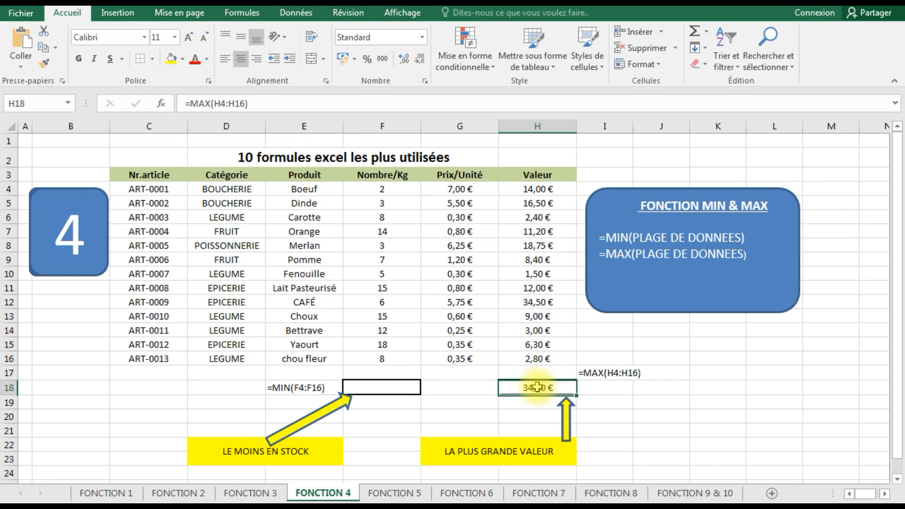
- Select the whole CAFÉ row, and find the lowest Nombre/Kg quantity in F18 with the formula =MIN(F4:F16)
{"action": "left_click", "coordinate": [524, 302]}
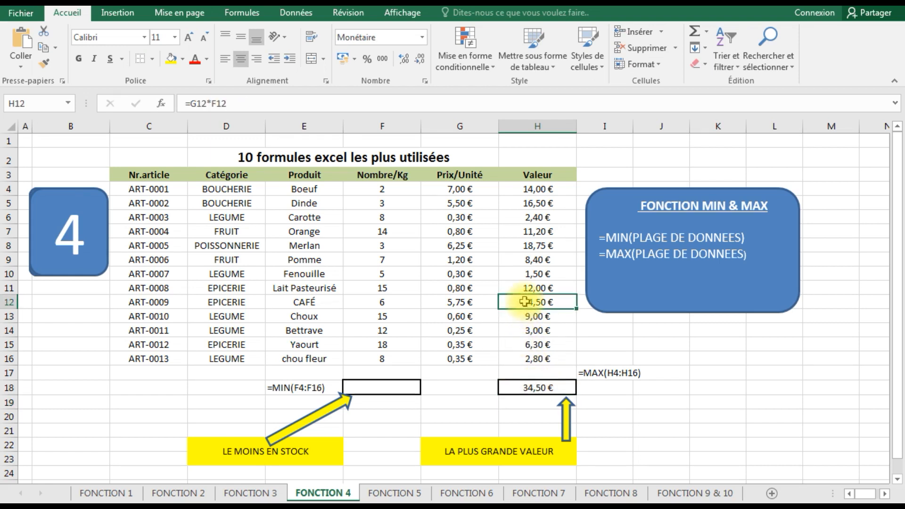
{"action": "left_click", "coordinate": [12, 302]}
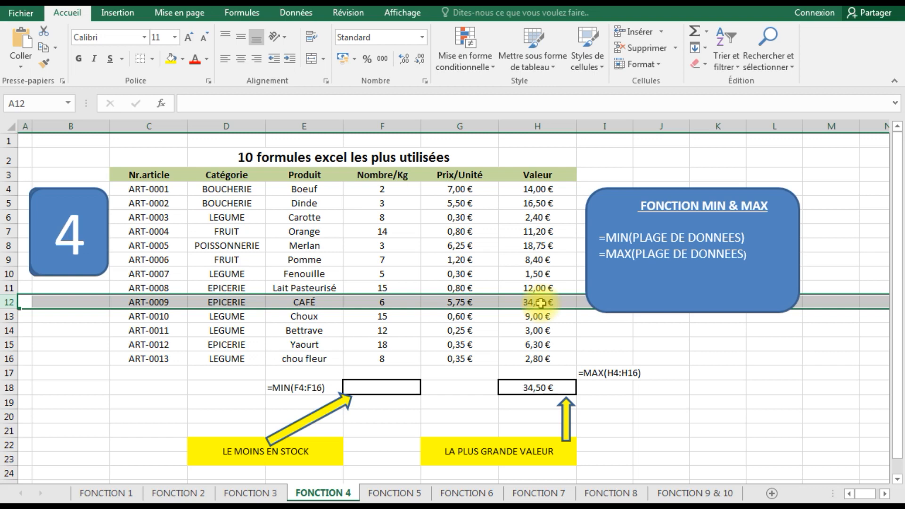
{"action": "left_click", "coordinate": [401, 389]}
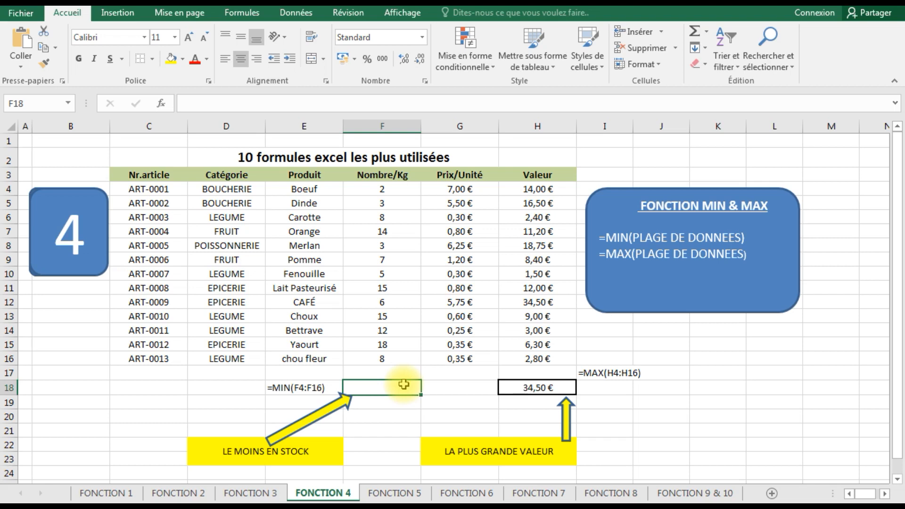
{"action": "type", "text": "=MIN("}
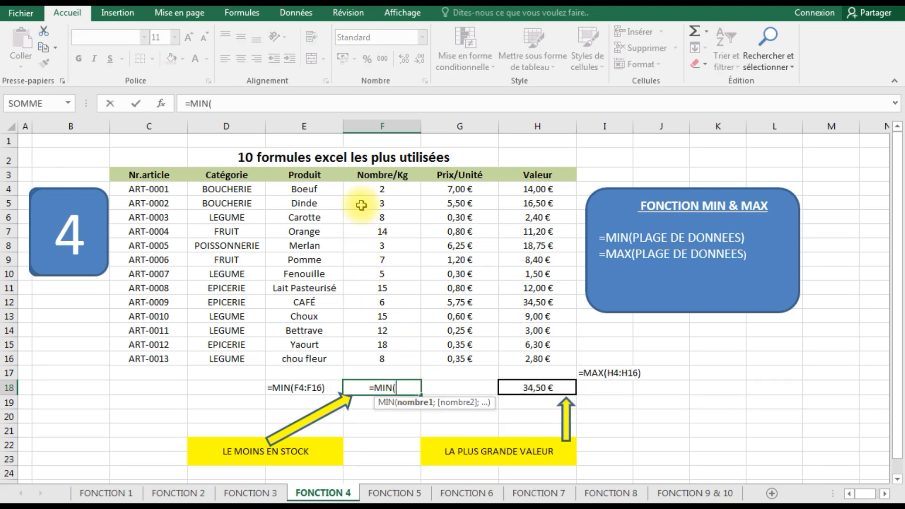
{"action": "left_click_drag", "start_coordinate": [411, 188], "coordinate": [369, 358]}
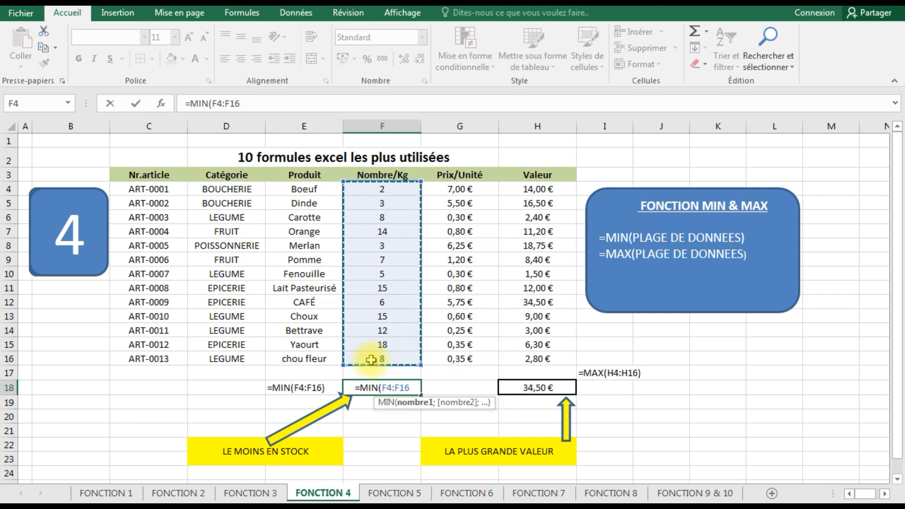
{"action": "key", "text": "Return"}
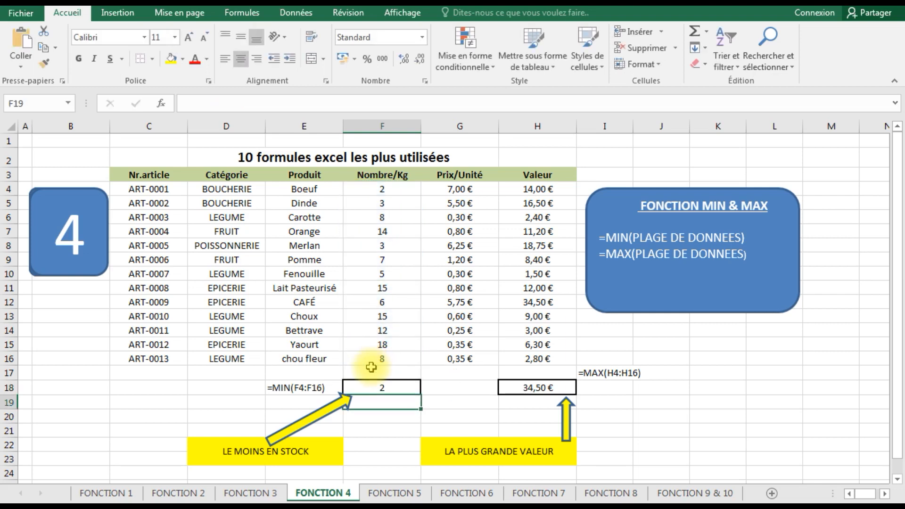
{"action": "left_click", "coordinate": [372, 384]}
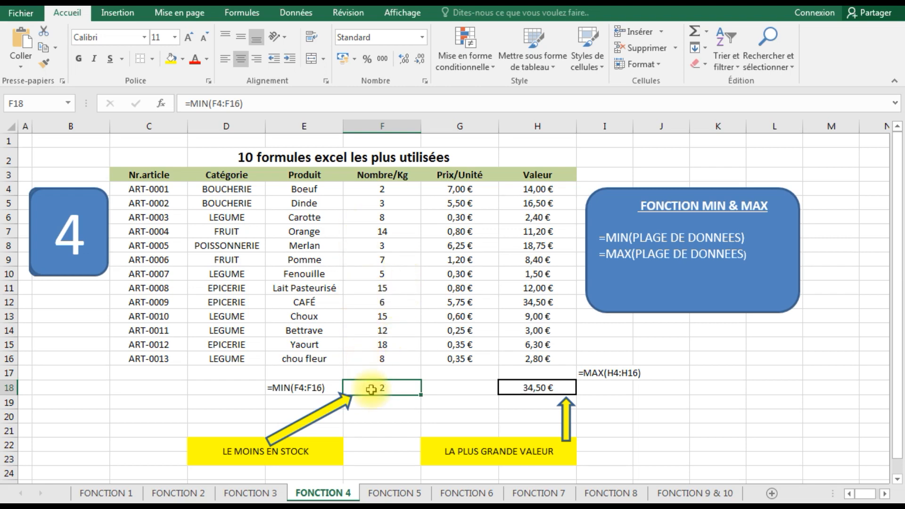
{"action": "left_click", "coordinate": [368, 191]}
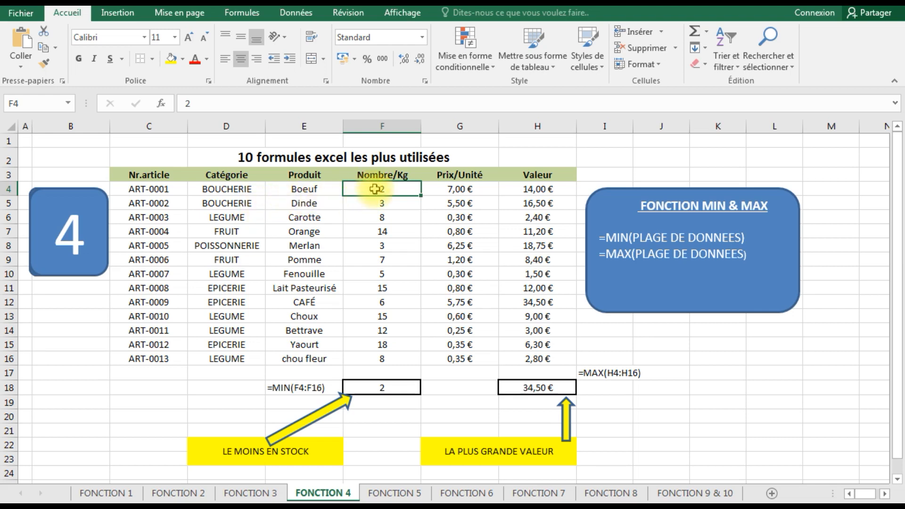
{"action": "left_click", "coordinate": [378, 389]}
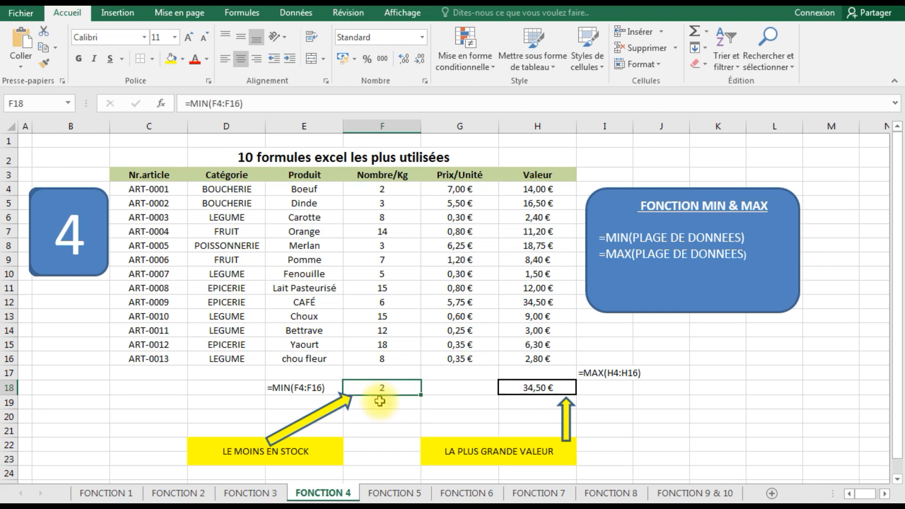
- On the FONCTION 5 sheet, test in I4 whether the article is a fruit with the formula =si(D4="fruit";"oui";"non")
{"action": "left_click", "coordinate": [402, 495]}
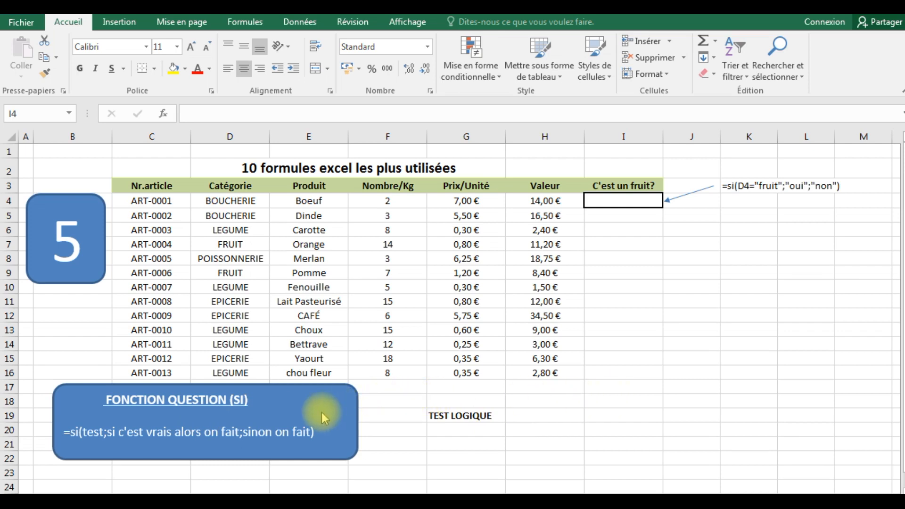
{"action": "left_click", "coordinate": [605, 199]}
{"action": "type", "text": "=si"}
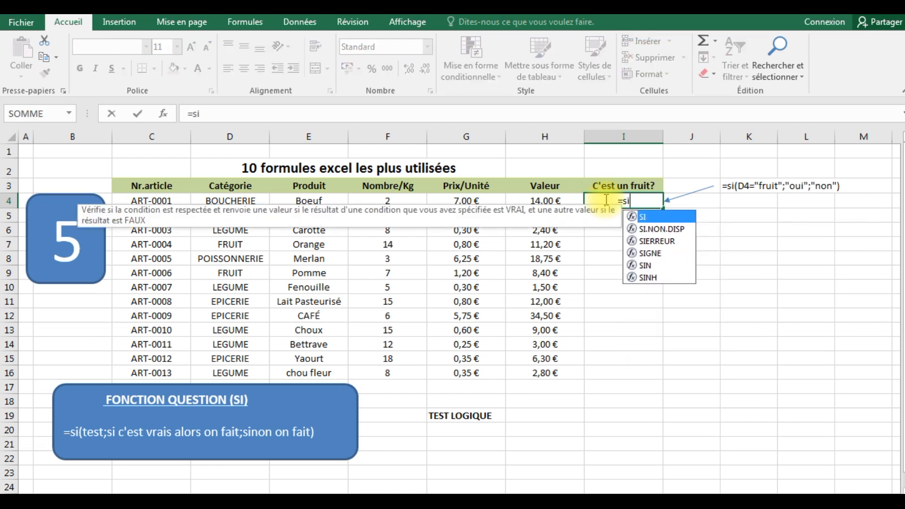
{"action": "type", "text": "("}
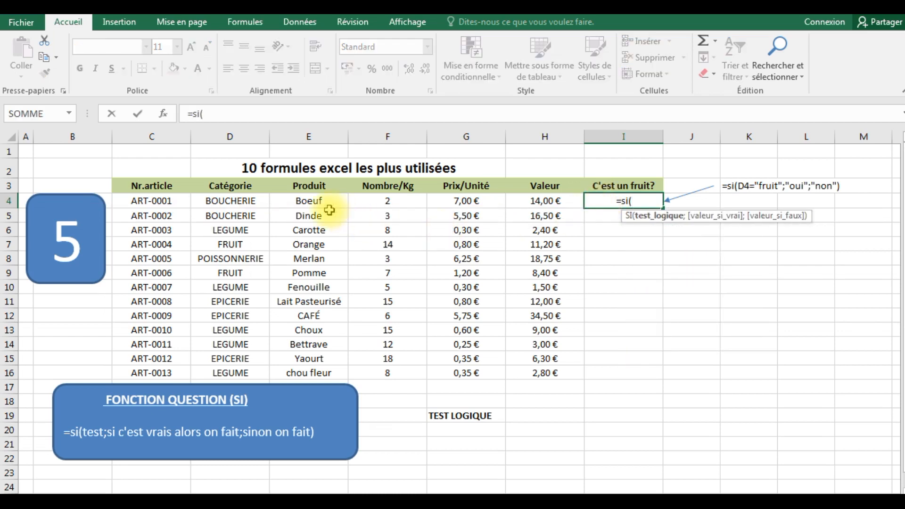
{"action": "left_click", "coordinate": [247, 201]}
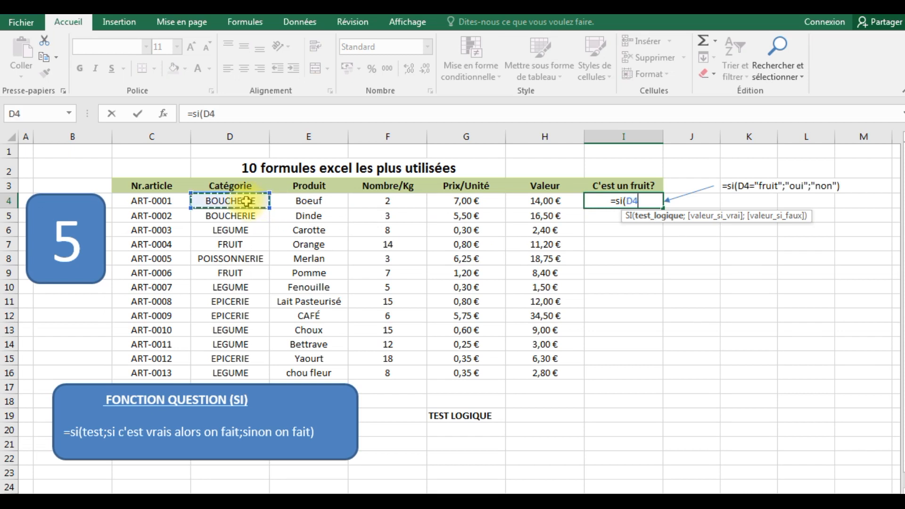
{"action": "type", "text": "="}
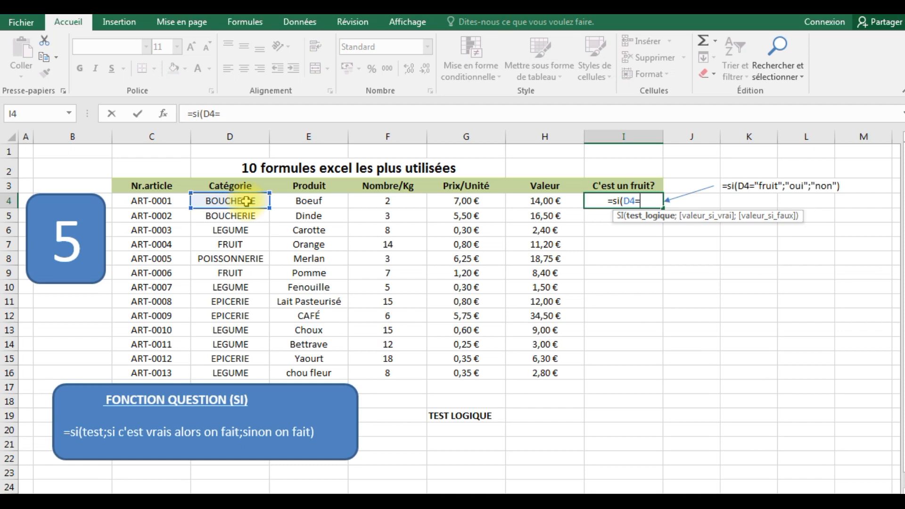
{"action": "type", "text": "\"fr"}
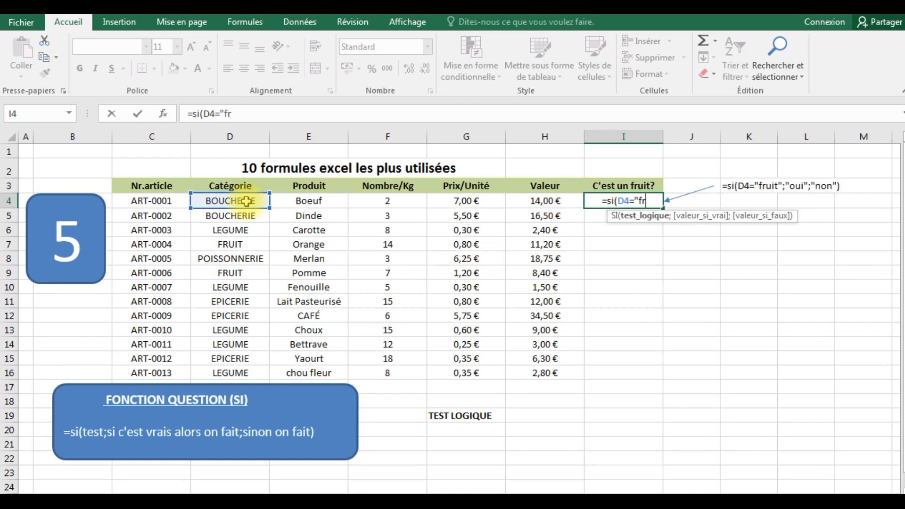
{"action": "type", "text": "uit\";\""}
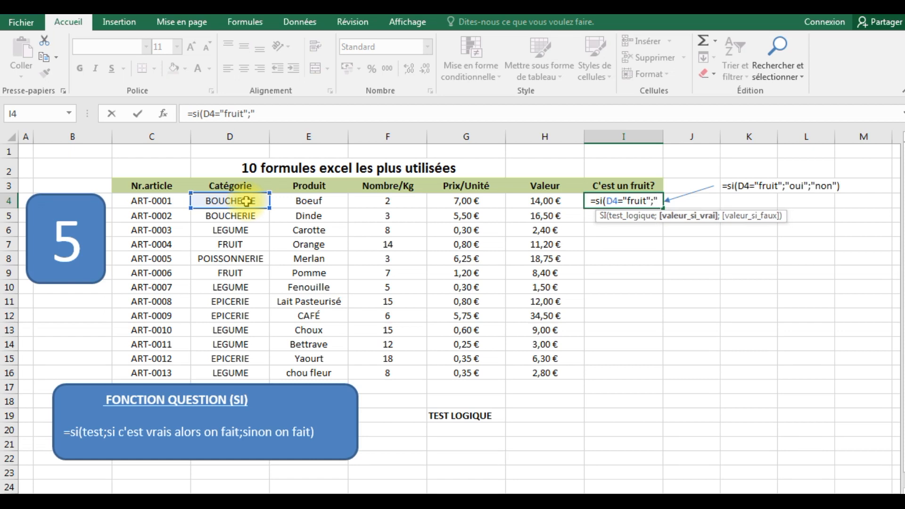
{"action": "type", "text": "oui"}
{"action": "type", "text": "\";"}
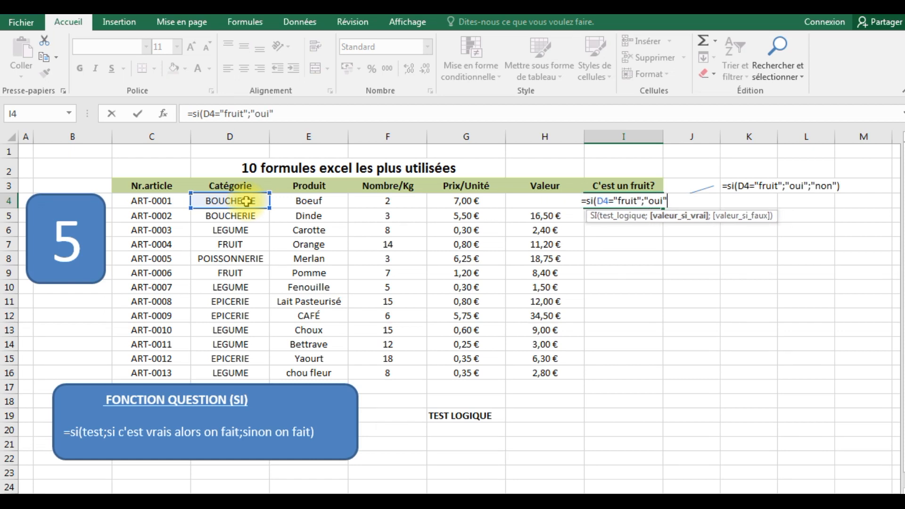
{"action": "type", "text": "\"non"}
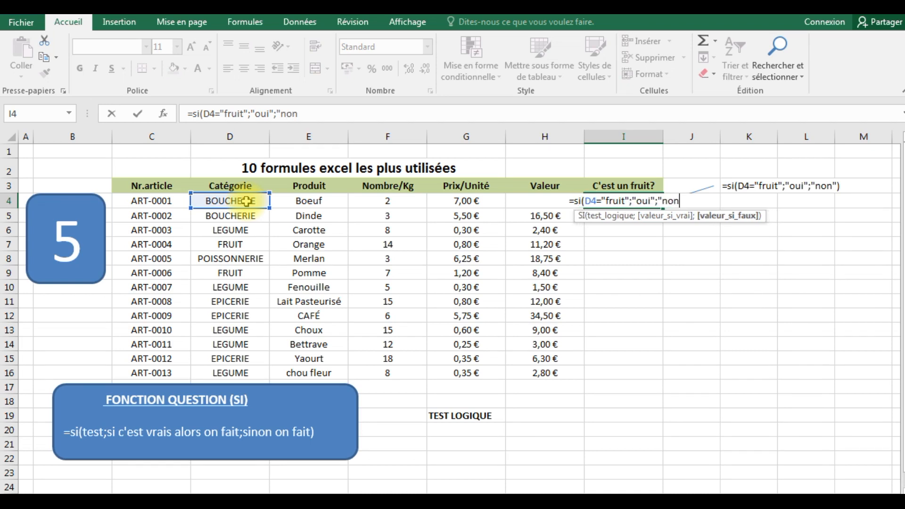
{"action": "type", "text": "\""}
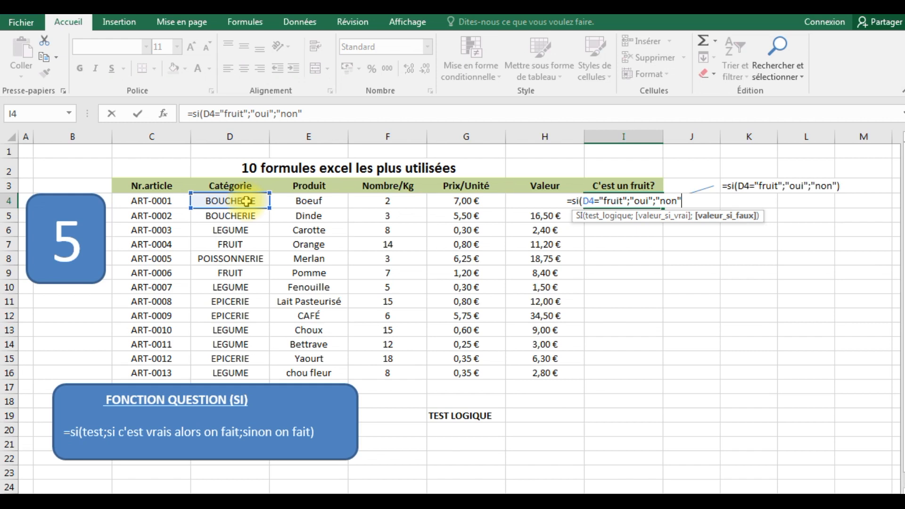
{"action": "type", "text": ")"}
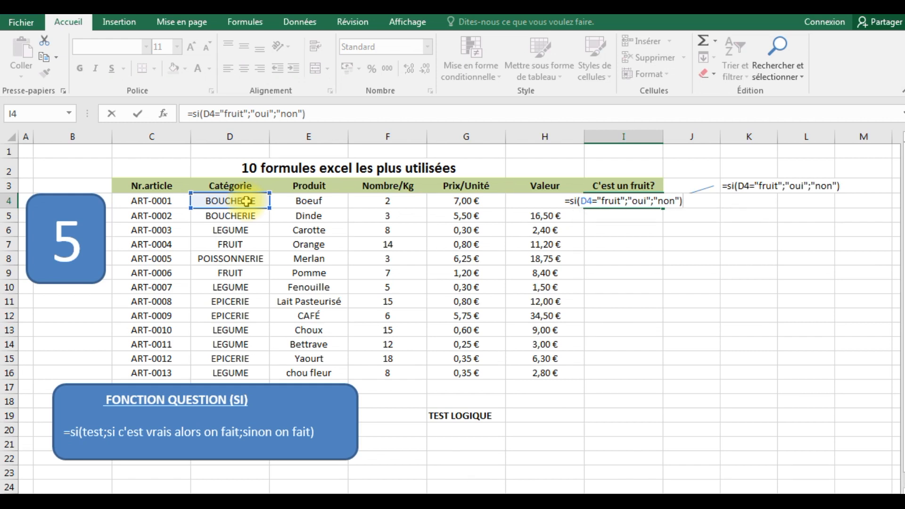
{"action": "key", "text": "Return"}
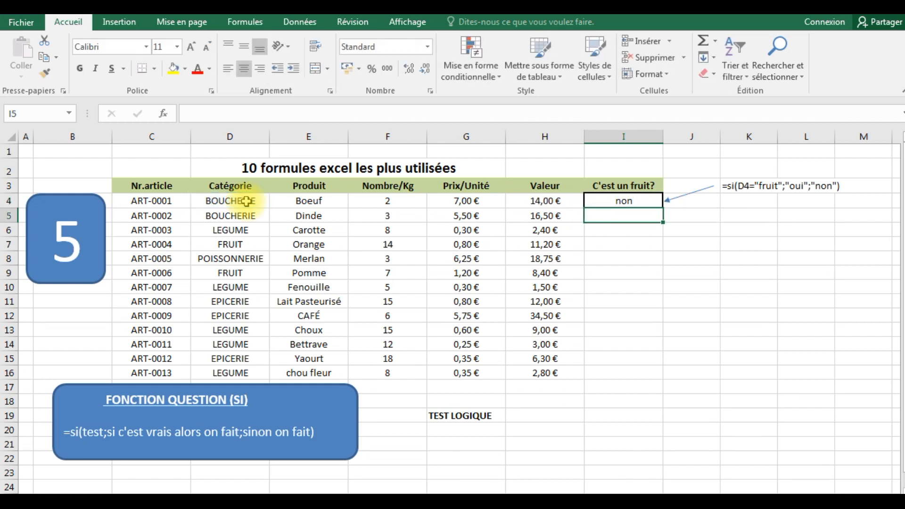
- Copy the SI formula from I4 down the C'est un fruit? column to I16
{"action": "left_click", "coordinate": [589, 200]}
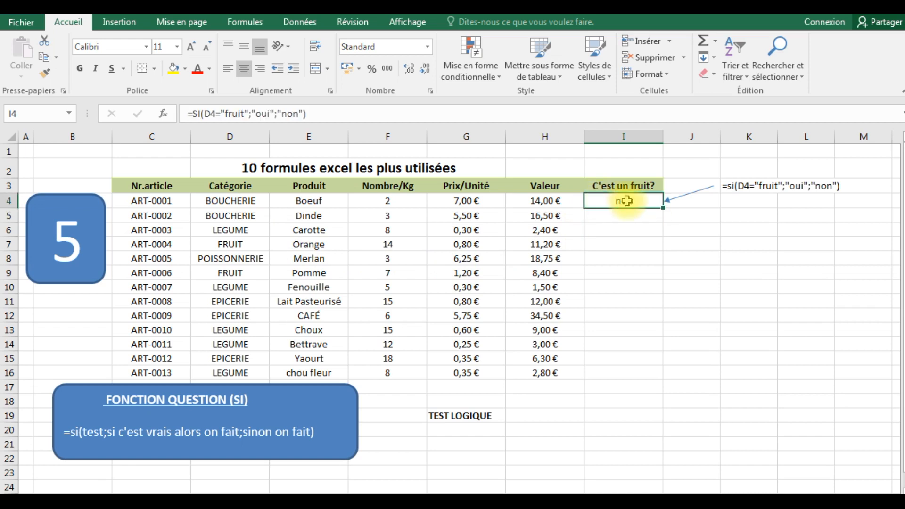
{"action": "left_click_drag", "start_coordinate": [663, 209], "coordinate": [629, 376]}
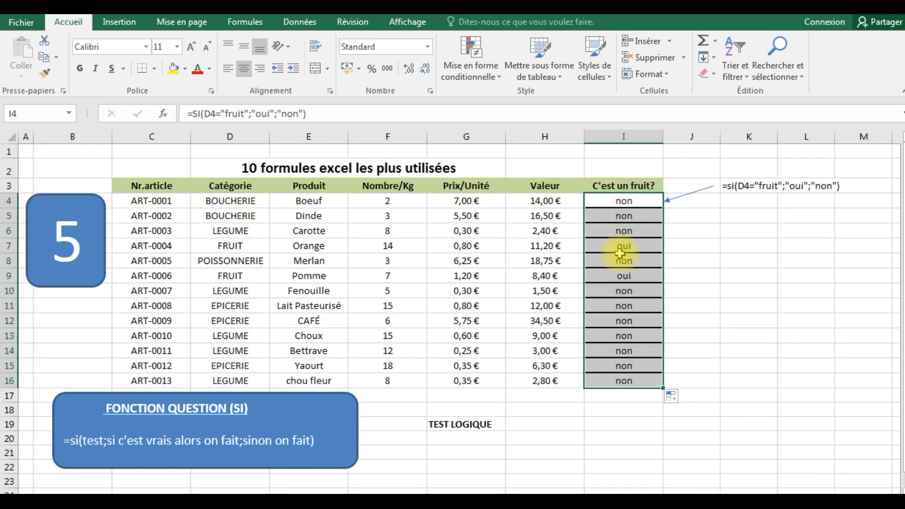
{"action": "left_click", "coordinate": [618, 276]}
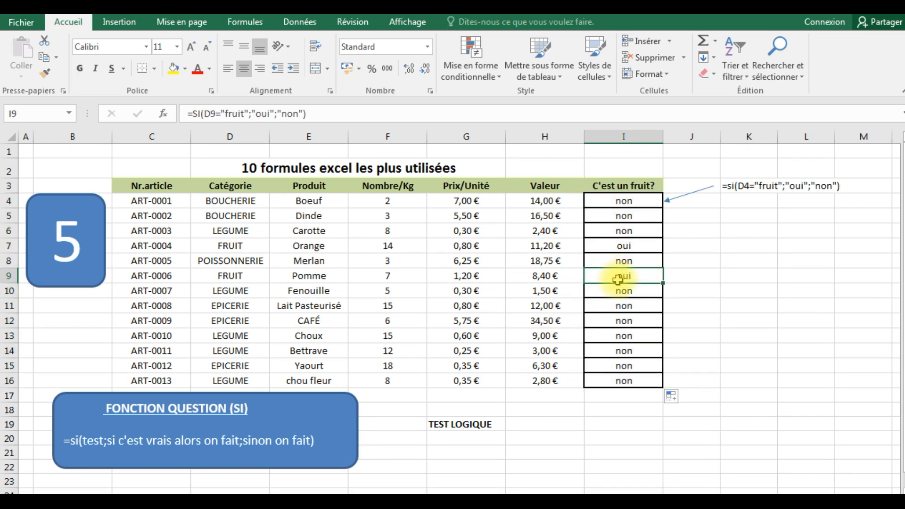
- Fill the "oui" cells I7 and I9 and the matching FRUIT cells D7 and D9 with yellow
{"action": "left_click", "coordinate": [622, 247]}
{"action": "left_click", "coordinate": [623, 277], "text": "ctrl"}
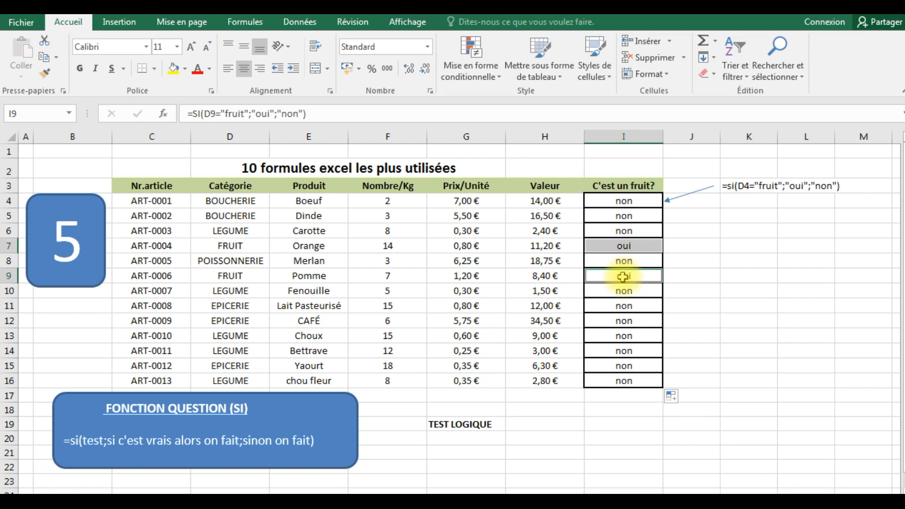
{"action": "left_click", "coordinate": [246, 247], "text": "ctrl"}
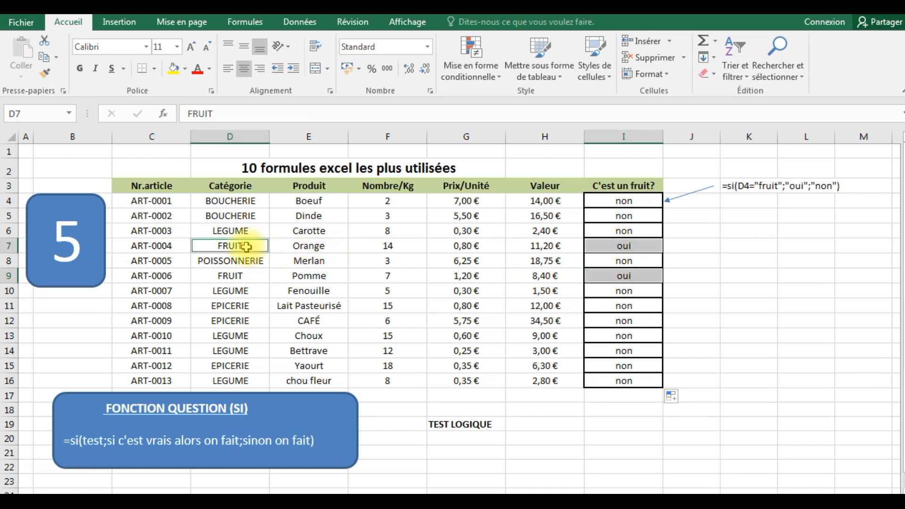
{"action": "left_click", "coordinate": [236, 277], "text": "ctrl"}
{"action": "left_click", "coordinate": [174, 69]}
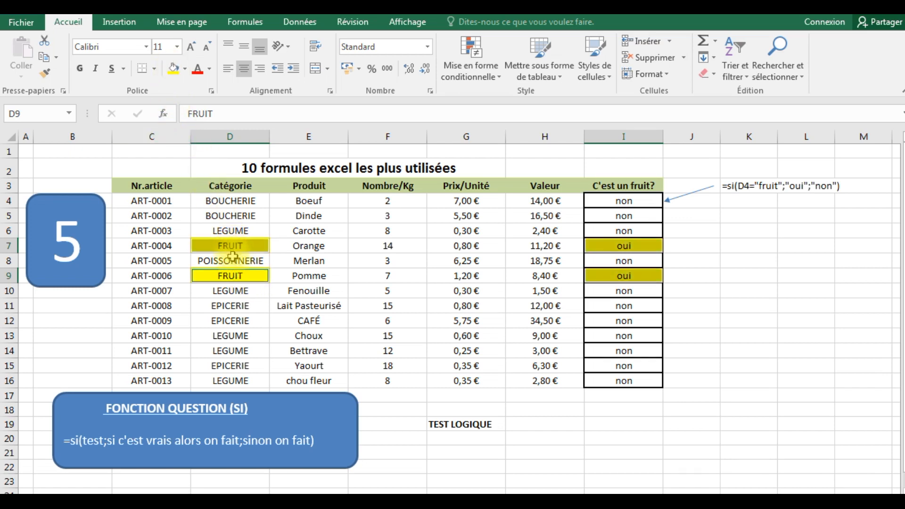
{"action": "left_click", "coordinate": [728, 289]}
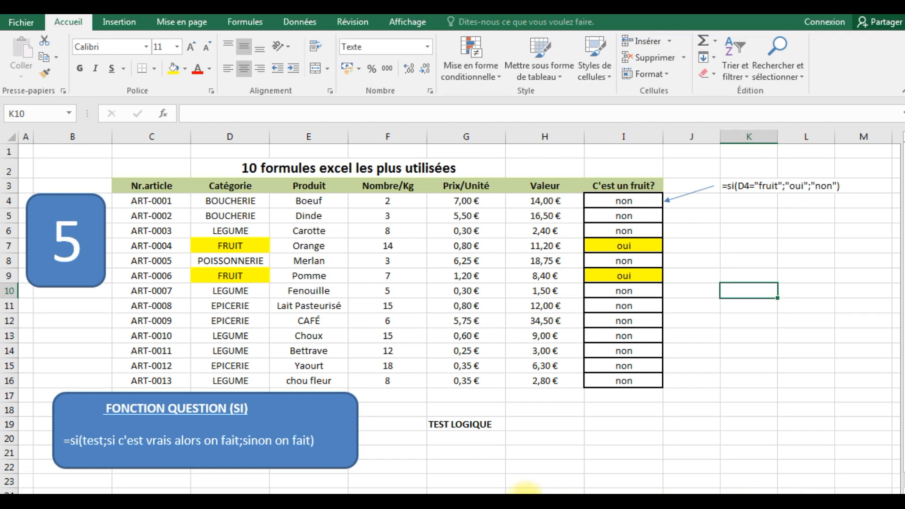
- On the sheet numbered 6, total the stock value of vegetables in H18 with the formula =somme.si(D4:D16;"legume";H4:H16)
{"action": "left_click", "coordinate": [499, 490]}
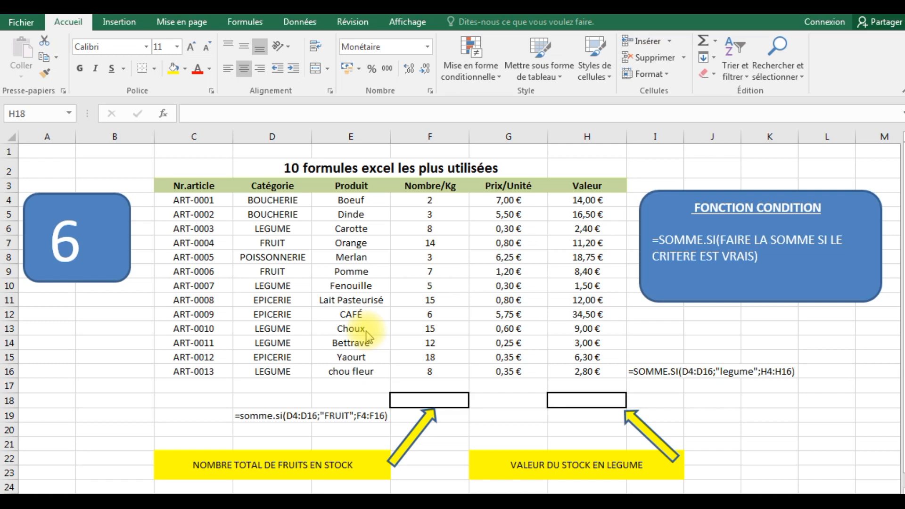
{"action": "left_click", "coordinate": [594, 399]}
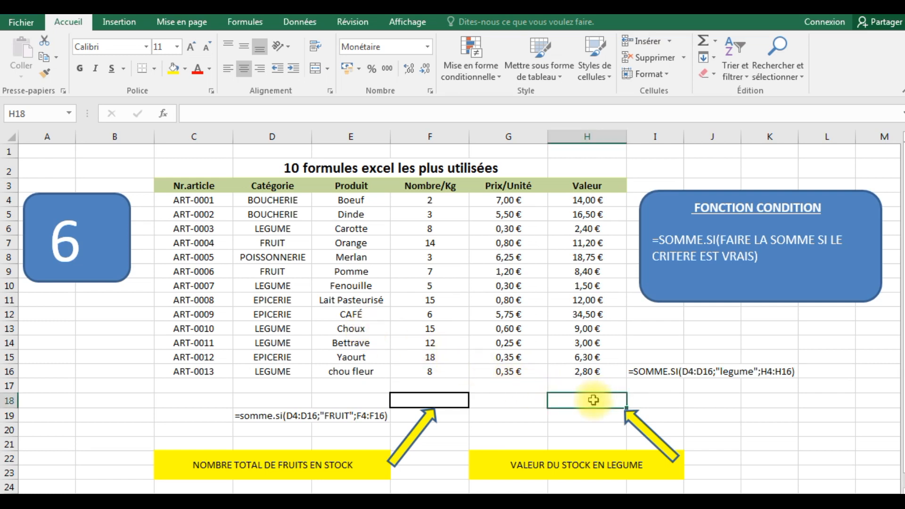
{"action": "type", "text": "=somme"}
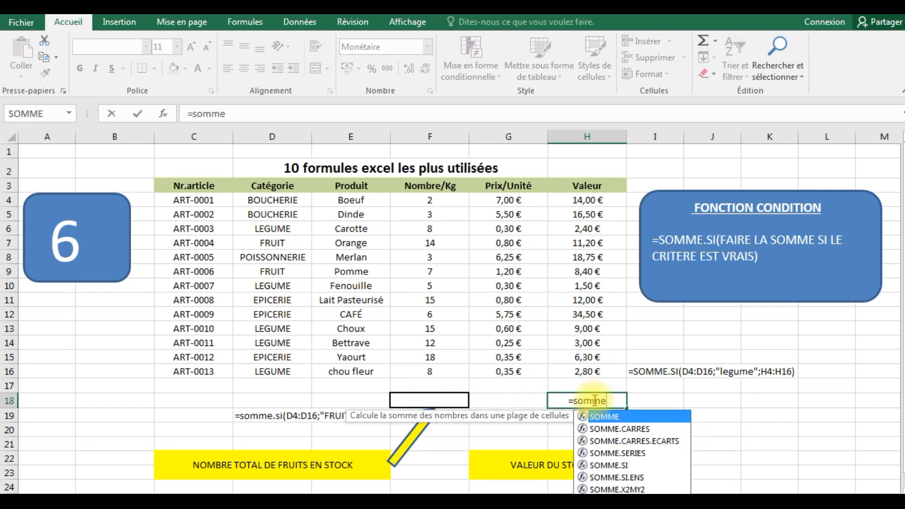
{"action": "type", "text": ".si"}
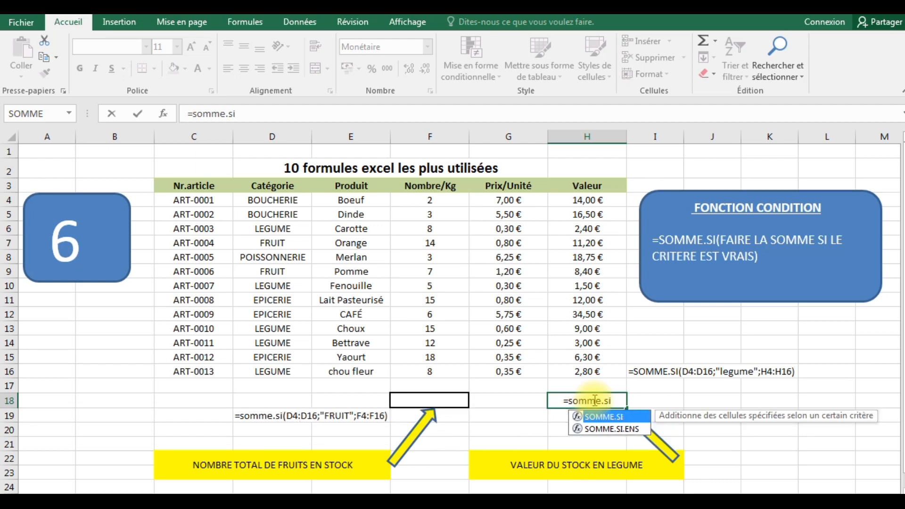
{"action": "type", "text": "("}
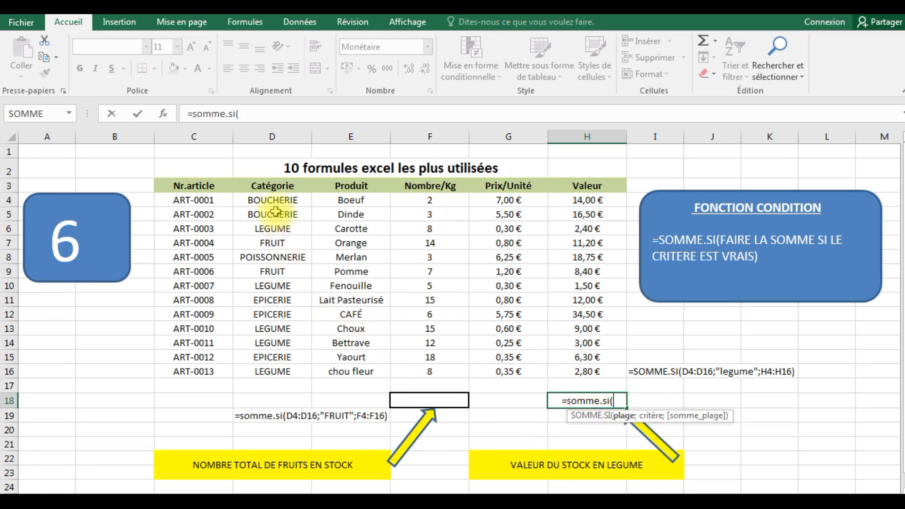
{"action": "left_click_drag", "start_coordinate": [272, 201], "coordinate": [273, 371]}
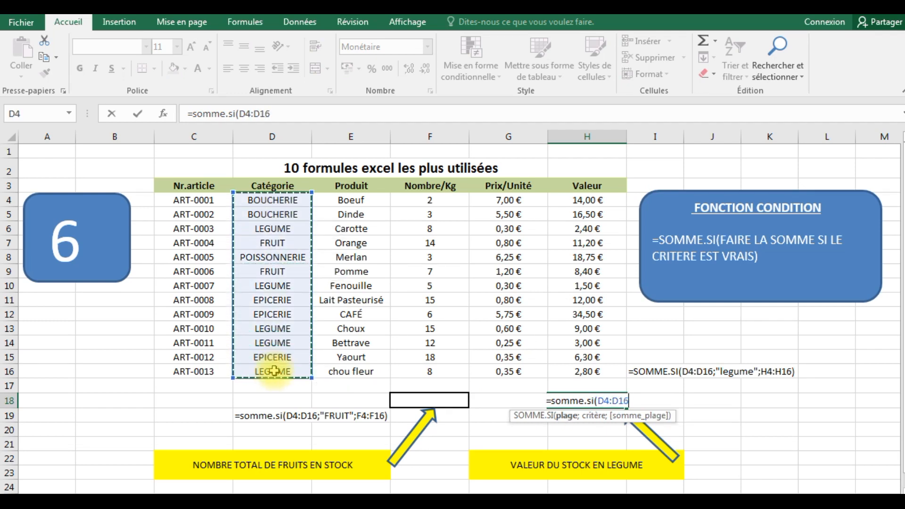
{"action": "type", "text": ";"}
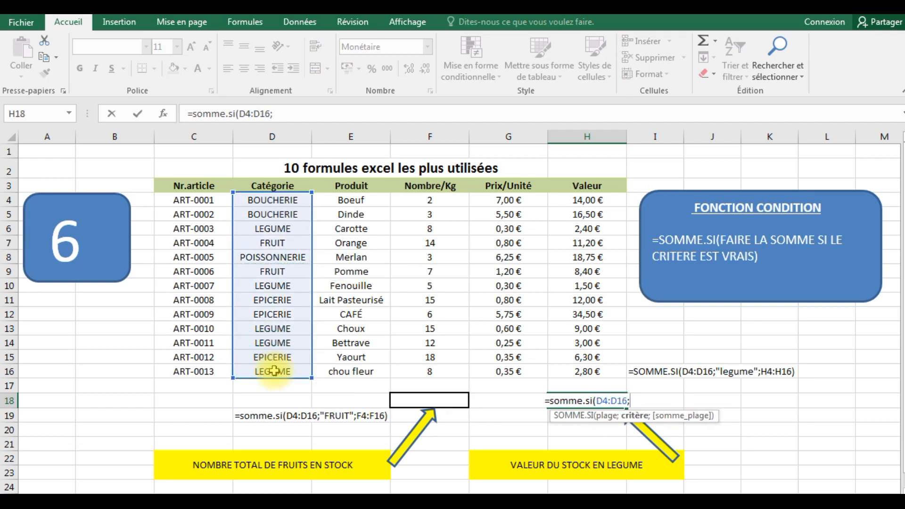
{"action": "type", "text": "\"l"}
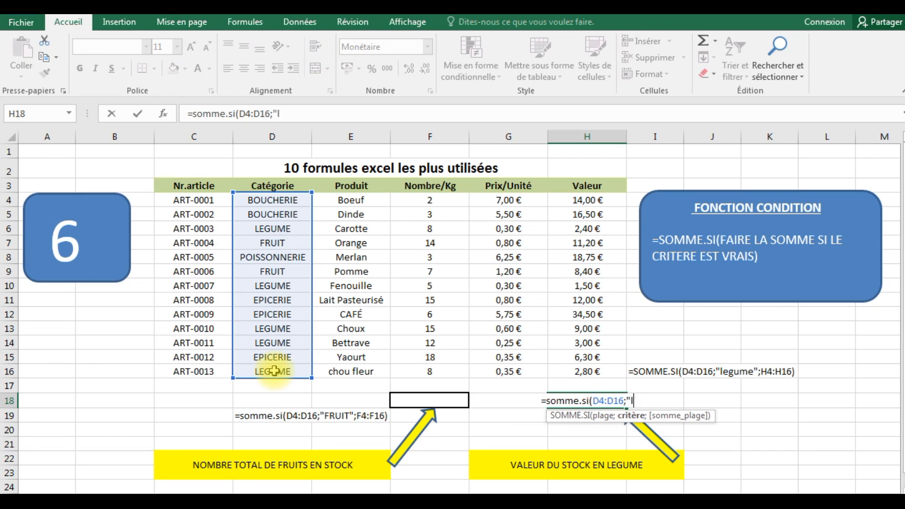
{"action": "type", "text": "egume"}
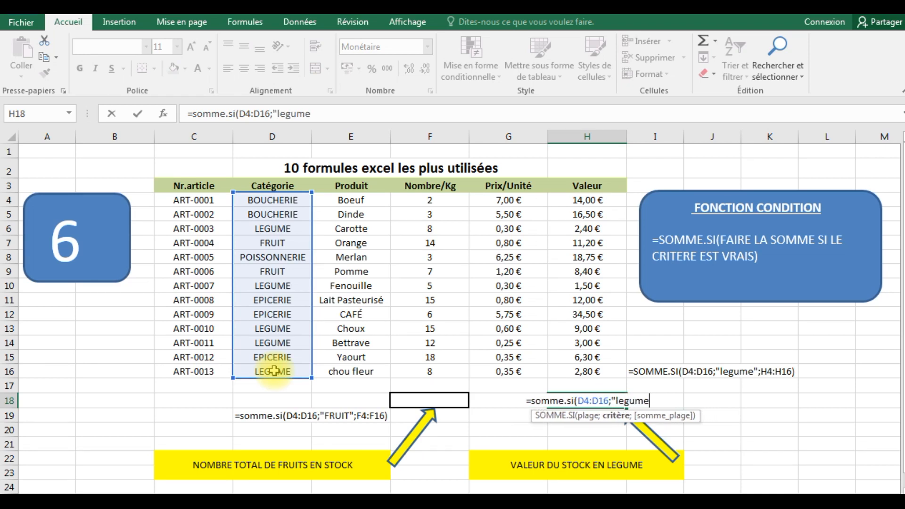
{"action": "type", "text": "\""}
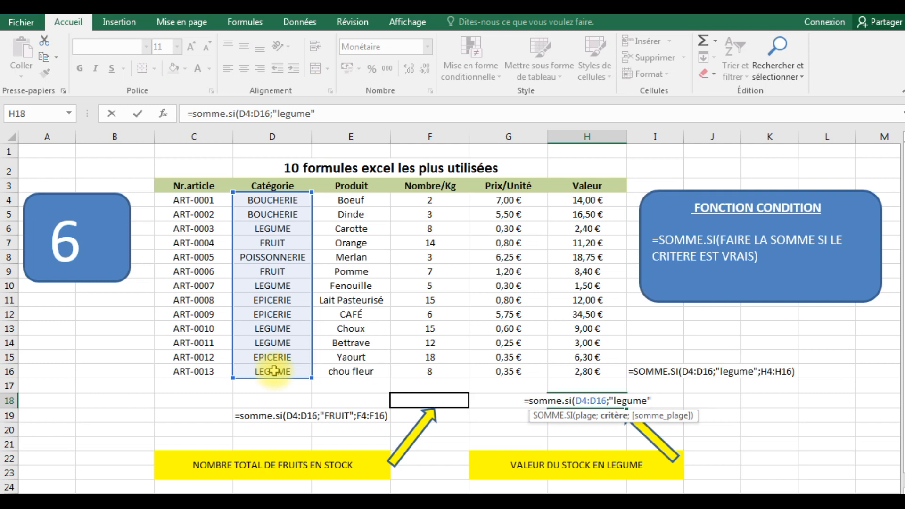
{"action": "type", "text": ";"}
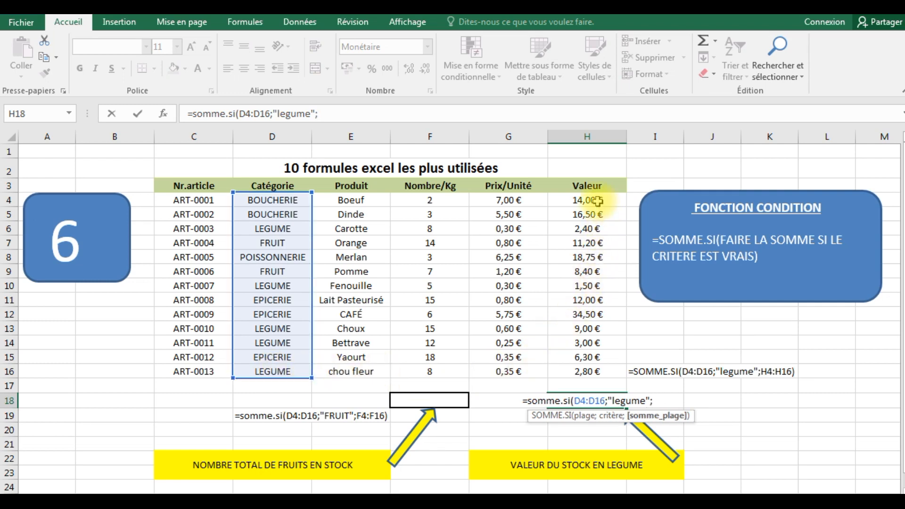
{"action": "left_click_drag", "start_coordinate": [597, 201], "coordinate": [583, 372]}
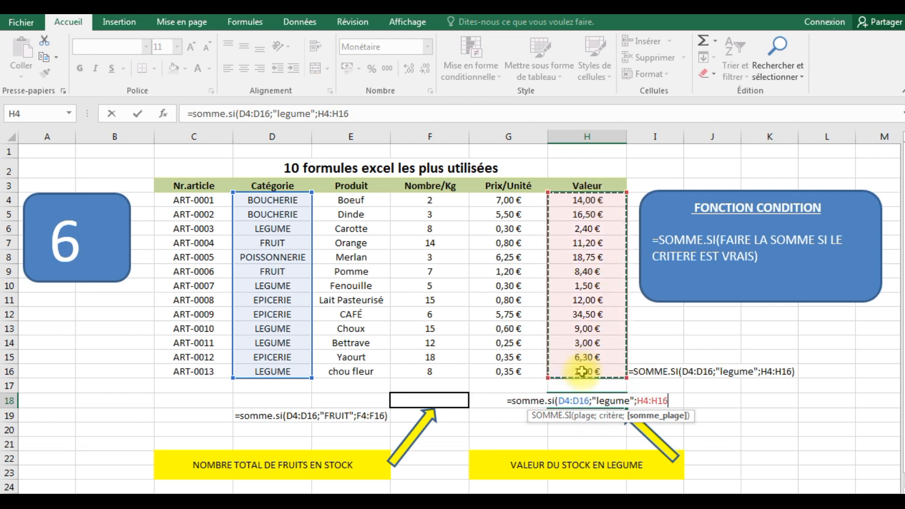
{"action": "type", "text": ")"}
{"action": "key", "text": "Return"}
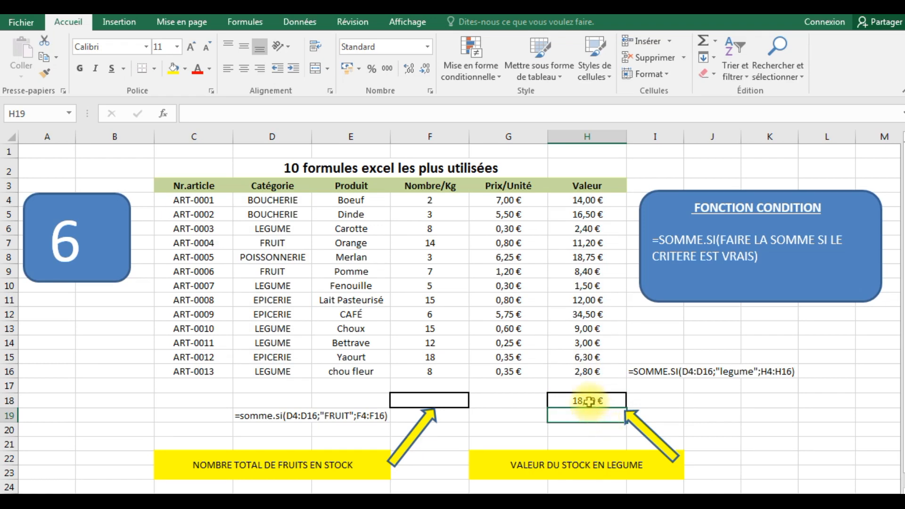
- Total the quantity of fruits in stock in F18 with the formula =somme.si(D4:D16;"fruit";F4:F16)
{"action": "left_click", "coordinate": [449, 400]}
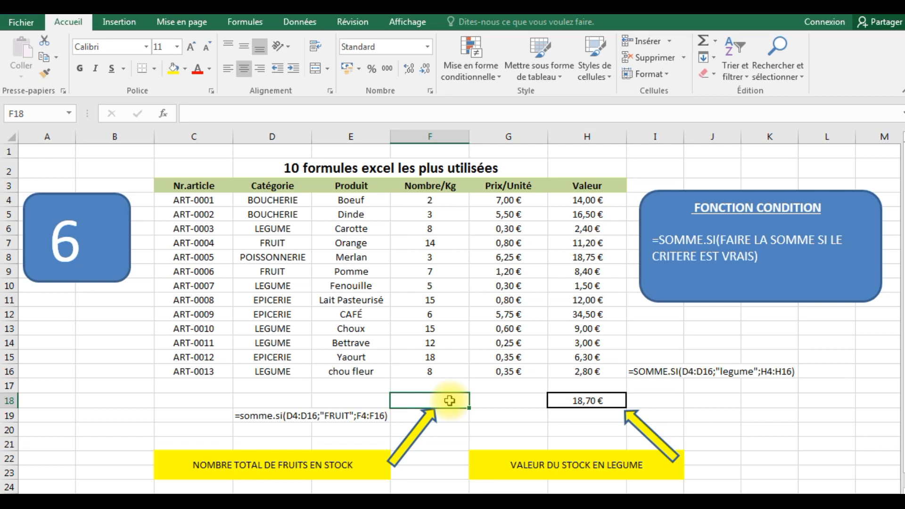
{"action": "type", "text": "=s"}
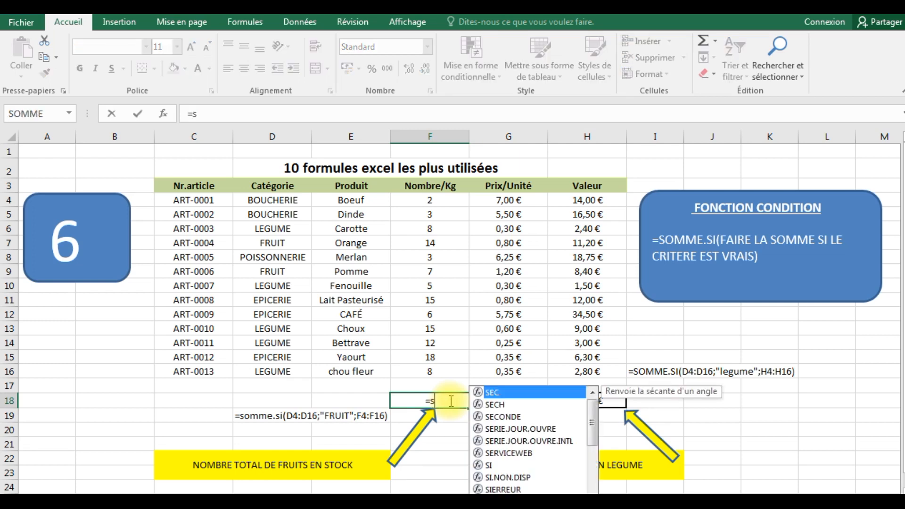
{"action": "type", "text": "omme.si"}
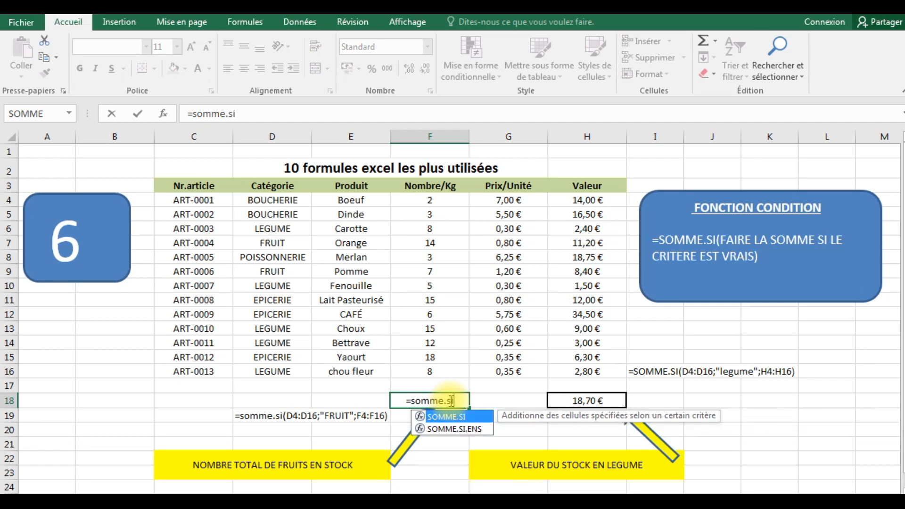
{"action": "type", "text": "("}
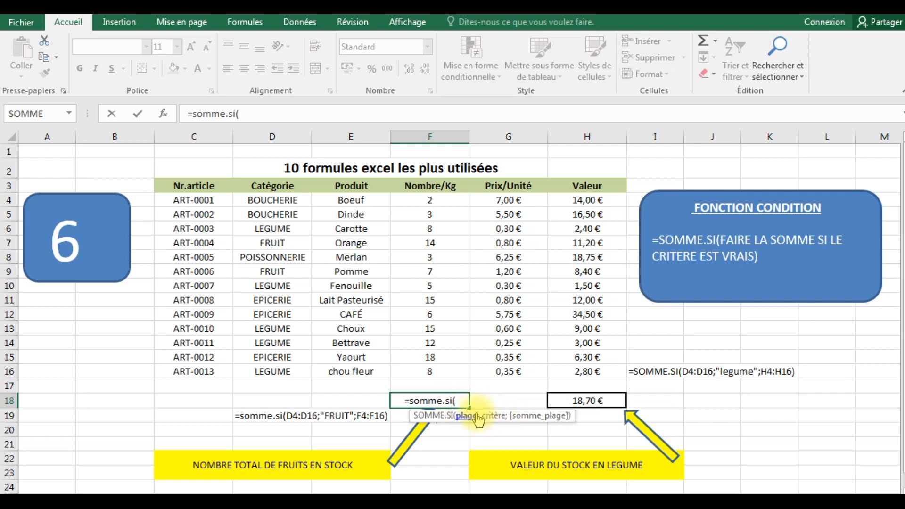
{"action": "left_click_drag", "start_coordinate": [273, 200], "coordinate": [281, 372]}
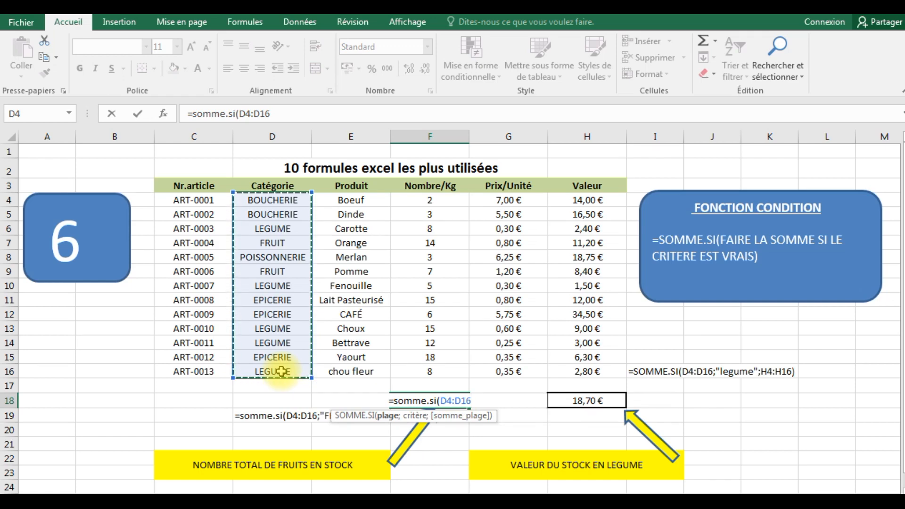
{"action": "type", "text": ";\""}
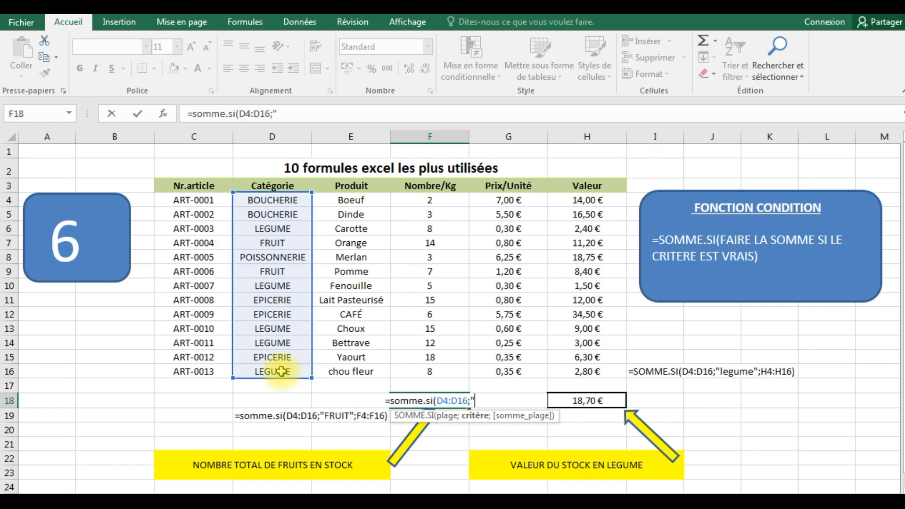
{"action": "type", "text": "fruit"}
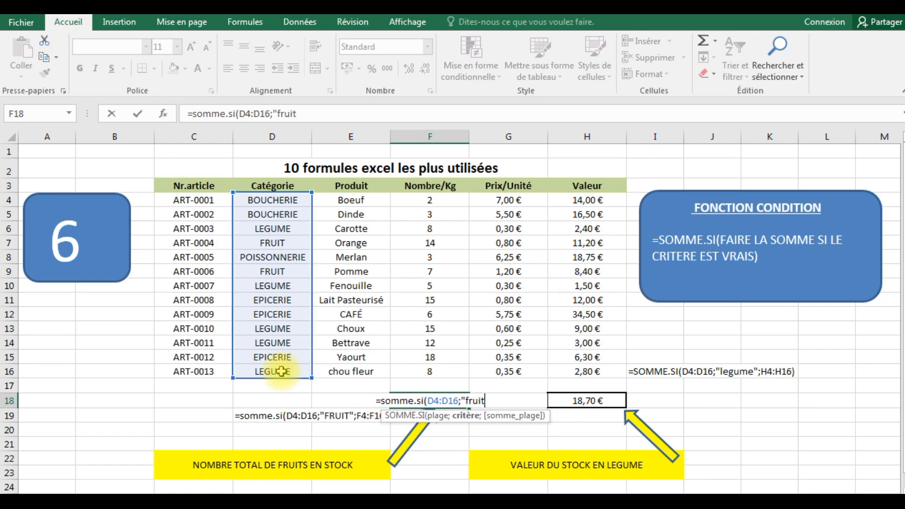
{"action": "type", "text": "\""}
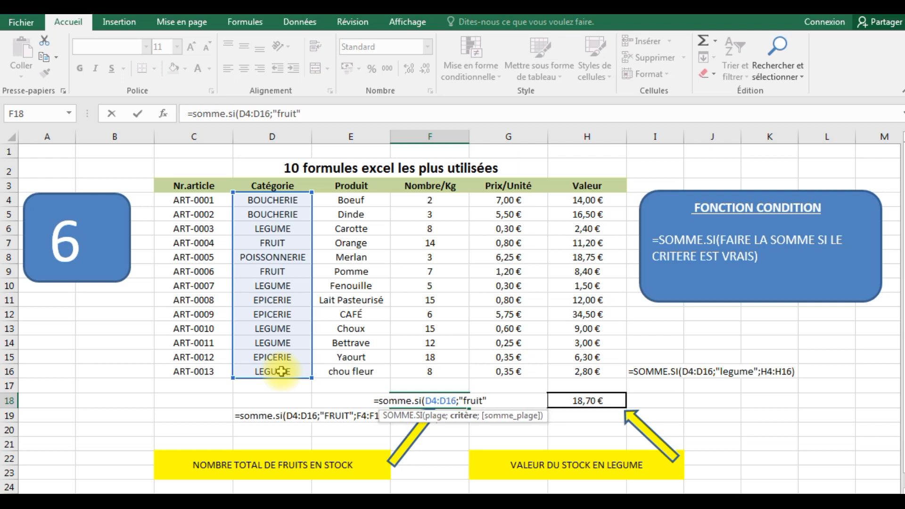
{"action": "type", "text": ";"}
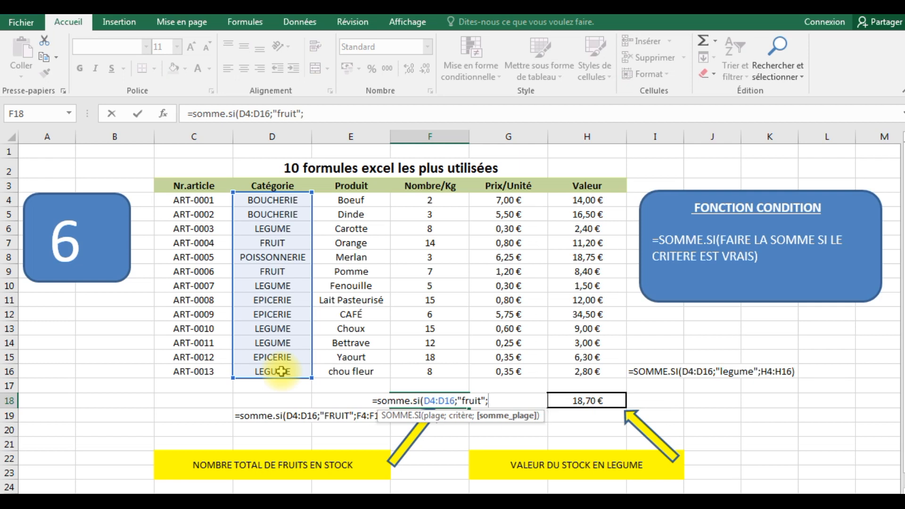
{"action": "left_click", "coordinate": [595, 200]}
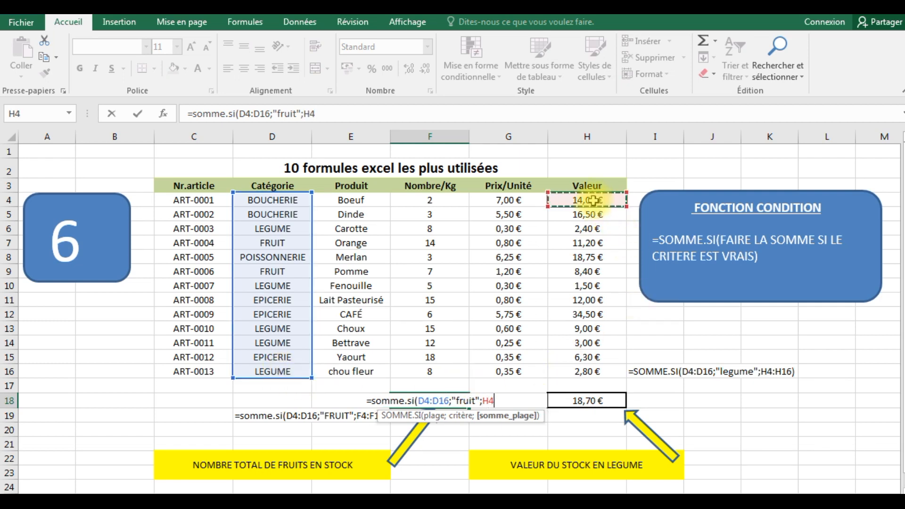
{"action": "left_click", "coordinate": [420, 198]}
{"action": "left_click_drag", "start_coordinate": [421, 199], "coordinate": [423, 368]}
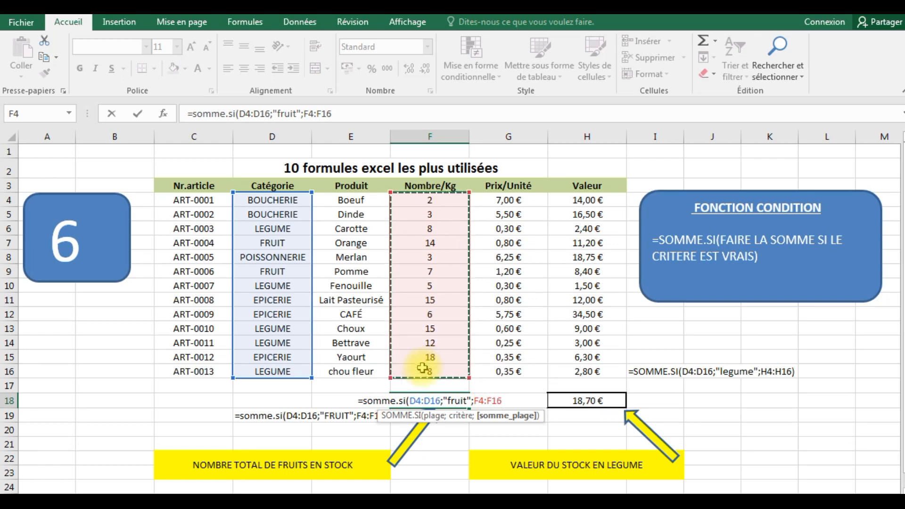
{"action": "type", "text": ")"}
{"action": "key", "text": "Return"}
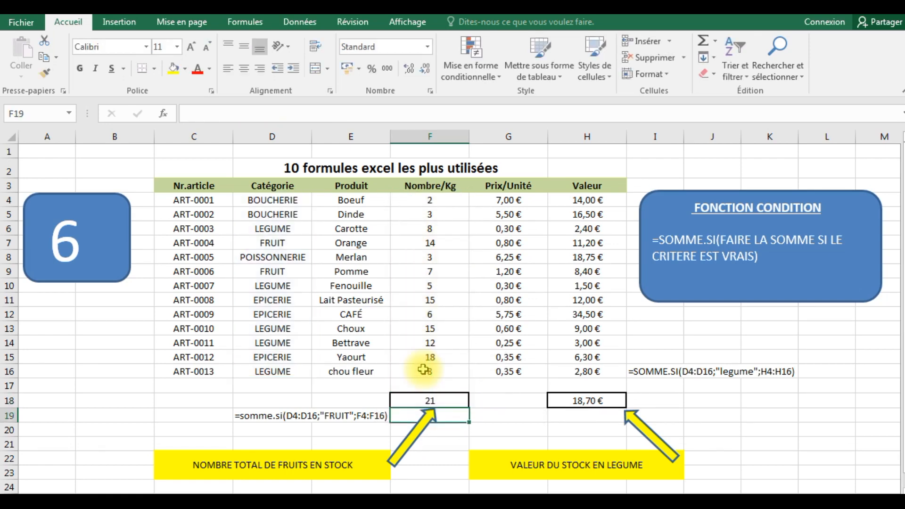
- Fill the Nombre/Kg cells F7 and F9 and the Valeur cells H7 and H9 of the FRUIT rows with yellow
{"action": "left_click", "coordinate": [450, 402]}
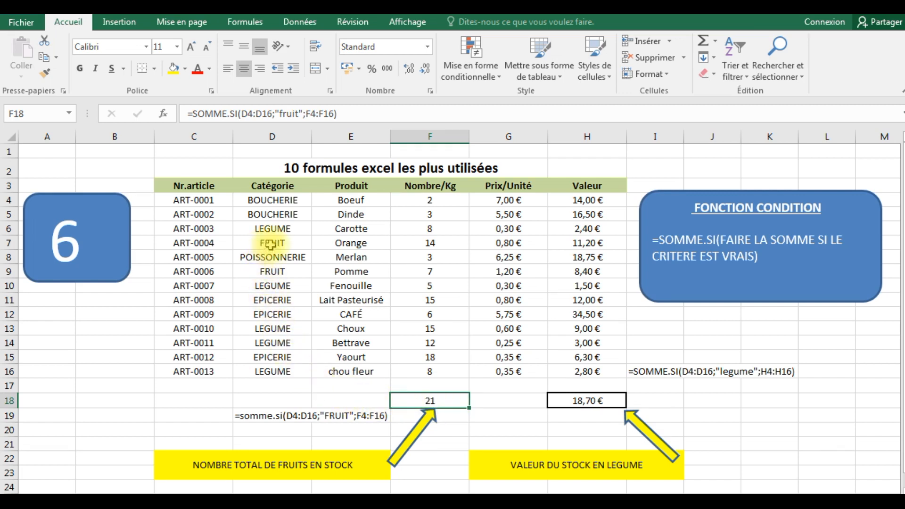
{"action": "left_click", "coordinate": [440, 244]}
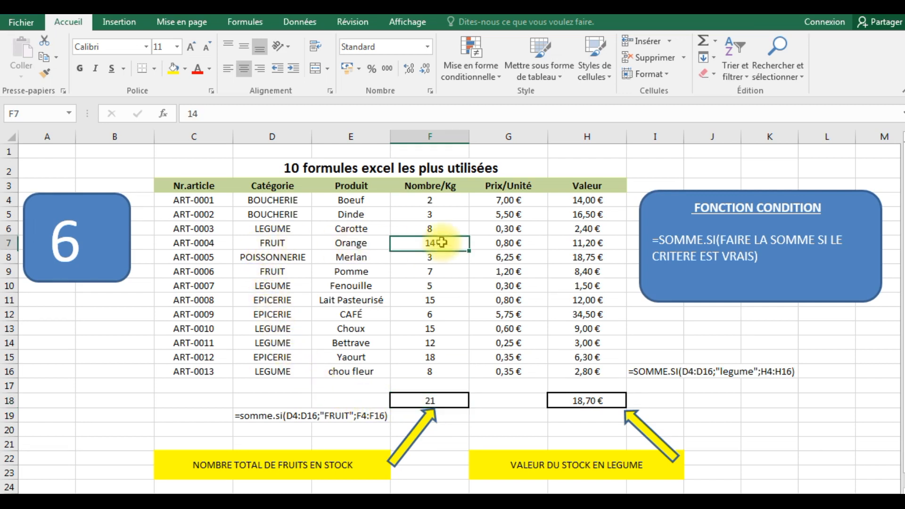
{"action": "left_click", "coordinate": [440, 272], "text": "ctrl"}
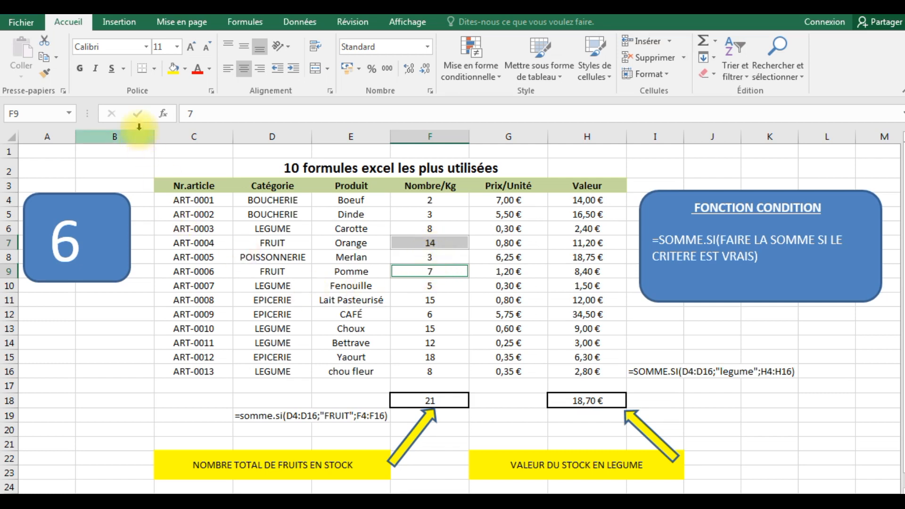
{"action": "left_click", "coordinate": [175, 70]}
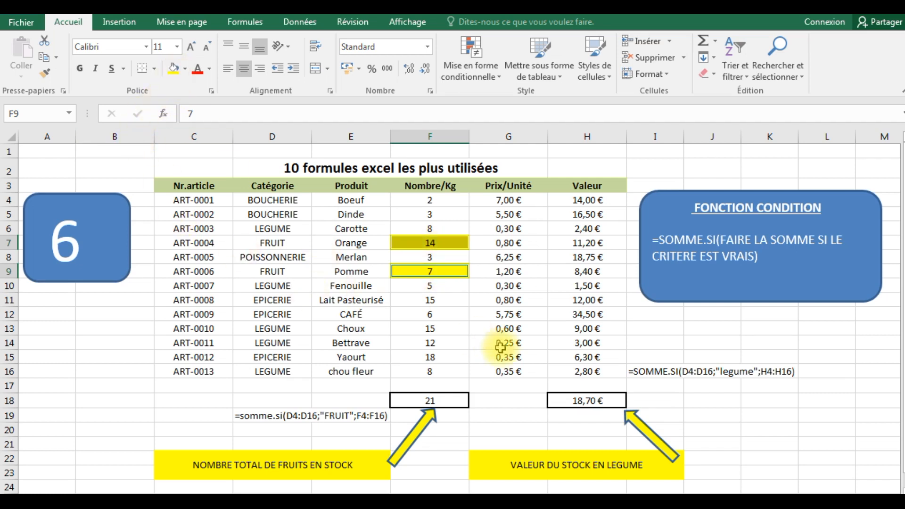
{"action": "left_click", "coordinate": [587, 242]}
{"action": "left_click", "coordinate": [586, 272], "text": "ctrl"}
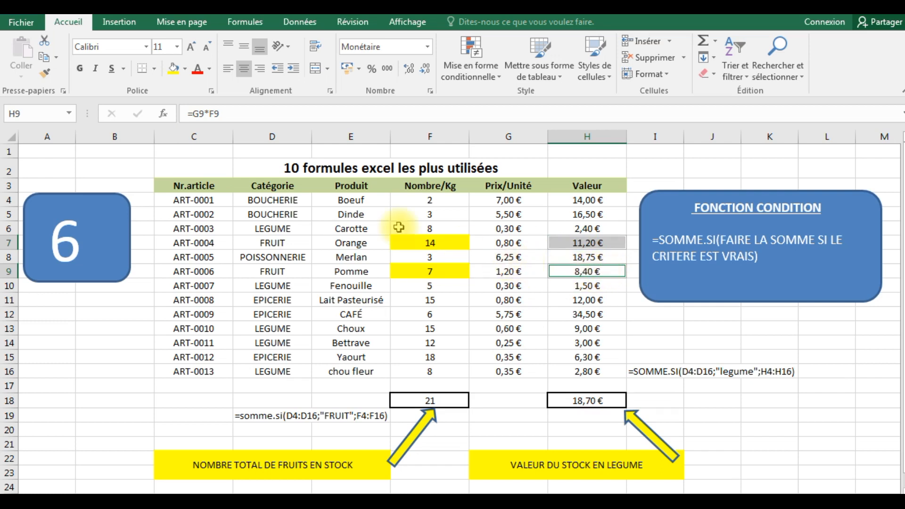
{"action": "left_click", "coordinate": [174, 69]}
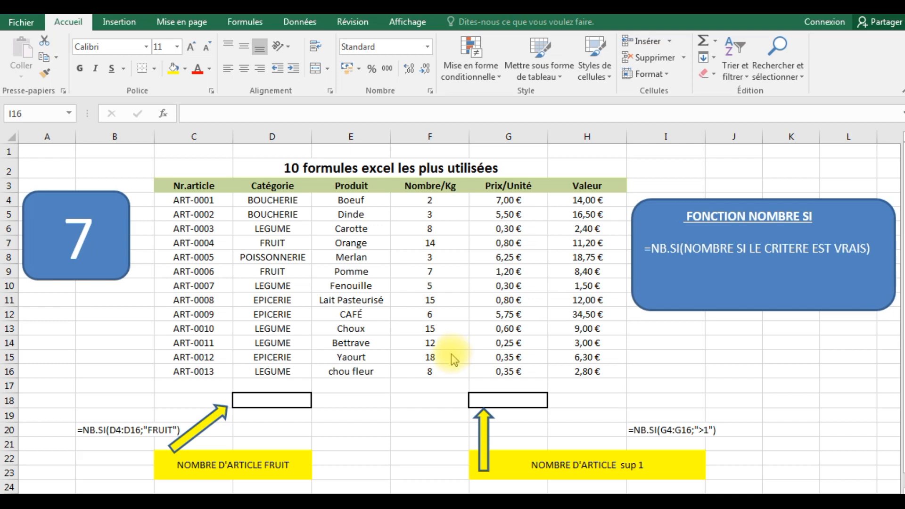
- On the sheet numbered 7, count the fruit articles in D18 with the formula =NB.SI(D4:D16;"fruit")
{"action": "left_click", "coordinate": [288, 397]}
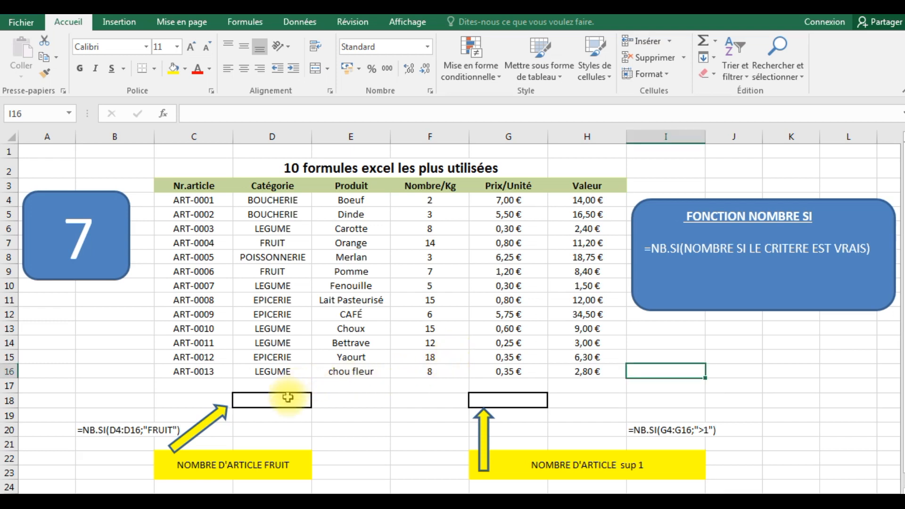
{"action": "left_click", "coordinate": [288, 397]}
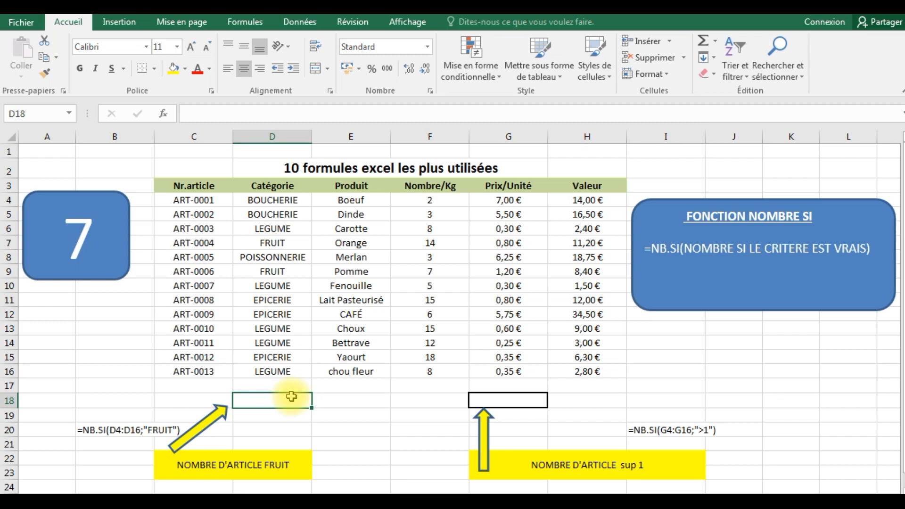
{"action": "type", "text": "="}
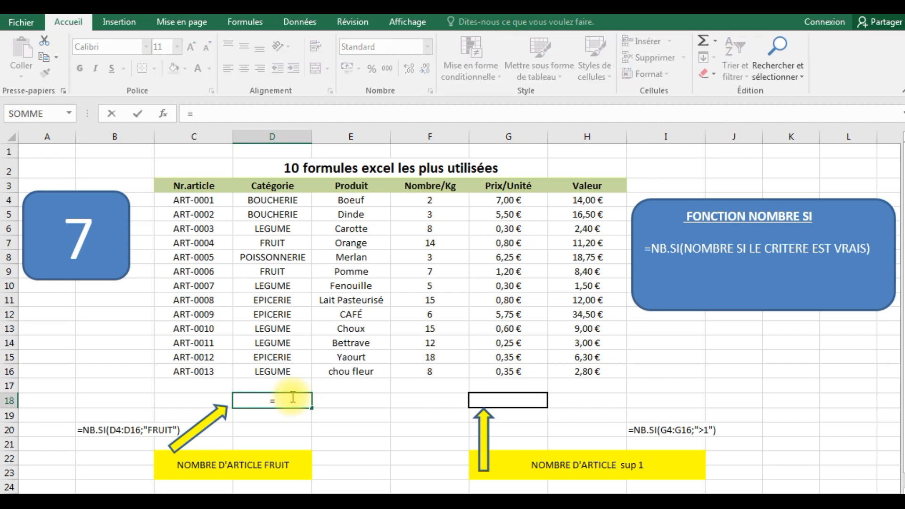
{"action": "type", "text": "NB."}
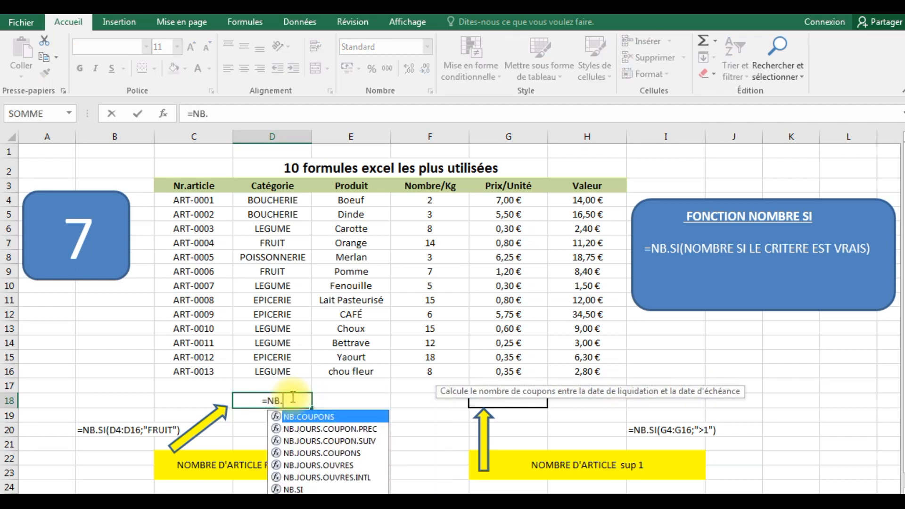
{"action": "type", "text": "SI"}
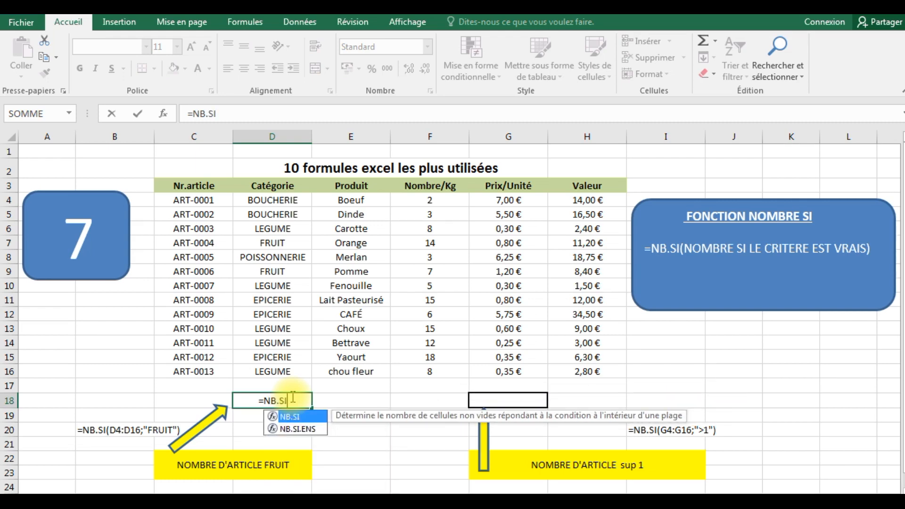
{"action": "type", "text": "("}
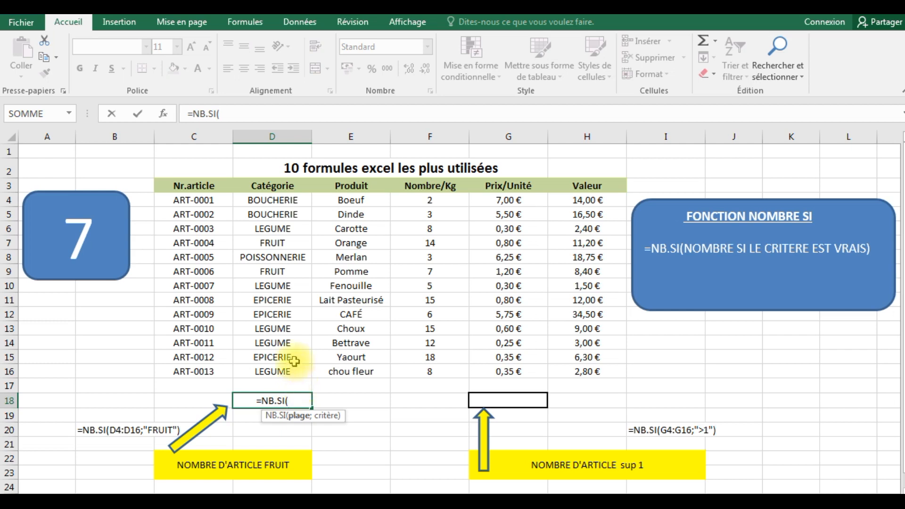
{"action": "left_click_drag", "start_coordinate": [273, 202], "coordinate": [263, 373]}
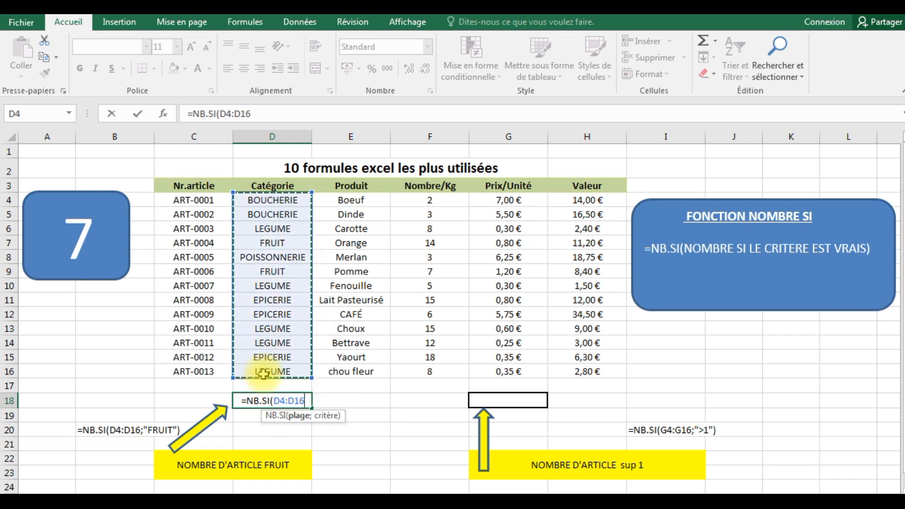
{"action": "type", "text": ";"}
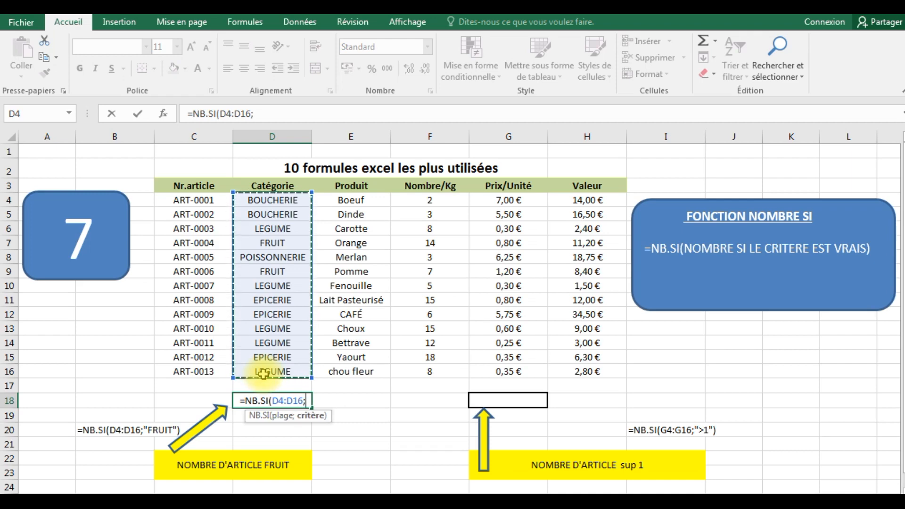
{"action": "type", "text": "\"f"}
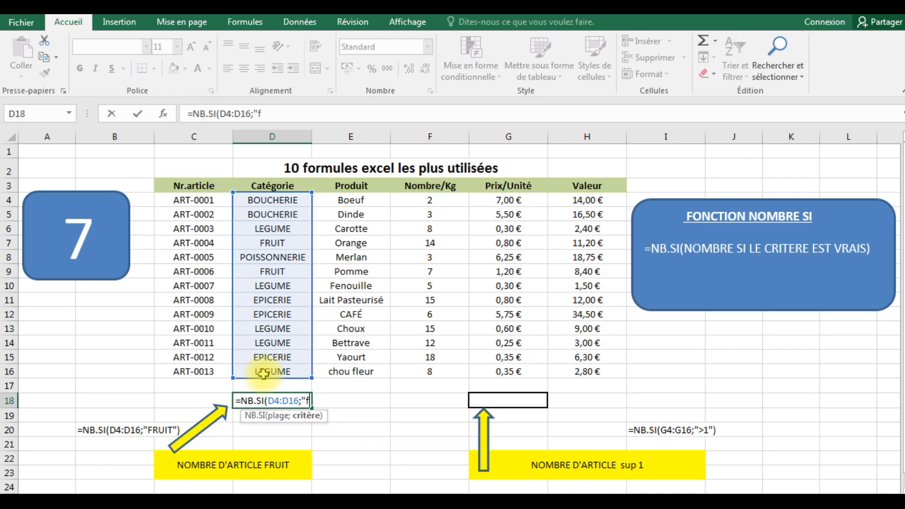
{"action": "type", "text": "ruit\""}
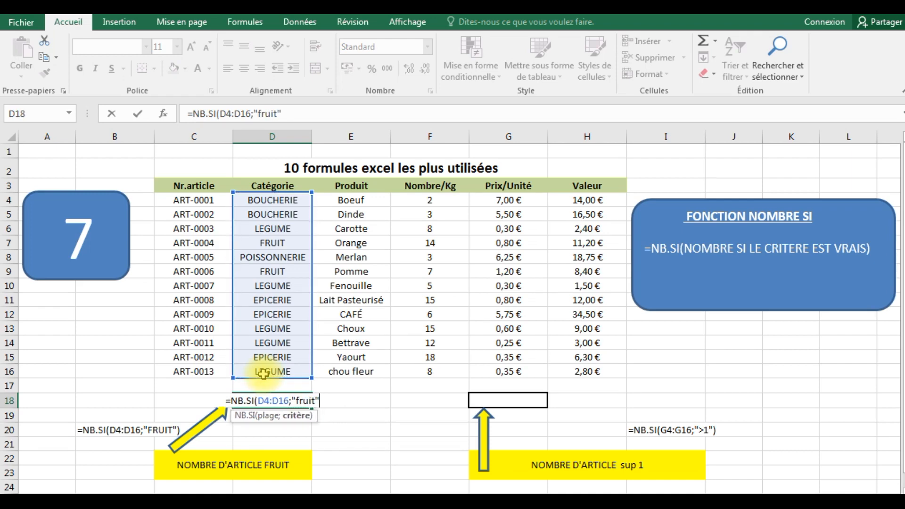
{"action": "type", "text": ")"}
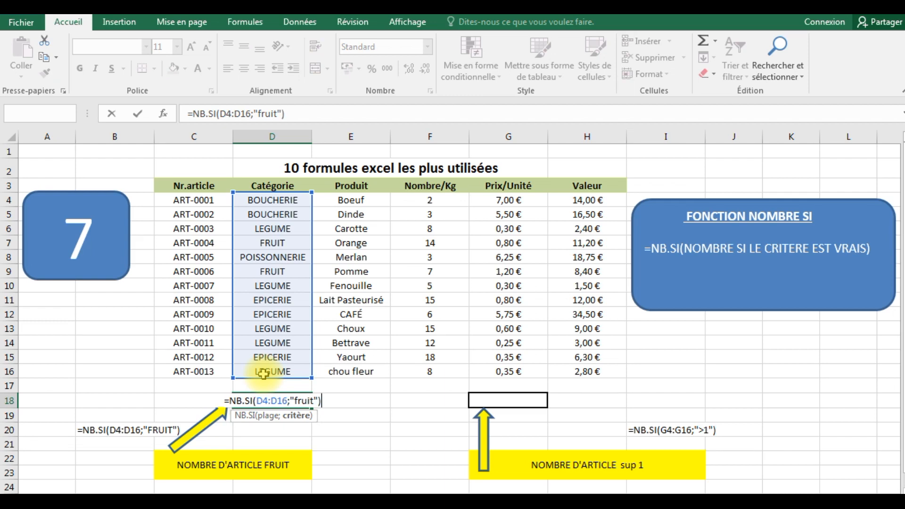
{"action": "key", "text": "Return"}
{"action": "left_click", "coordinate": [274, 400]}
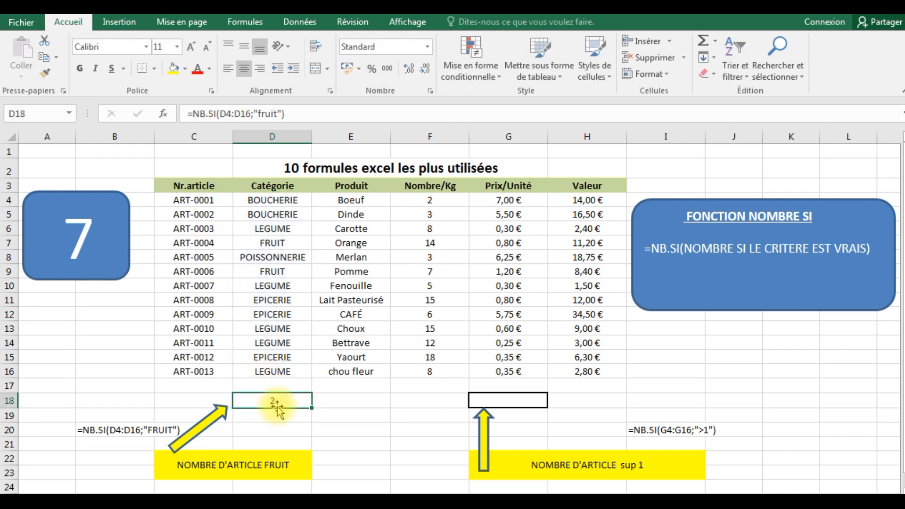
- Fill the FRUIT category cells D7 and D9 with yellow
{"action": "left_click", "coordinate": [290, 276]}
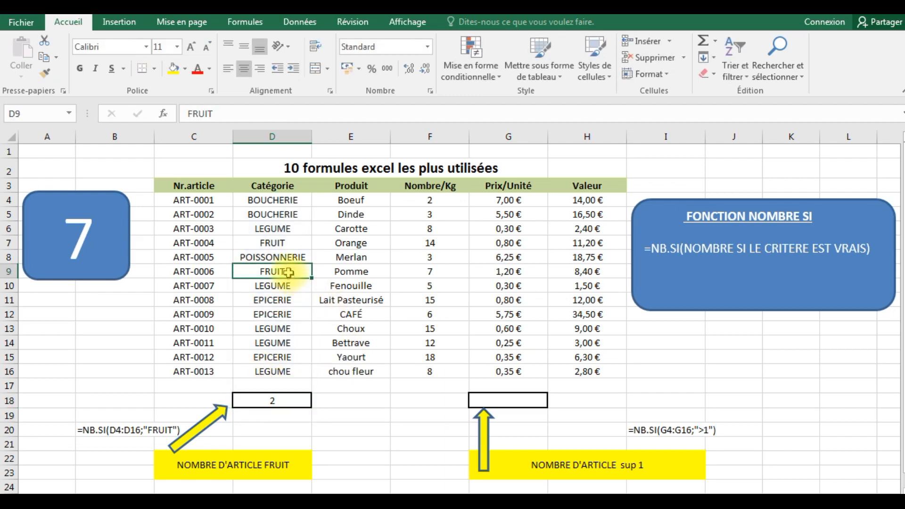
{"action": "left_click", "coordinate": [285, 243], "text": "ctrl"}
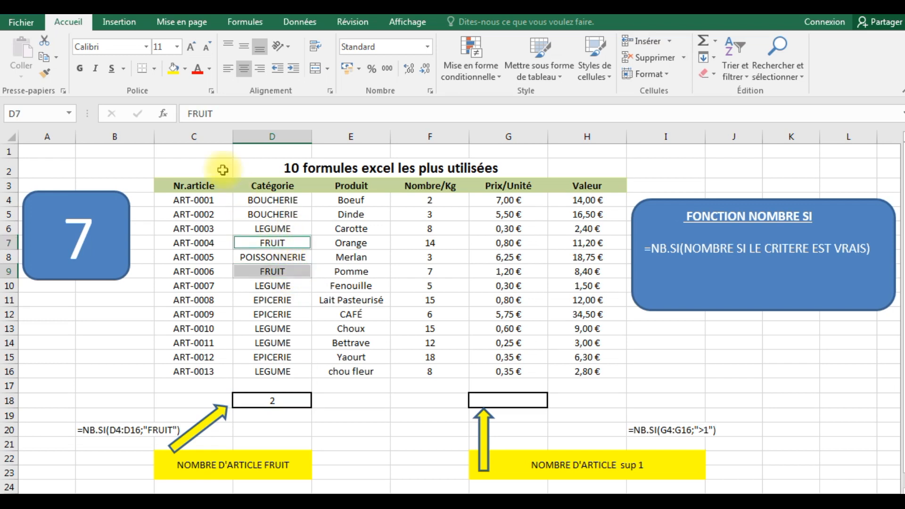
{"action": "left_click", "coordinate": [172, 68]}
{"action": "left_click", "coordinate": [261, 400]}
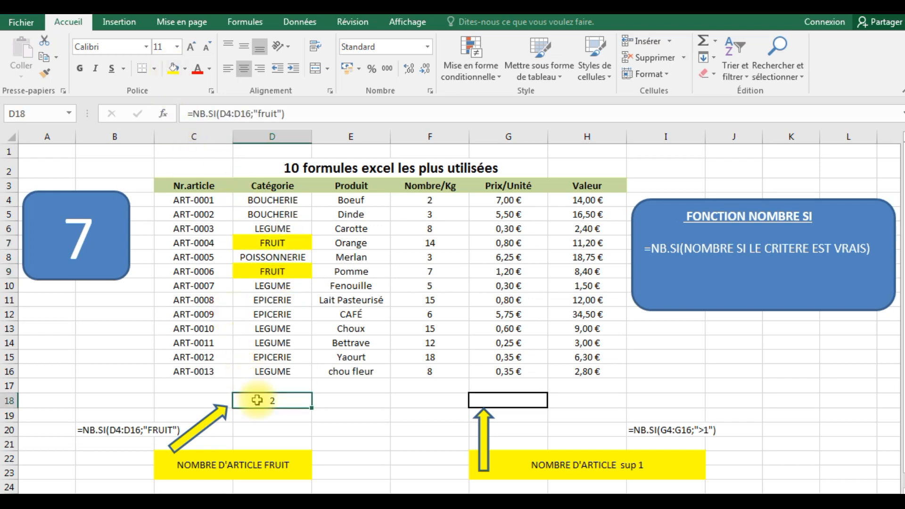
- Count the articles with a unit price above 1 in G18 with the formula =NB.SI(G4:G16;">1")
{"action": "left_click", "coordinate": [503, 401]}
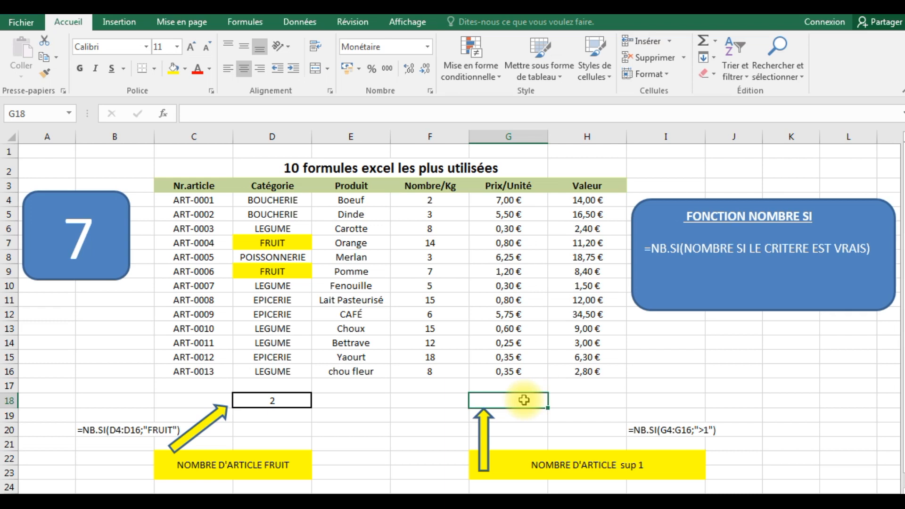
{"action": "type", "text": "="}
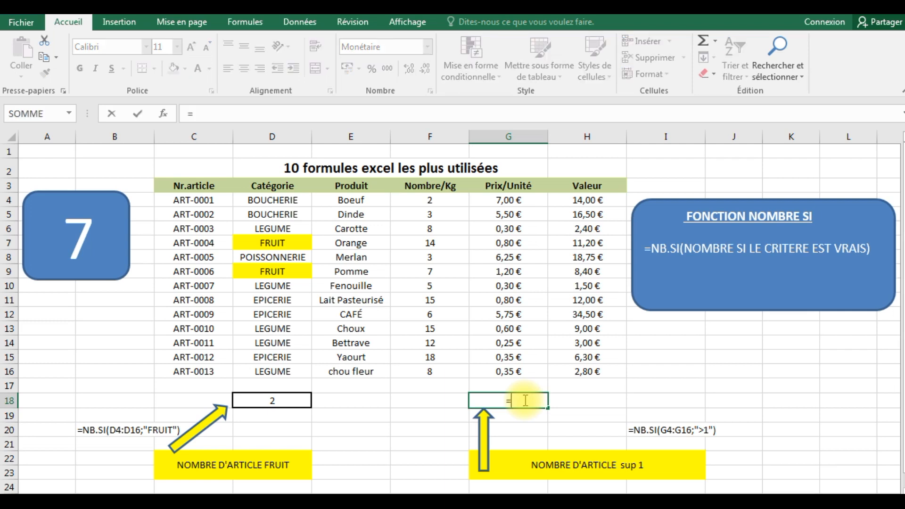
{"action": "type", "text": "NB"}
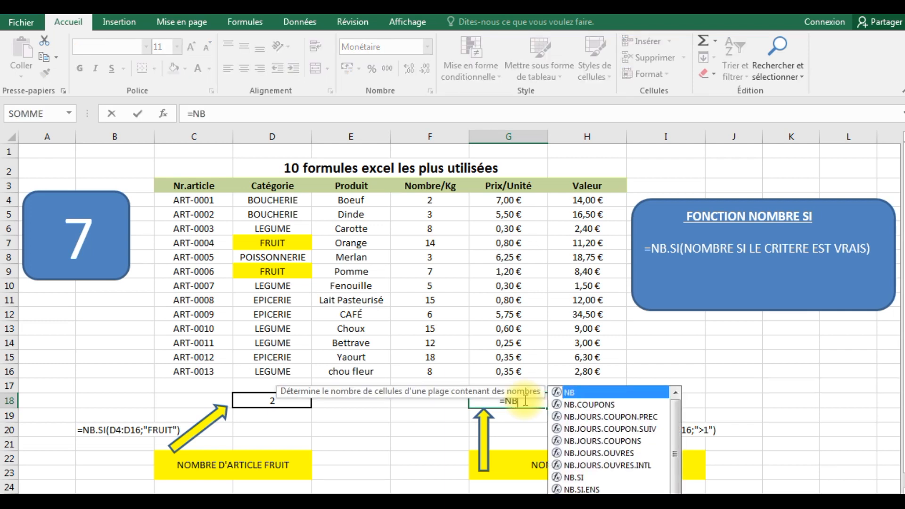
{"action": "type", "text": "."}
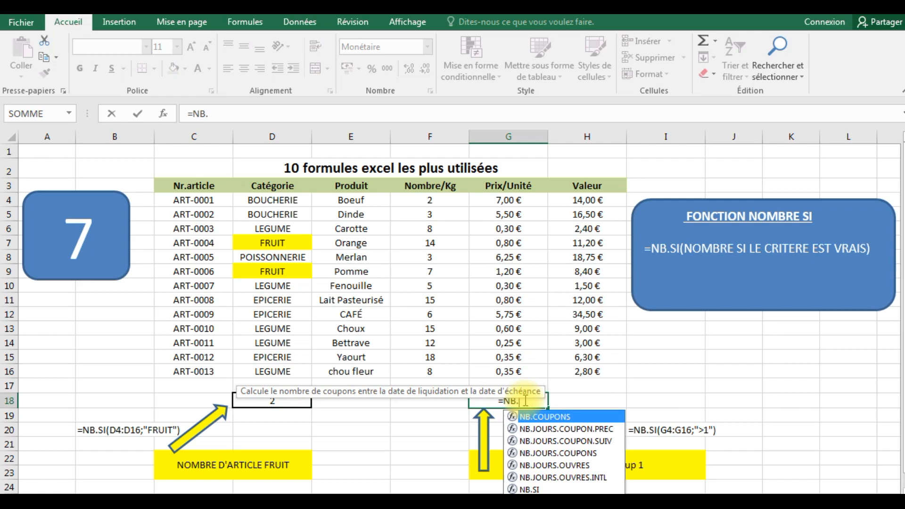
{"action": "type", "text": "SI"}
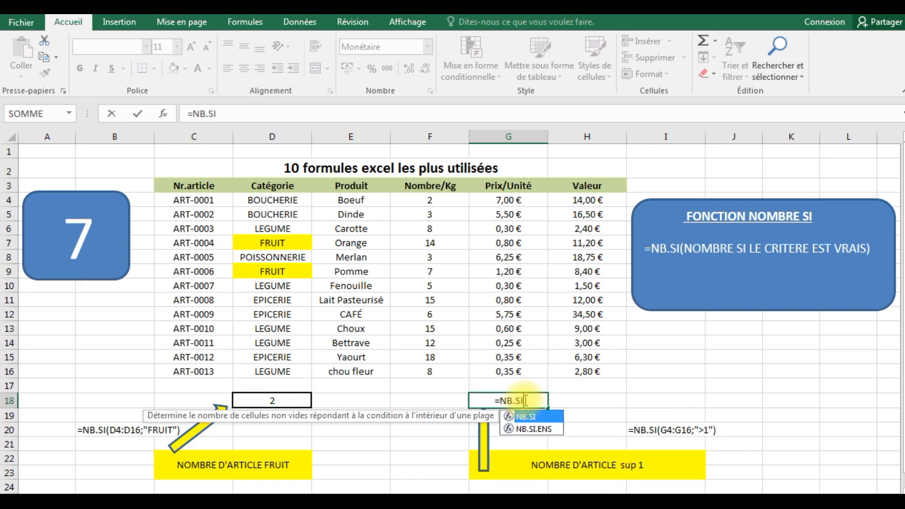
{"action": "type", "text": "("}
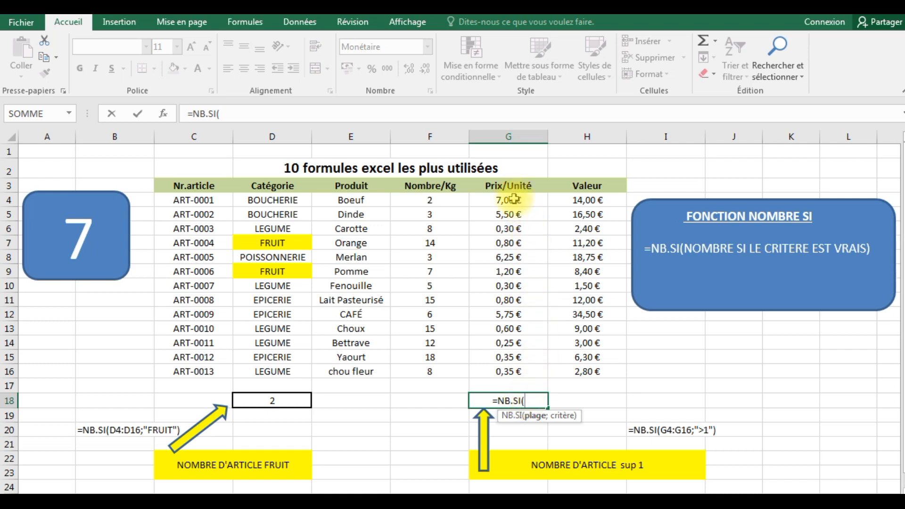
{"action": "left_click_drag", "start_coordinate": [514, 200], "coordinate": [512, 368]}
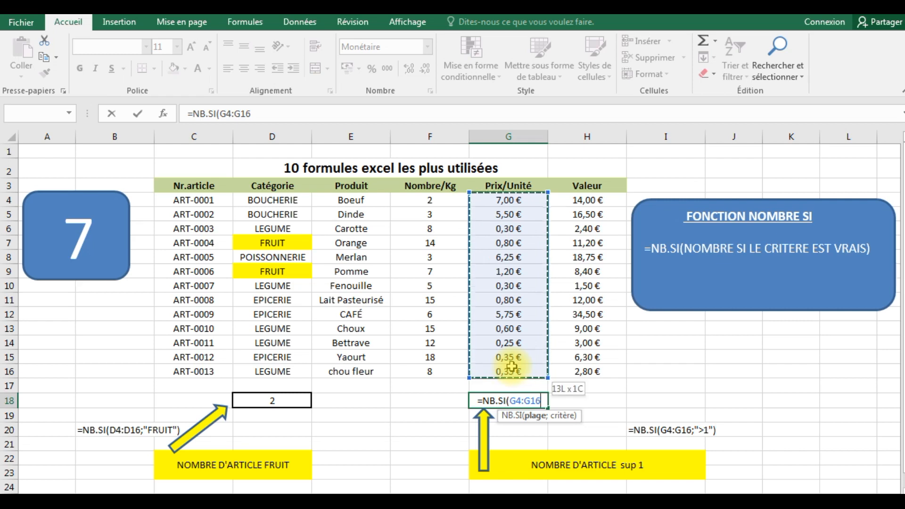
{"action": "type", "text": "\">"}
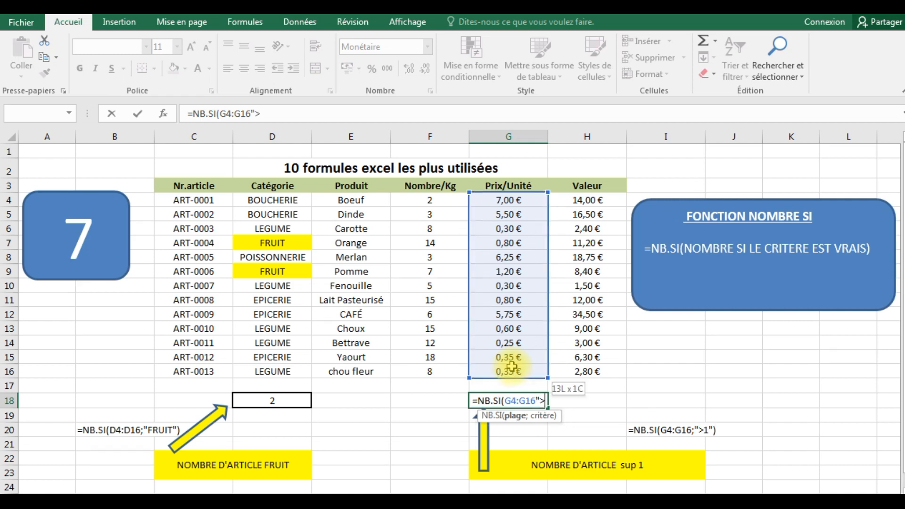
{"action": "type", "text": "1"}
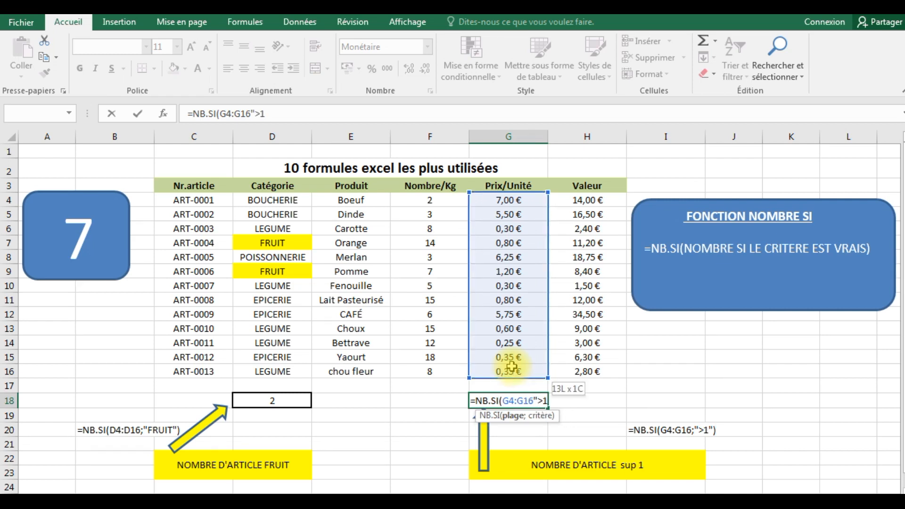
{"action": "type", "text": "\""}
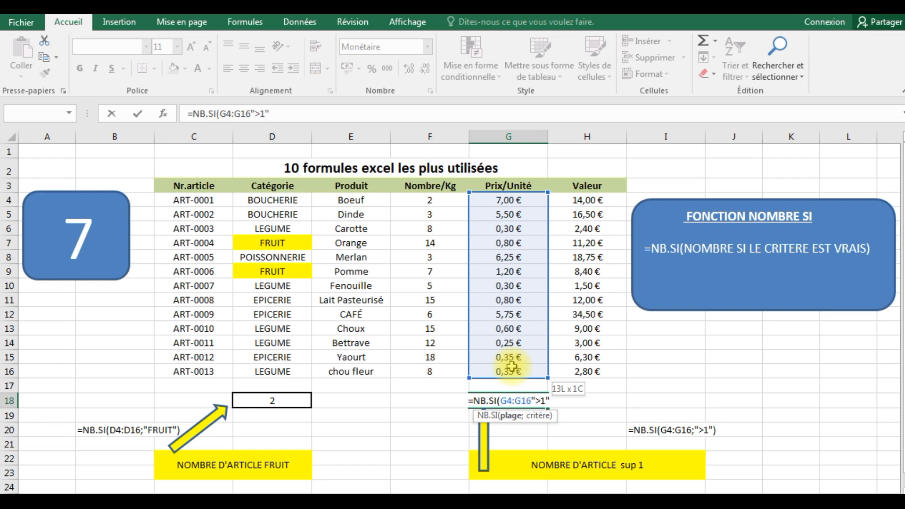
{"action": "type", "text": "0"}
{"action": "key", "text": "BackSpace"}
{"action": "type", "text": ")"}
{"action": "key", "text": "Return"}
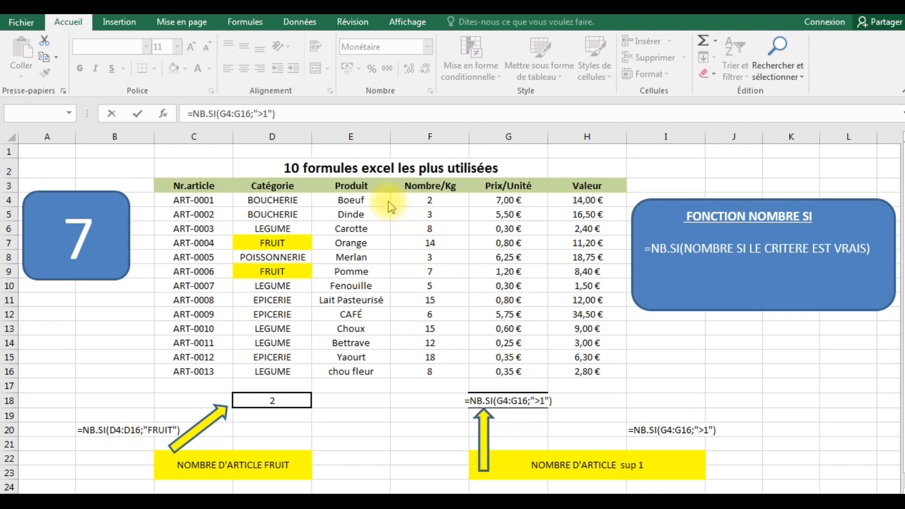
{"action": "left_click", "coordinate": [356, 121]}
{"action": "key", "text": "Return"}
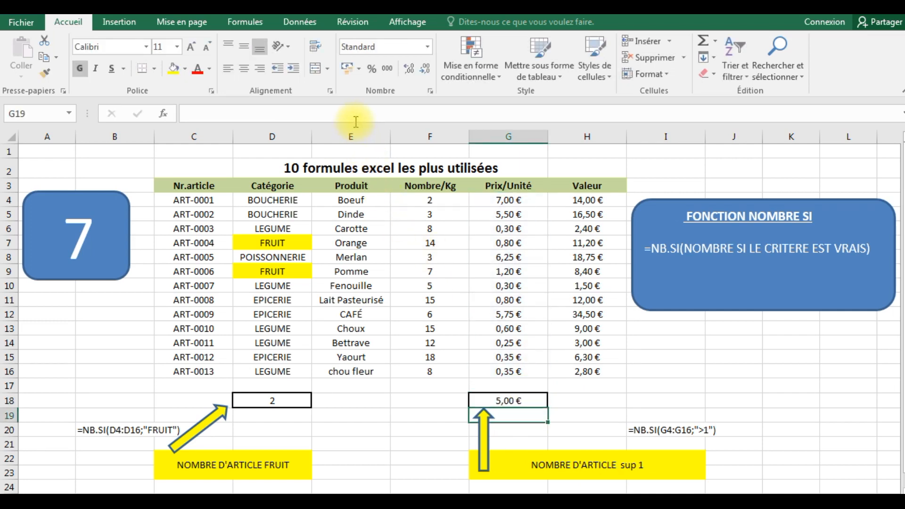
{"action": "left_click", "coordinate": [508, 399]}
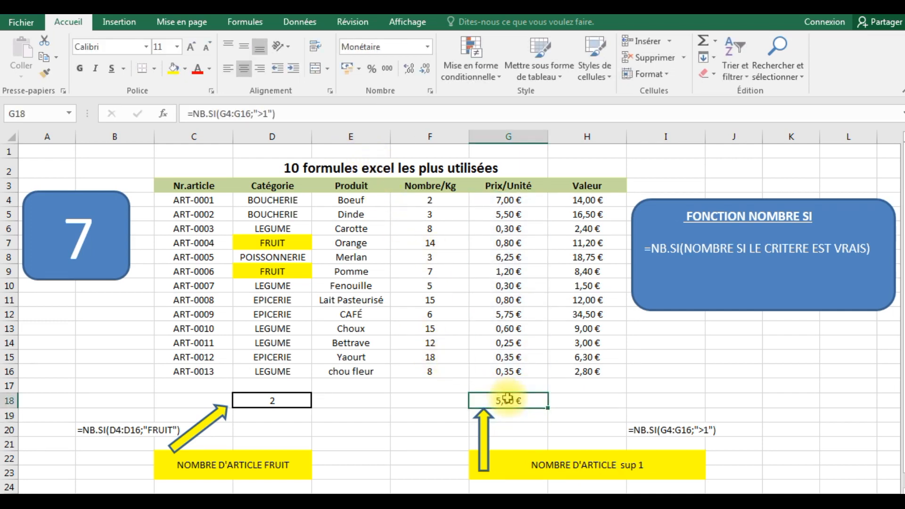
- Fill the Prix/Unité cells above 1 € (G4, G5, G8, G9 and G12) with yellow
{"action": "left_click", "coordinate": [506, 199]}
{"action": "left_click", "coordinate": [505, 213], "text": "ctrl"}
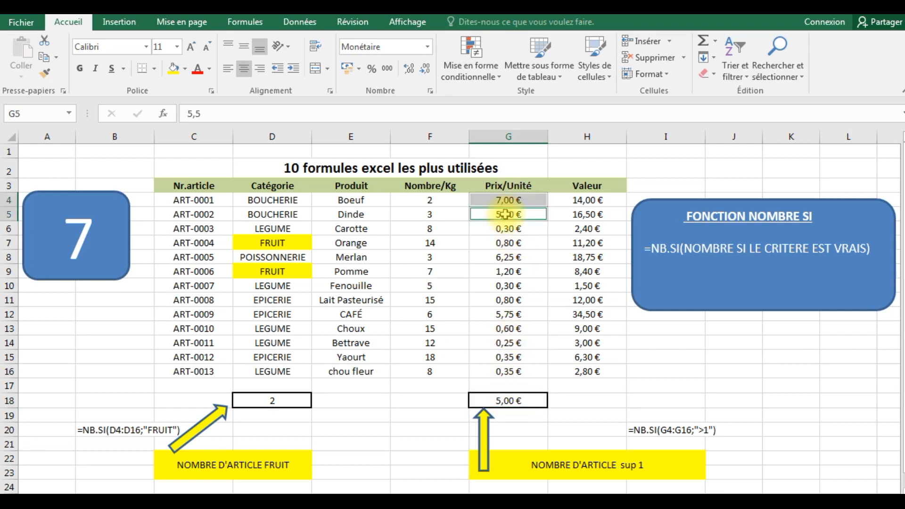
{"action": "left_click", "coordinate": [511, 259], "text": "ctrl"}
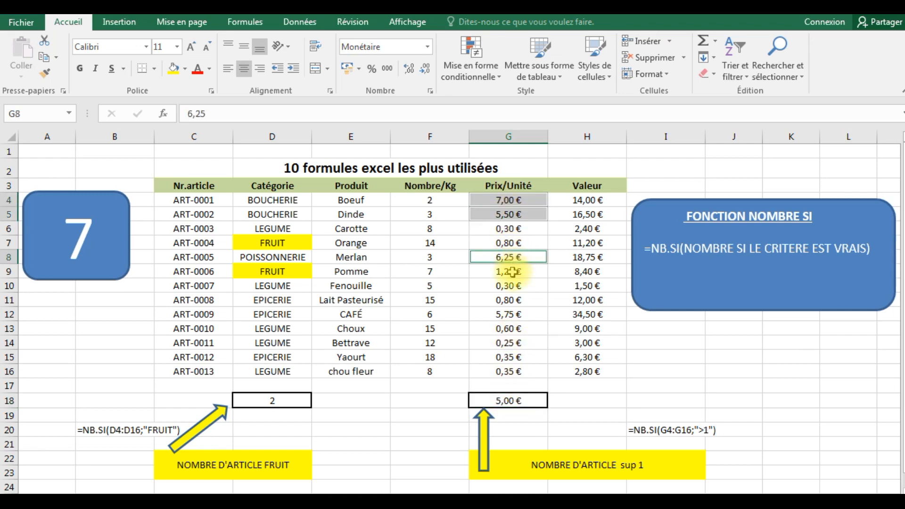
{"action": "left_click", "coordinate": [512, 272], "text": "ctrl"}
{"action": "left_click", "coordinate": [509, 314], "text": "ctrl"}
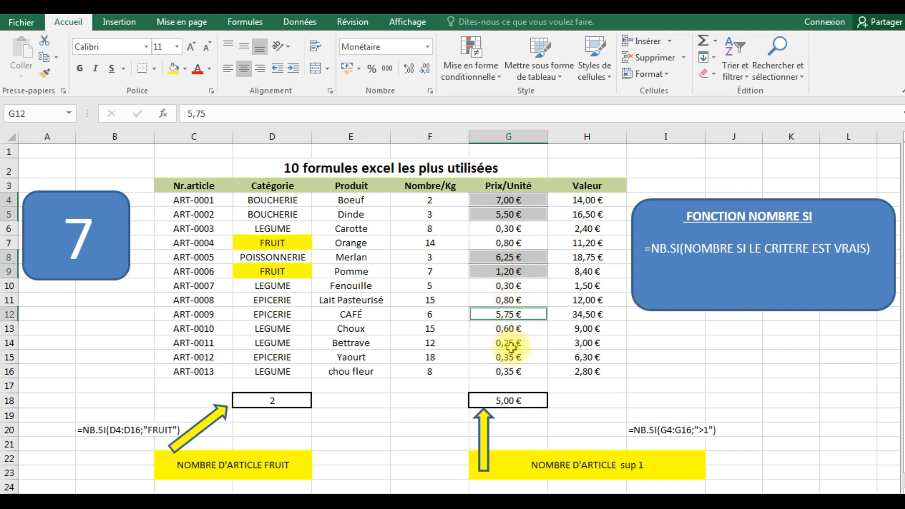
{"action": "left_click", "coordinate": [173, 69]}
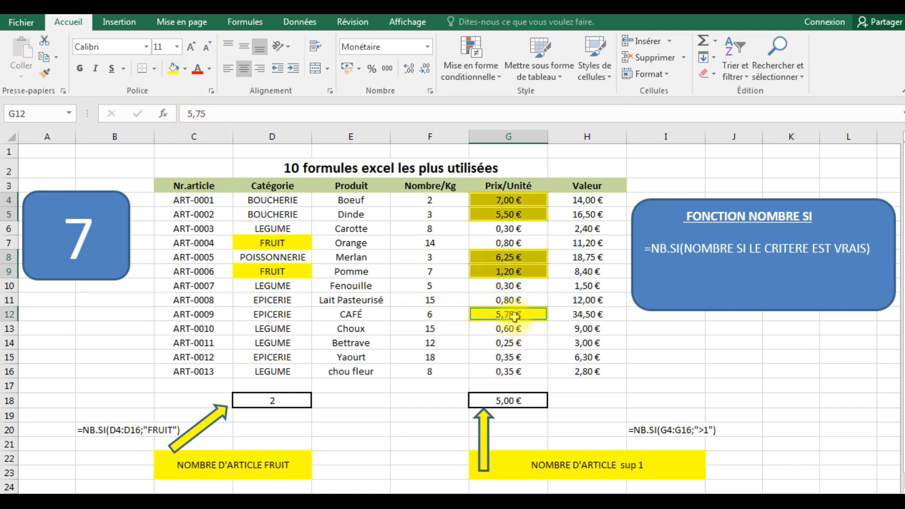
- Change the number format of the count in G18 to Standard
{"action": "left_click", "coordinate": [512, 400]}
{"action": "right_click", "coordinate": [512, 401]}
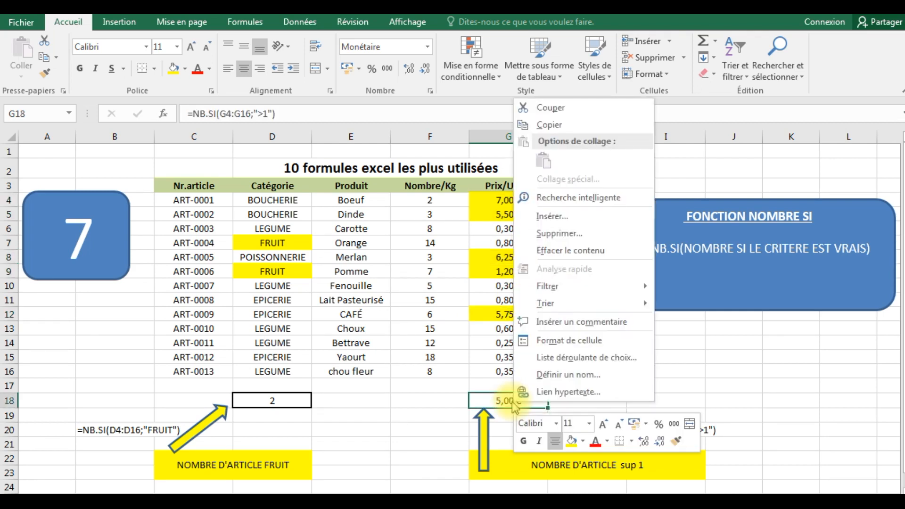
{"action": "left_click", "coordinate": [546, 340]}
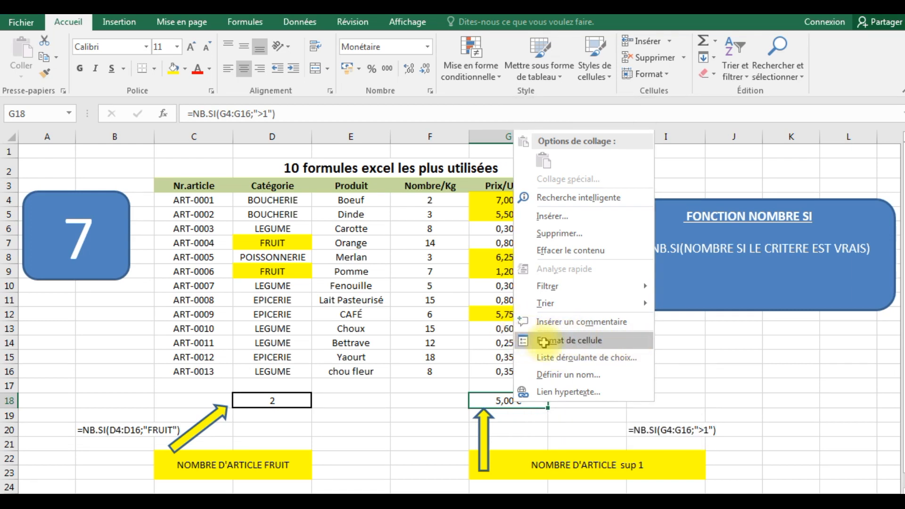
{"action": "left_click", "coordinate": [545, 340]}
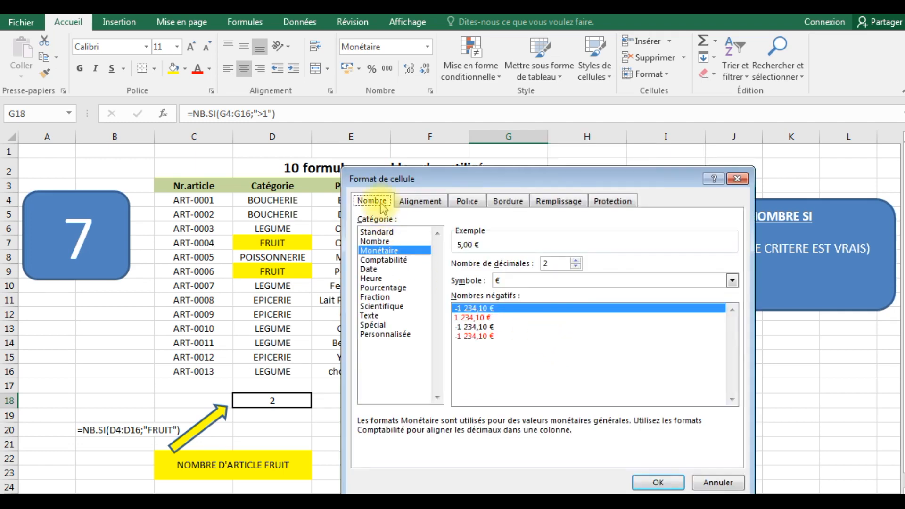
{"action": "left_click", "coordinate": [377, 232]}
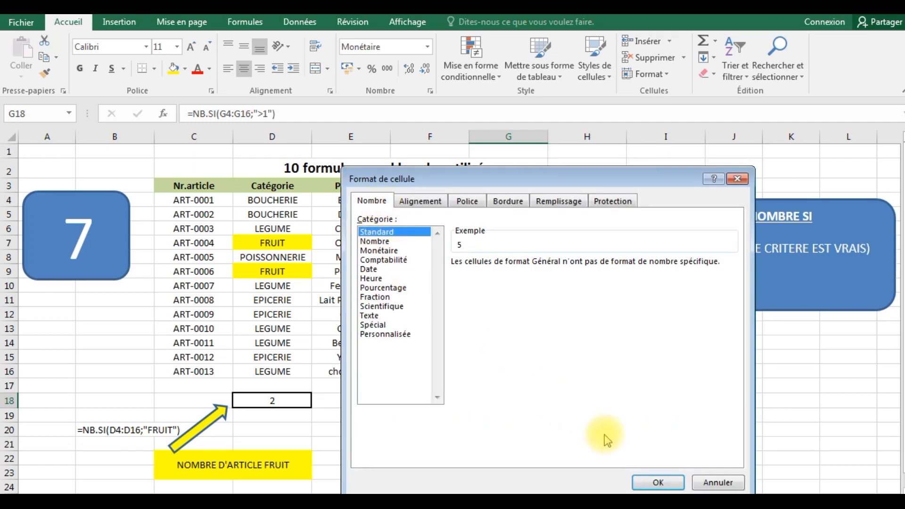
{"action": "left_click", "coordinate": [658, 482]}
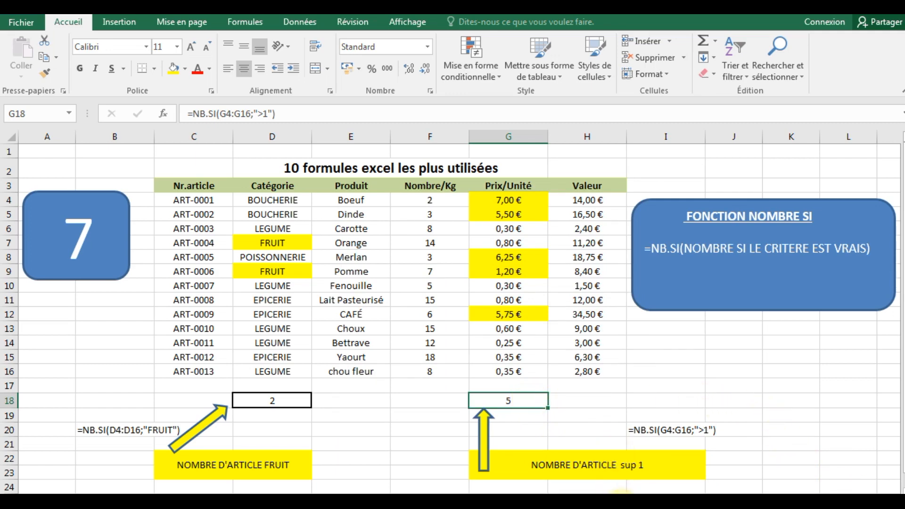
- On the sheet numbered 8, look up the product of article ART-0008 in E18 with the formula =RECHERCHEV(C18;C4:H16;3)
{"action": "left_click", "coordinate": [659, 502]}
{"action": "left_click", "coordinate": [859, 506]}
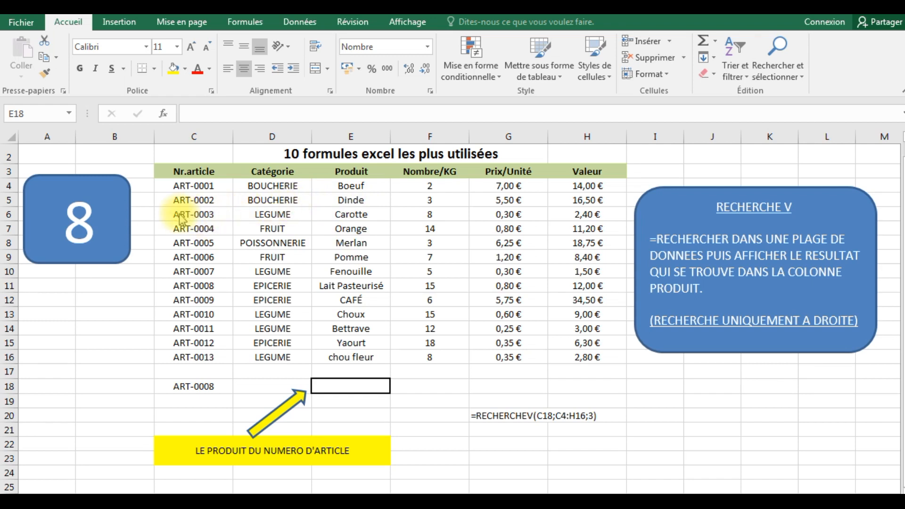
{"action": "left_click", "coordinate": [368, 390]}
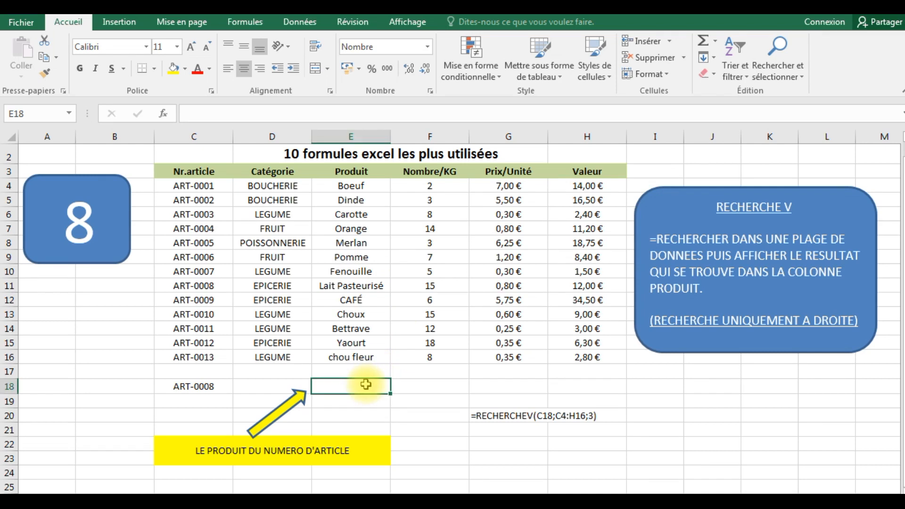
{"action": "type", "text": "=r"}
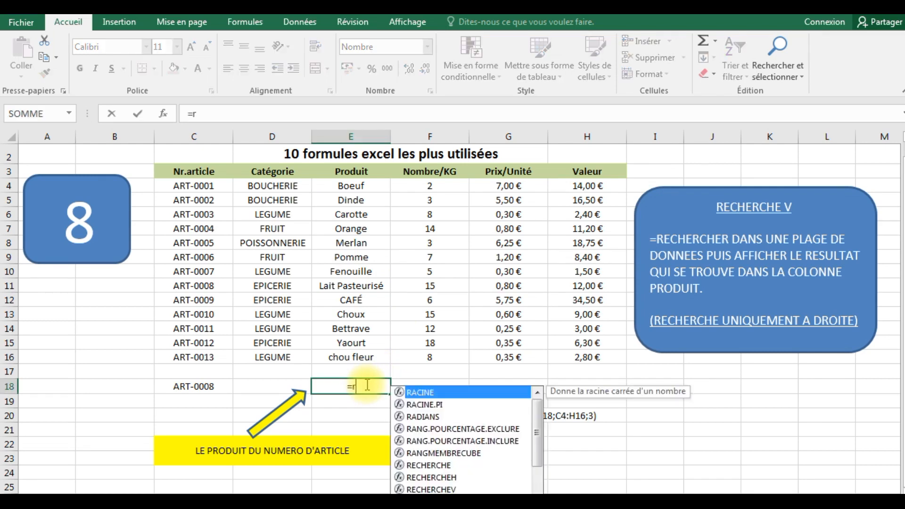
{"action": "type", "text": "echerchev"}
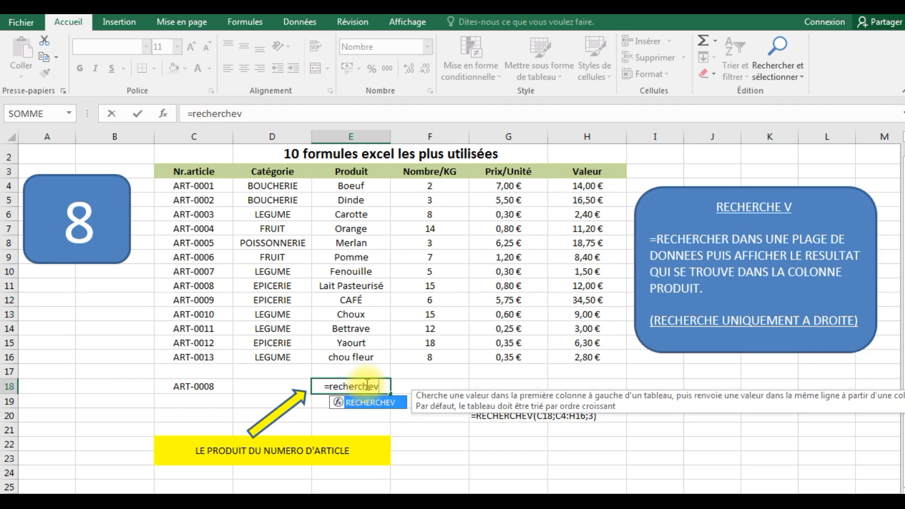
{"action": "type", "text": "("}
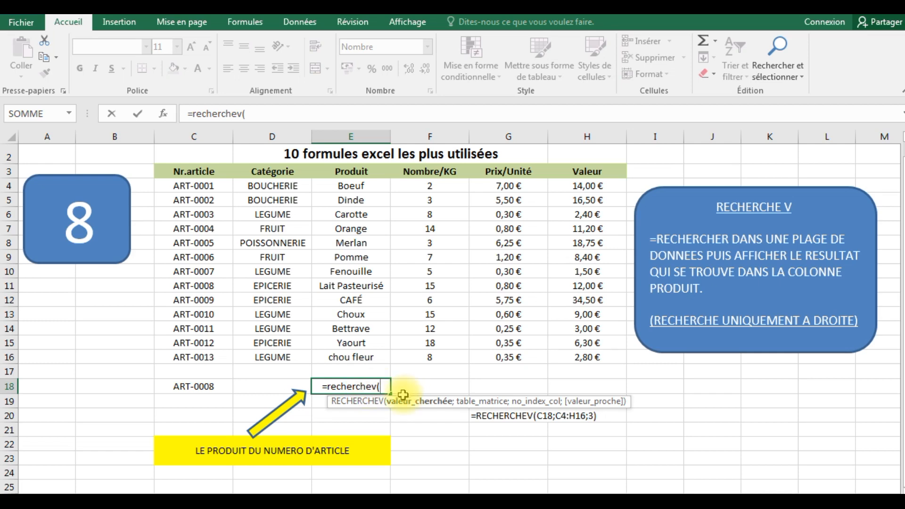
{"action": "left_click", "coordinate": [213, 387]}
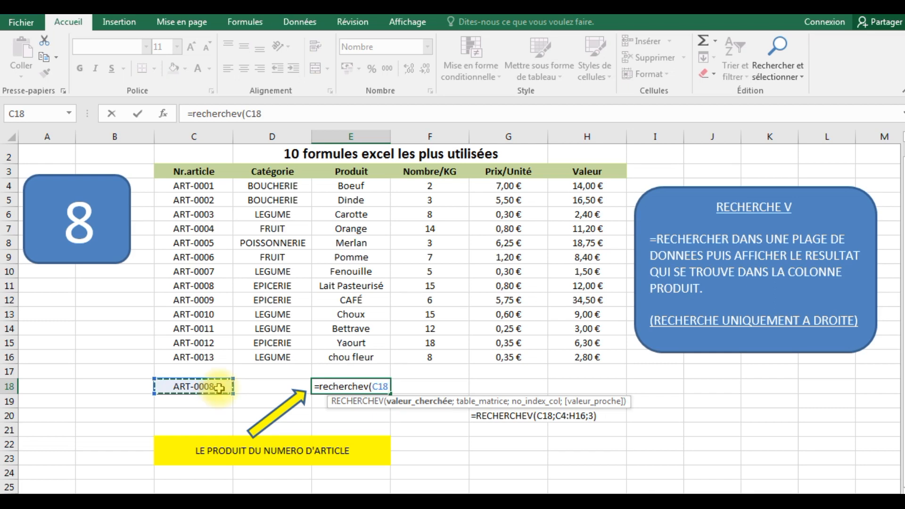
{"action": "type", "text": ";"}
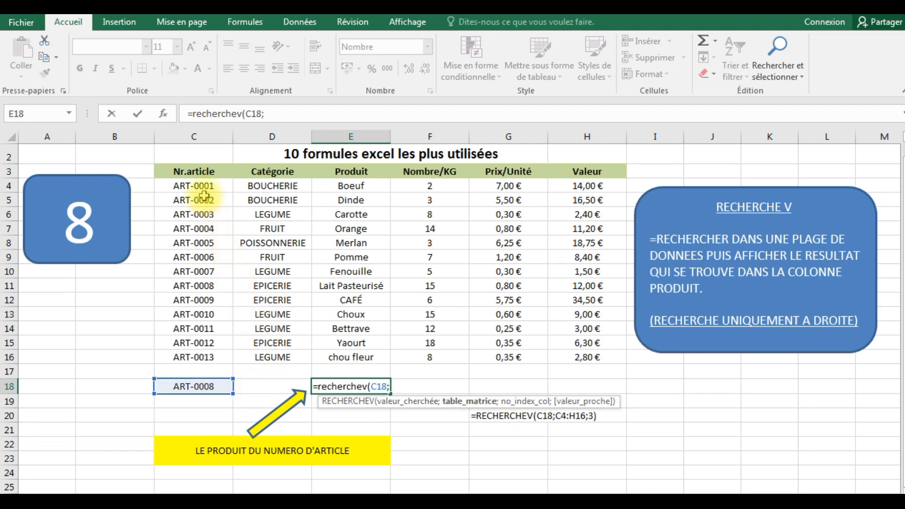
{"action": "left_click_drag", "start_coordinate": [199, 184], "coordinate": [556, 355]}
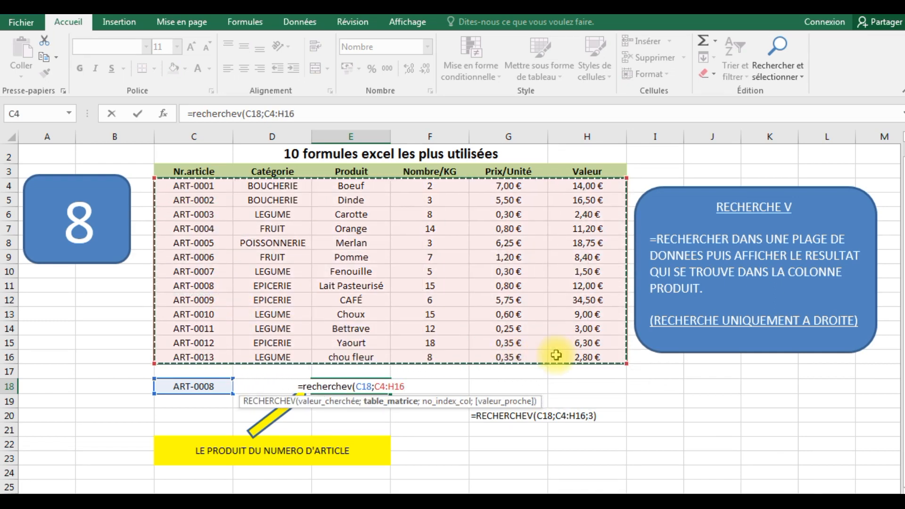
{"action": "type", "text": ";"}
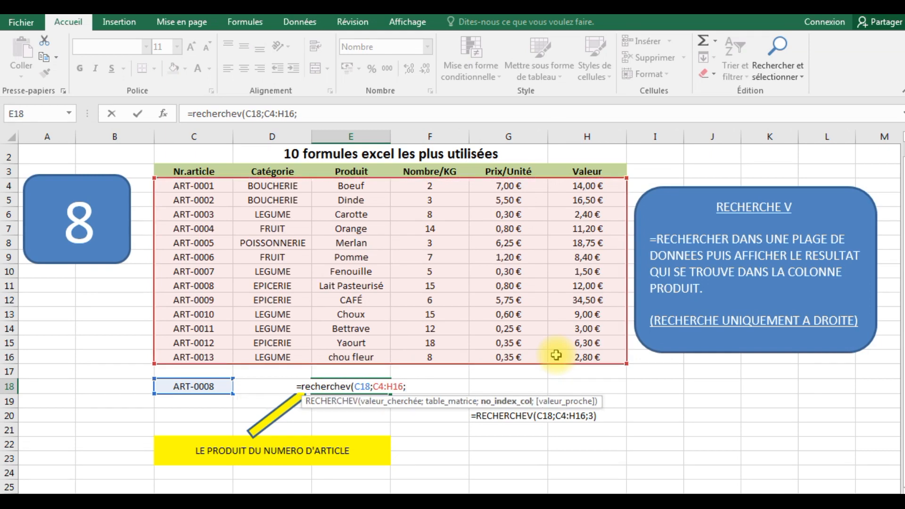
{"action": "type", "text": "3"}
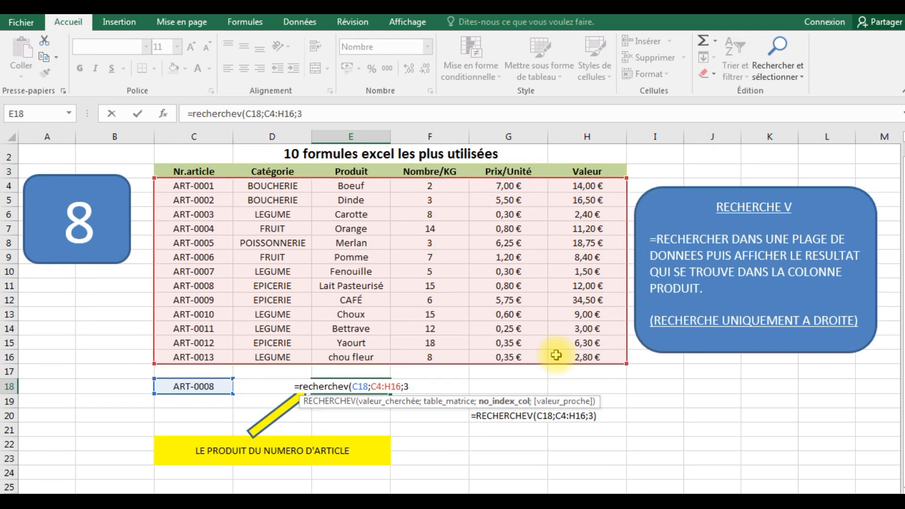
{"action": "type", "text": ")"}
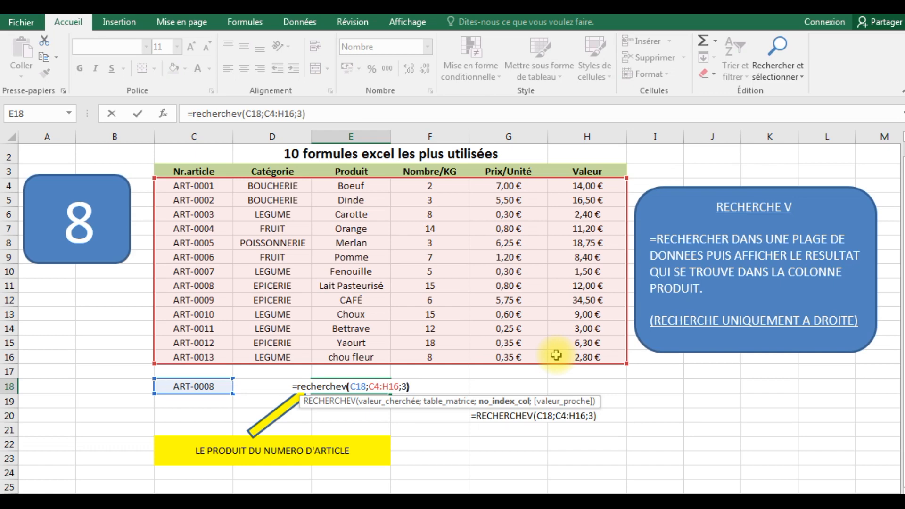
{"action": "key", "text": "Return"}
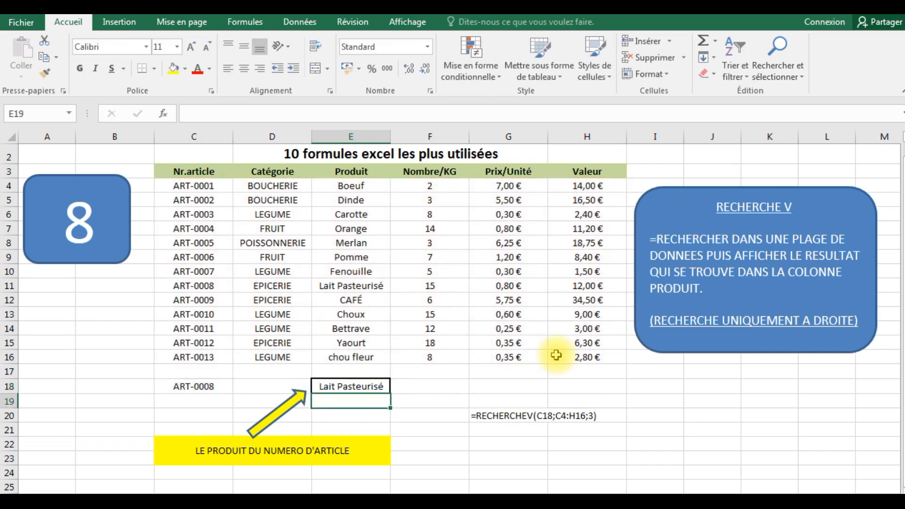
- Fill the matching product cell E11 and its article number cell C11 with yellow
{"action": "left_click", "coordinate": [371, 386]}
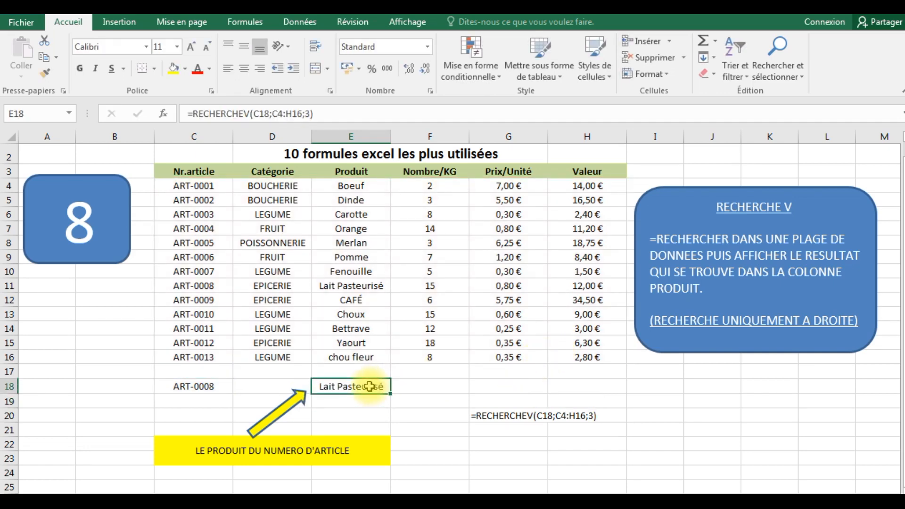
{"action": "left_click", "coordinate": [355, 284]}
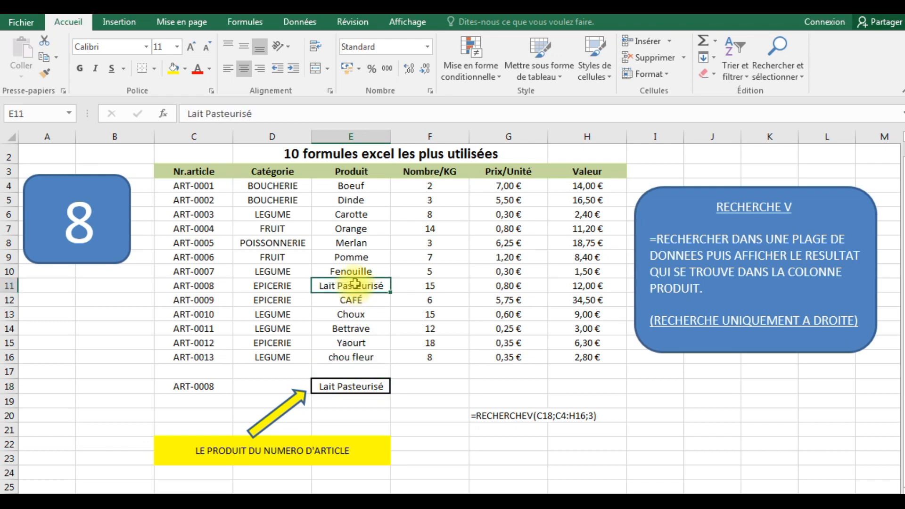
{"action": "left_click", "coordinate": [218, 287], "text": "ctrl"}
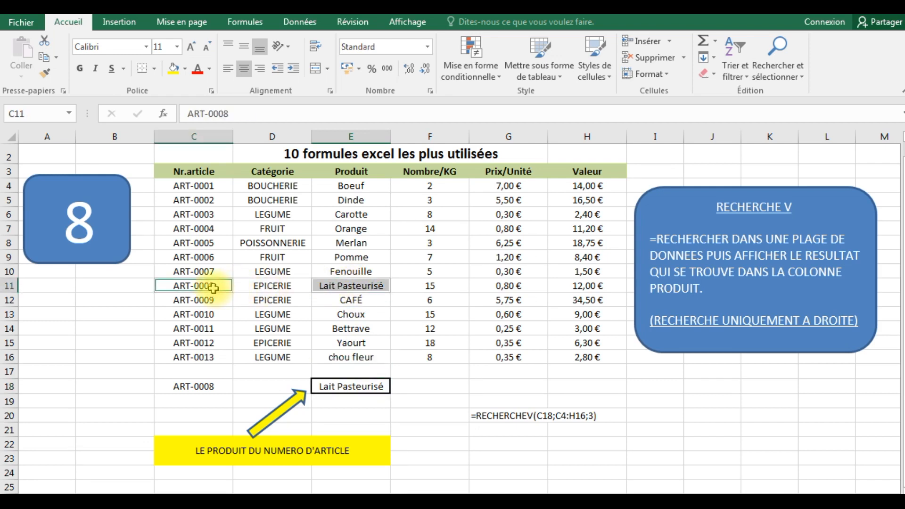
{"action": "left_click", "coordinate": [173, 69]}
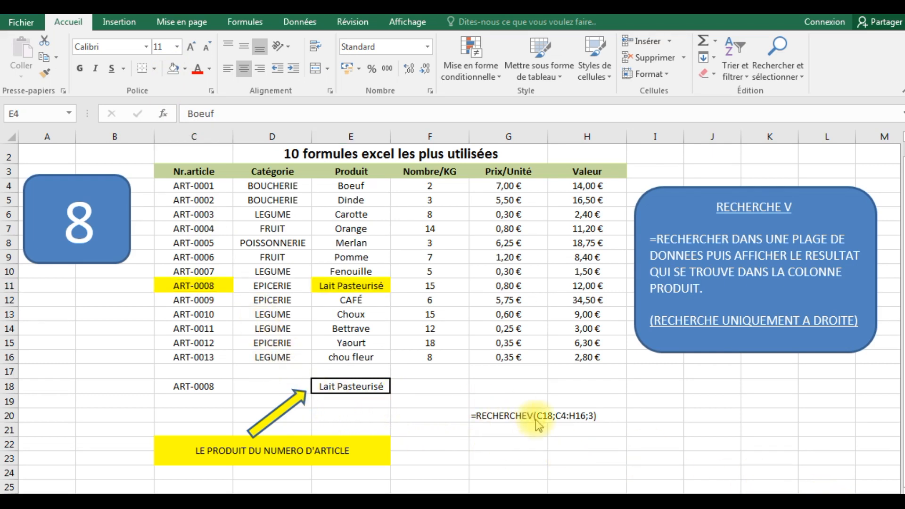
{"action": "left_click", "coordinate": [679, 495]}
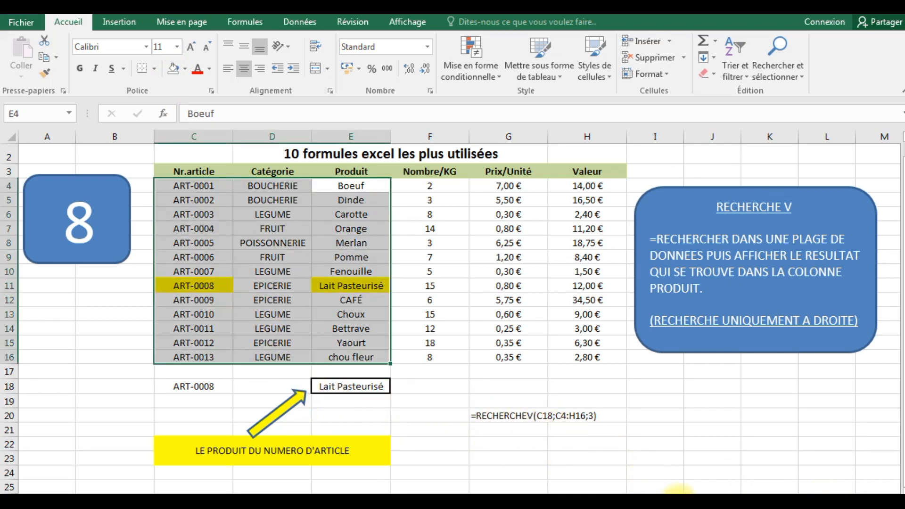
{"action": "left_click", "coordinate": [635, 455]}
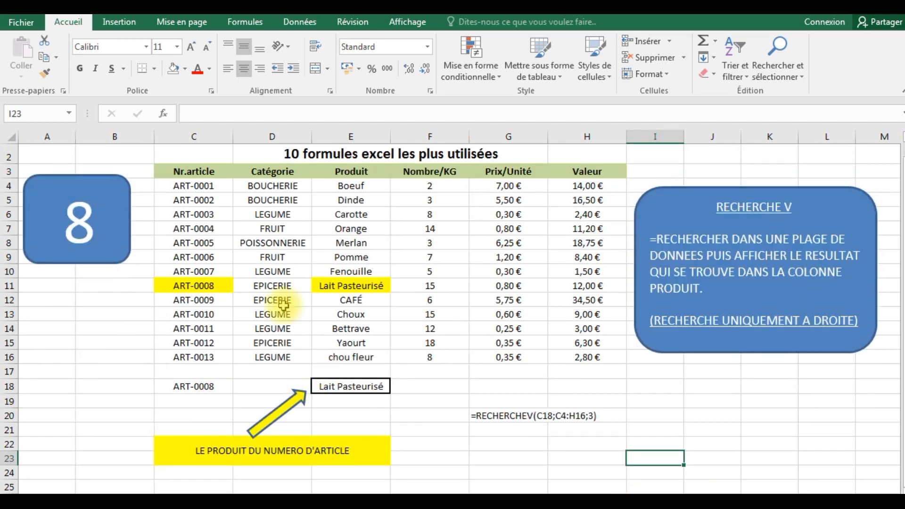
{"action": "left_click", "coordinate": [206, 188]}
{"action": "left_click_drag", "start_coordinate": [206, 187], "coordinate": [451, 357]}
{"action": "left_click_drag", "start_coordinate": [509, 185], "coordinate": [243, 347]}
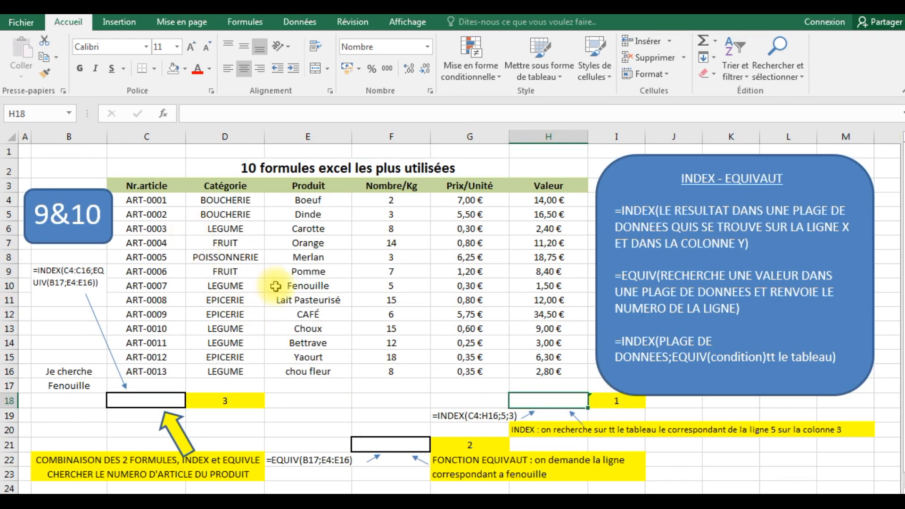
{"action": "left_click_drag", "start_coordinate": [306, 200], "coordinate": [571, 368]}
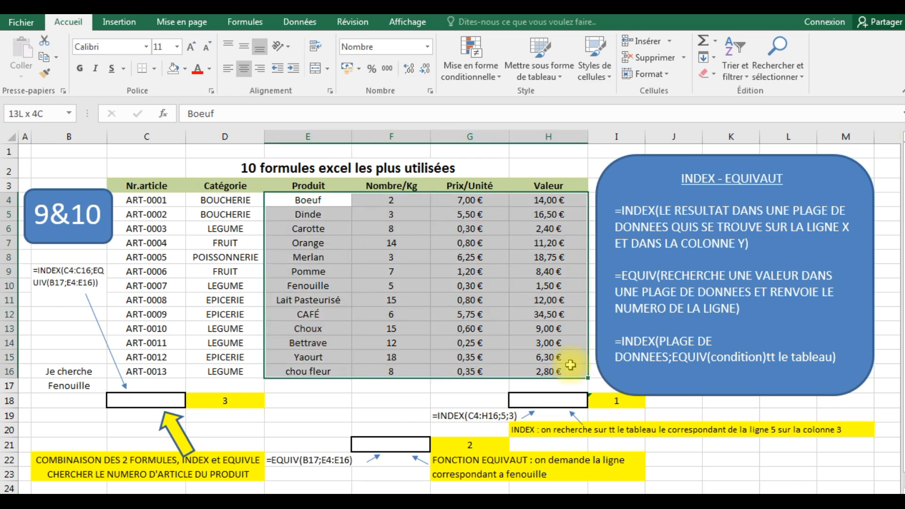
{"action": "left_click_drag", "start_coordinate": [308, 200], "coordinate": [174, 365]}
{"action": "left_click", "coordinate": [447, 234]}
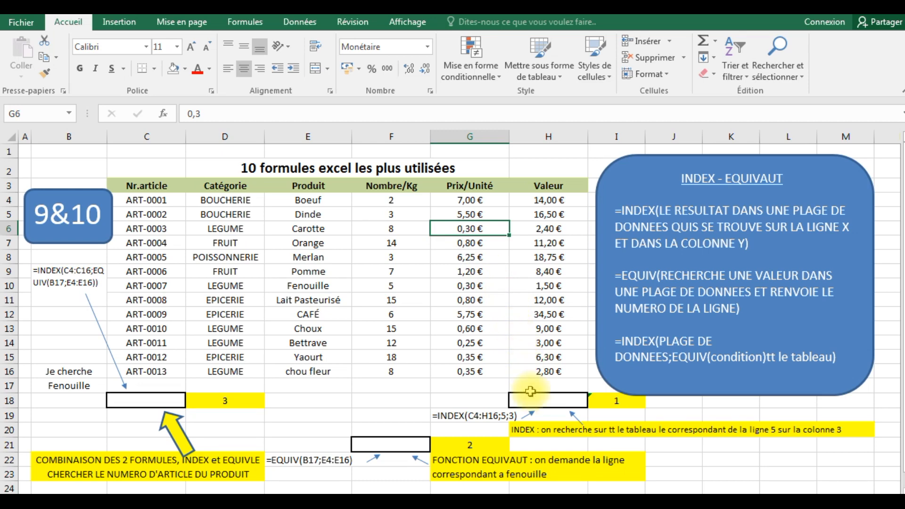
- Return the value at row 5, column 3 of the stock table in H18 with the formula =INDEX(C4:H16;5;3)
{"action": "left_click", "coordinate": [538, 404]}
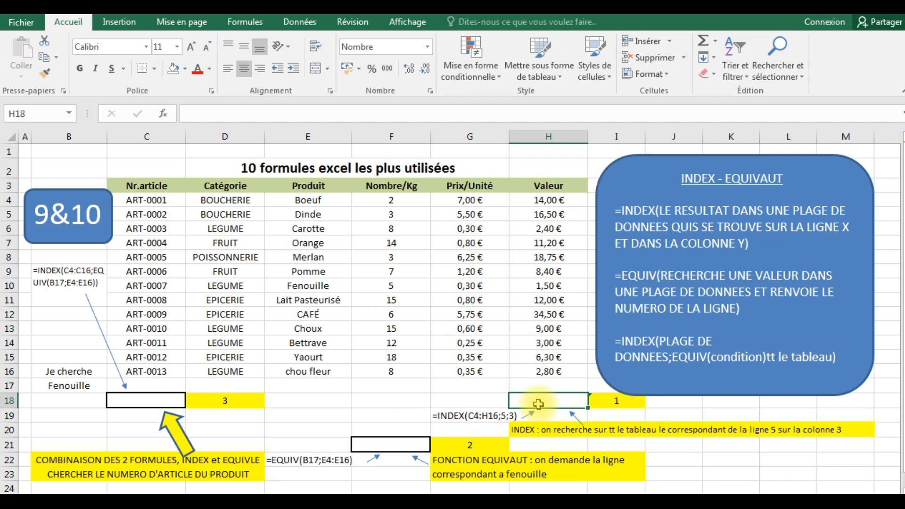
{"action": "left_click_drag", "start_coordinate": [141, 200], "coordinate": [524, 376]}
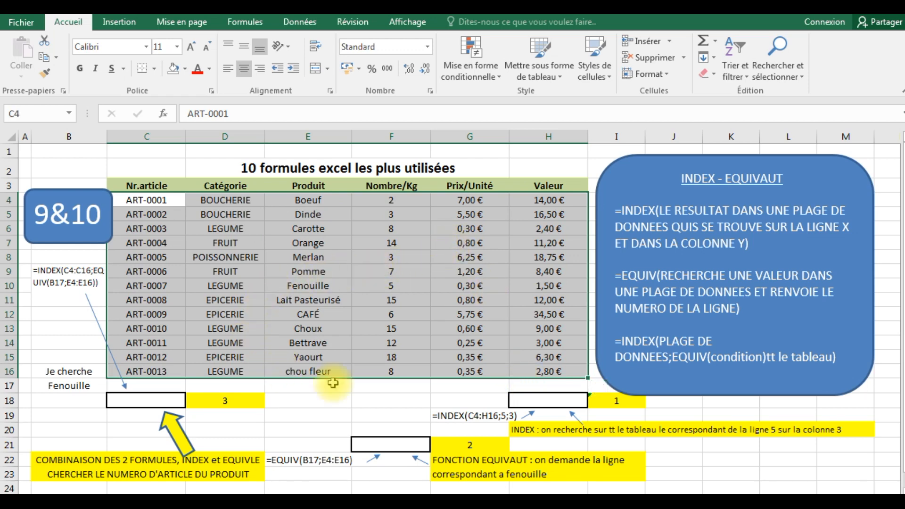
{"action": "left_click", "coordinate": [552, 401]}
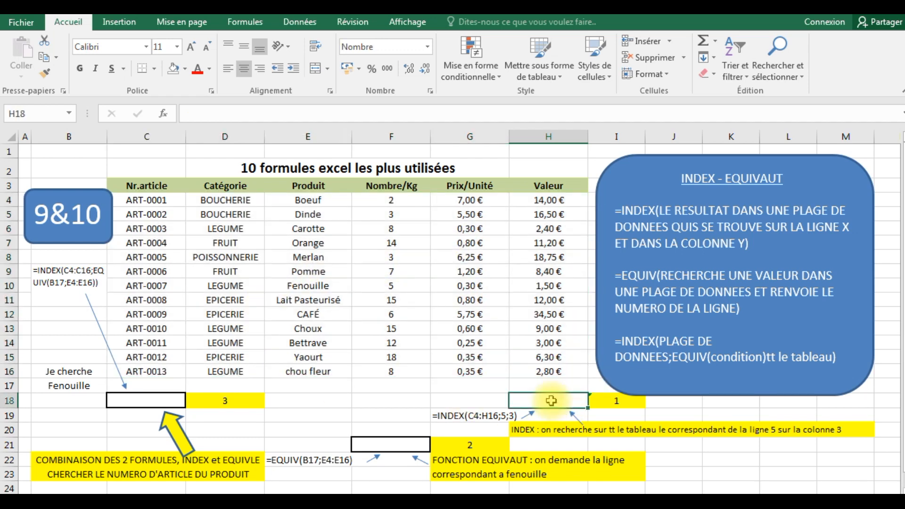
{"action": "type", "text": "="}
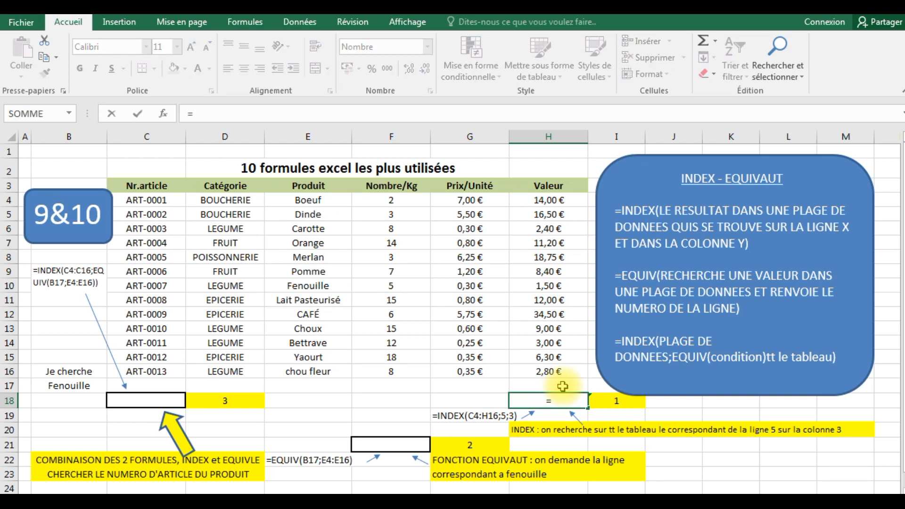
{"action": "type", "text": "INDEX"}
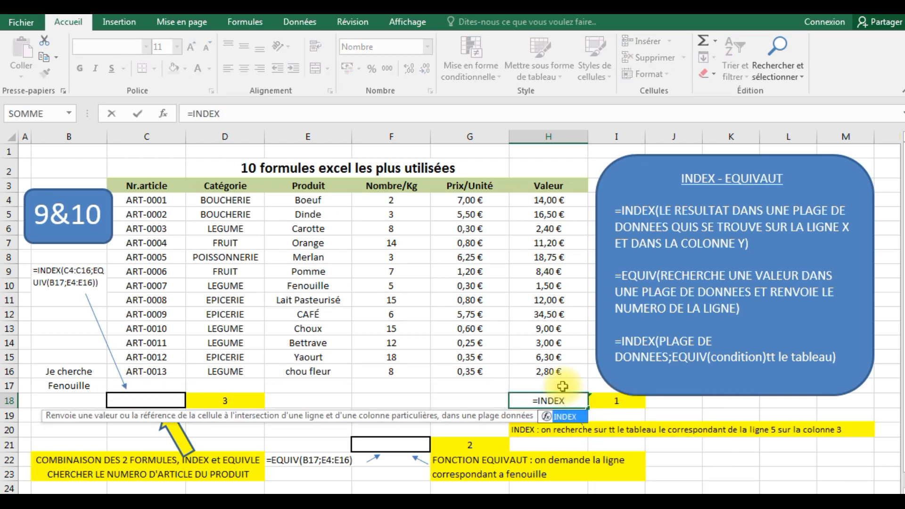
{"action": "type", "text": "("}
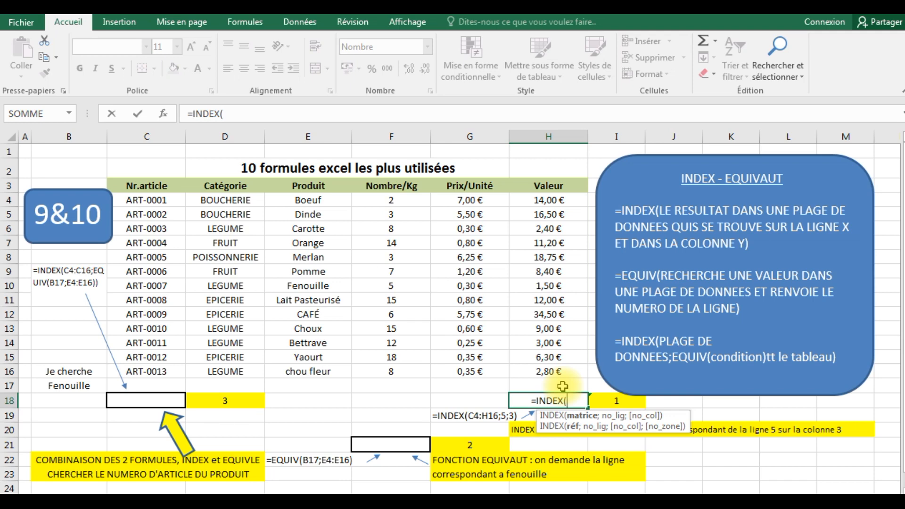
{"action": "left_click_drag", "start_coordinate": [160, 201], "coordinate": [526, 369]}
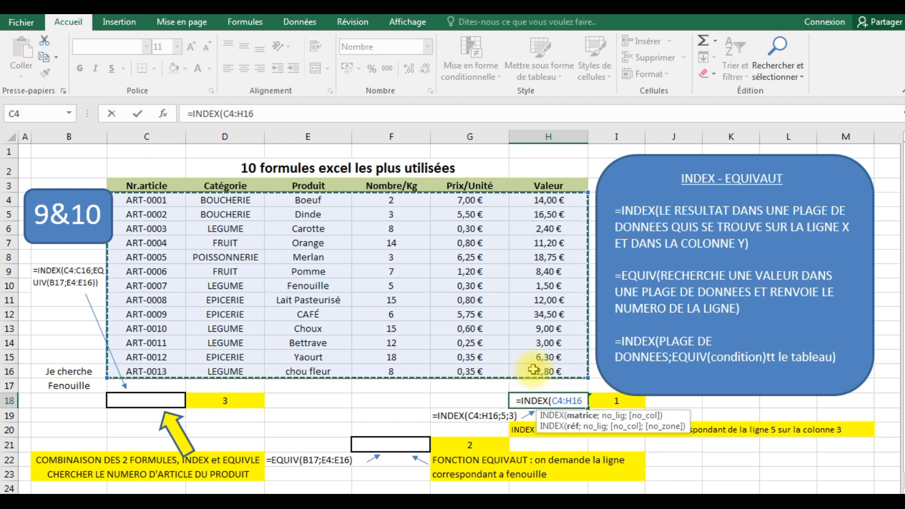
{"action": "type", "text": ";"}
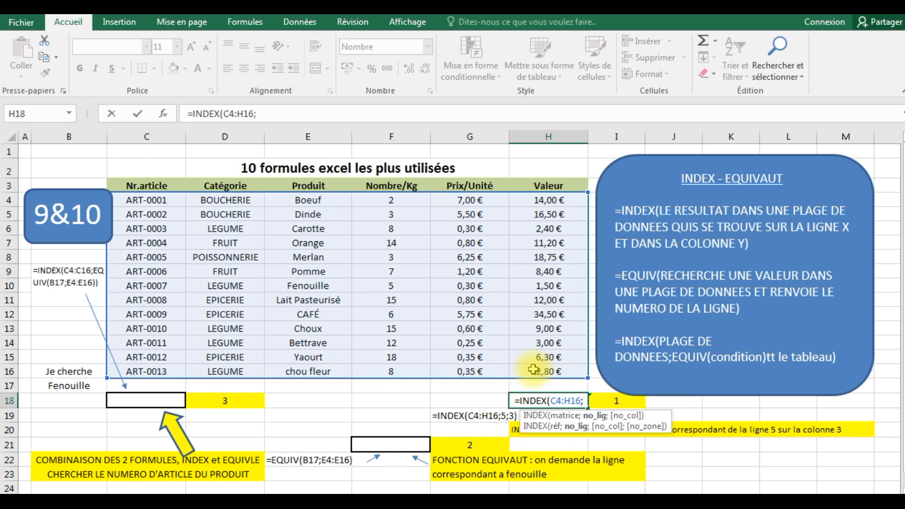
{"action": "type", "text": "5;3"}
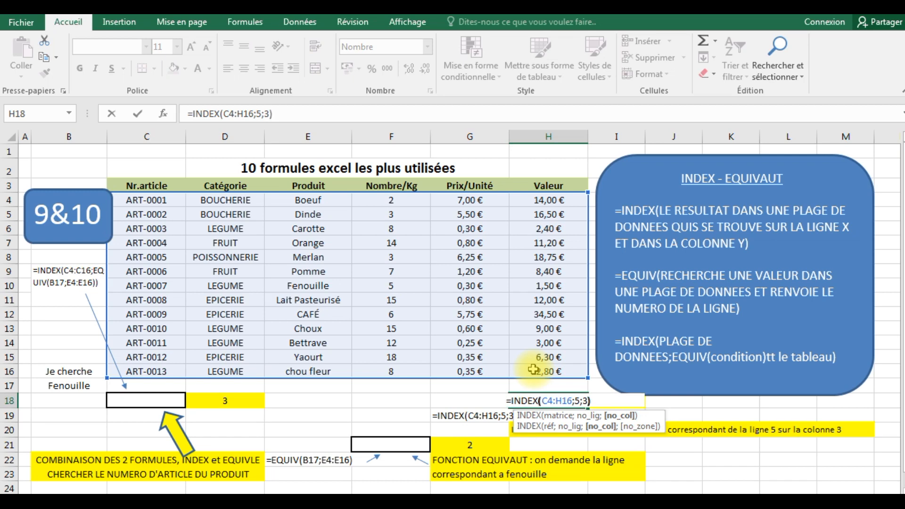
{"action": "key", "text": "Return"}
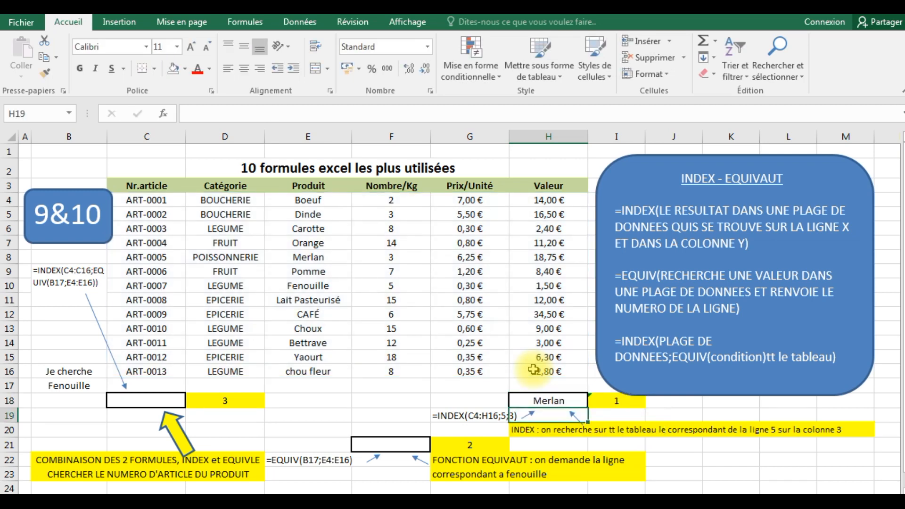
- Fill the matching product cell E8 (Merlan) with yellow
{"action": "left_click", "coordinate": [546, 399]}
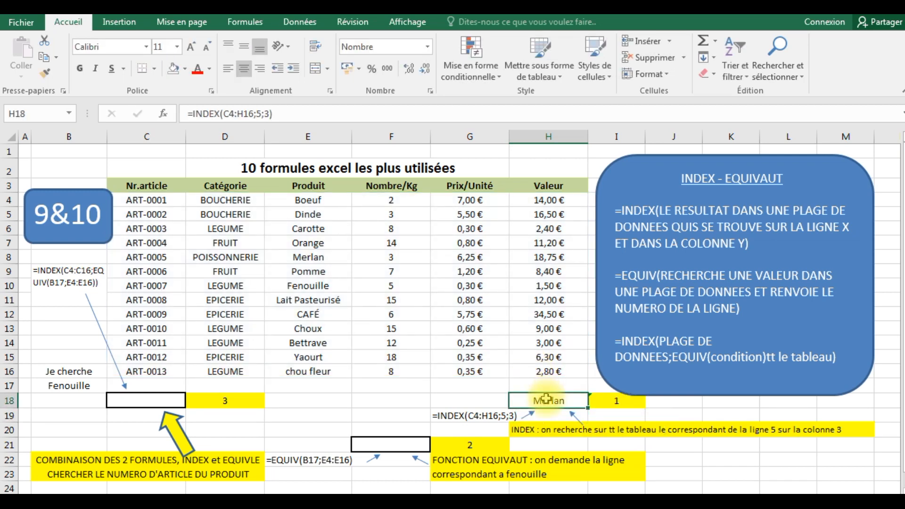
{"action": "left_click", "coordinate": [291, 257]}
{"action": "left_click", "coordinate": [184, 68]}
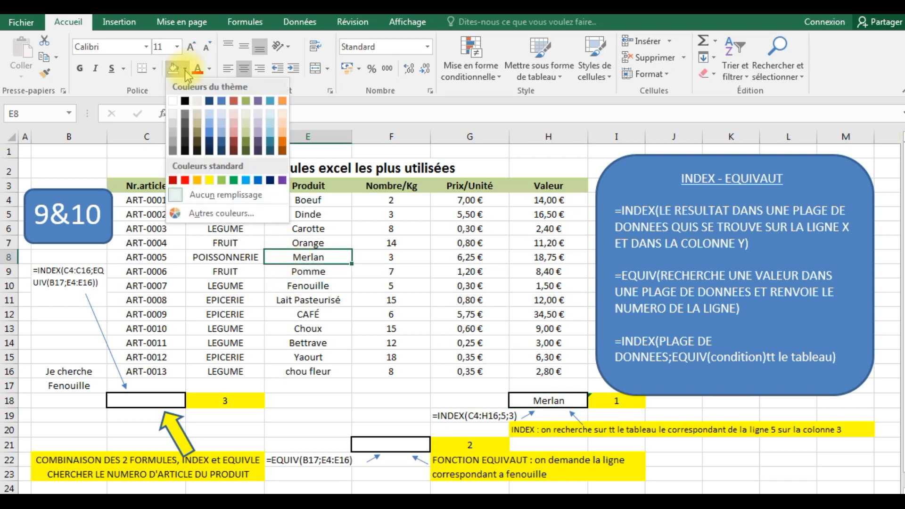
{"action": "left_click", "coordinate": [209, 180]}
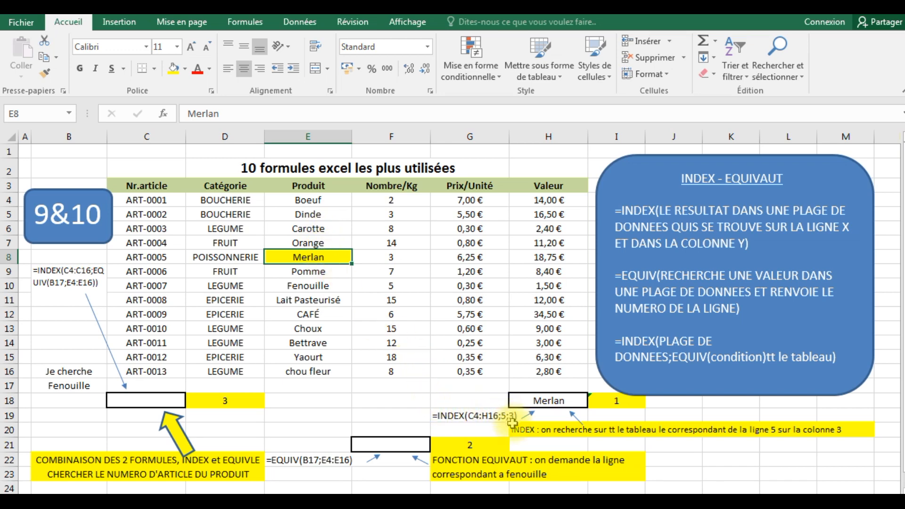
- Find the position of Fenouille in the Produit column in F21 with the formula =EQUIV(B17;E4:E16)
{"action": "left_click", "coordinate": [390, 444]}
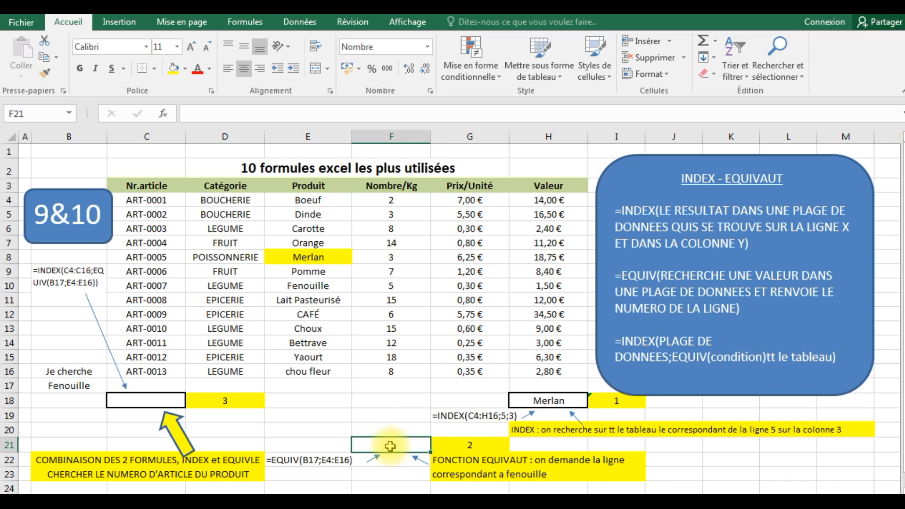
{"action": "left_click", "coordinate": [308, 287]}
{"action": "double_click", "coordinate": [376, 446]}
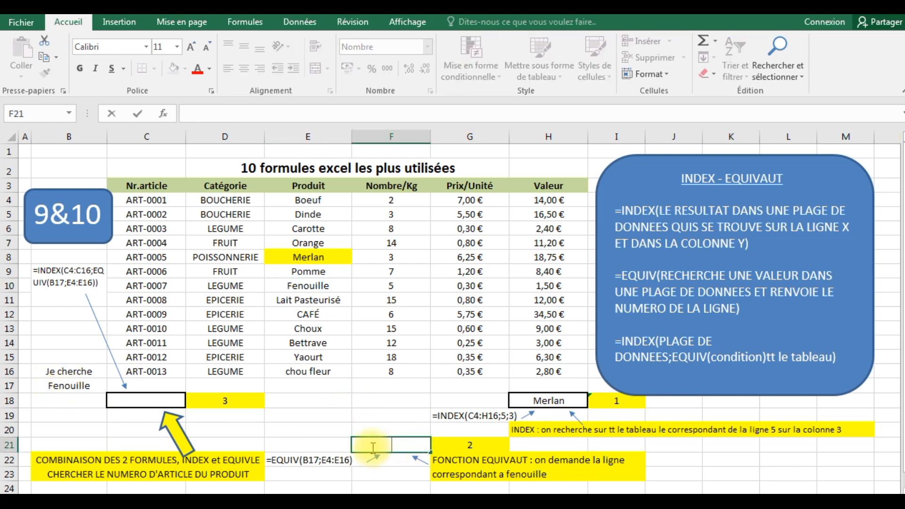
{"action": "type", "text": "=EQUIV("}
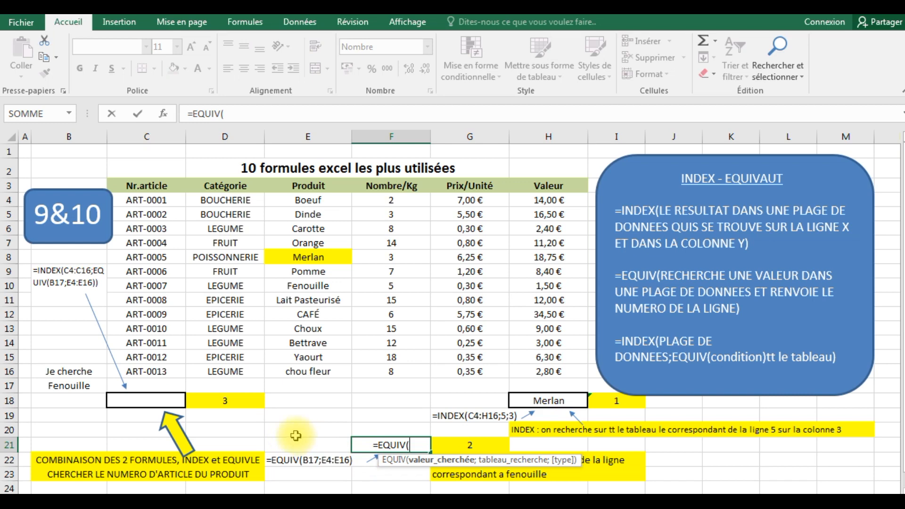
{"action": "left_click", "coordinate": [69, 386]}
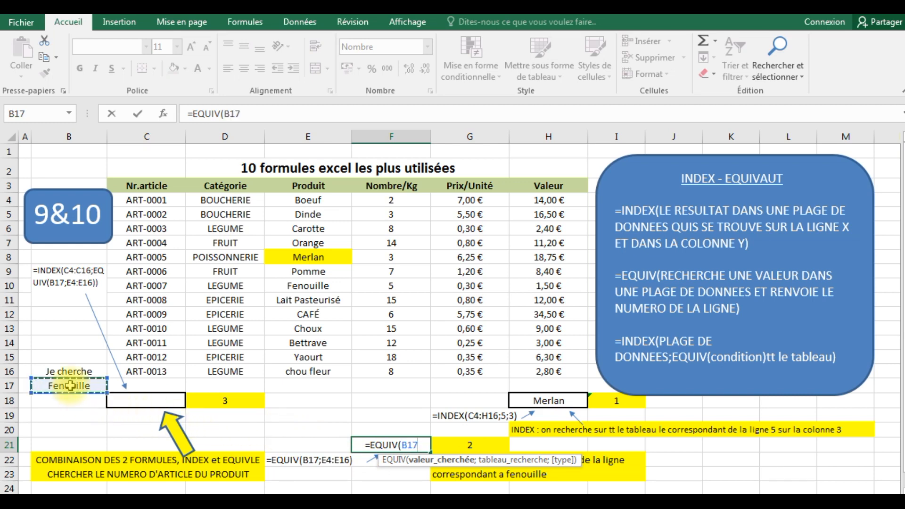
{"action": "type", "text": ";"}
{"action": "left_click_drag", "start_coordinate": [330, 200], "coordinate": [325, 243]}
{"action": "left_click_drag", "start_coordinate": [323, 327], "coordinate": [325, 370]}
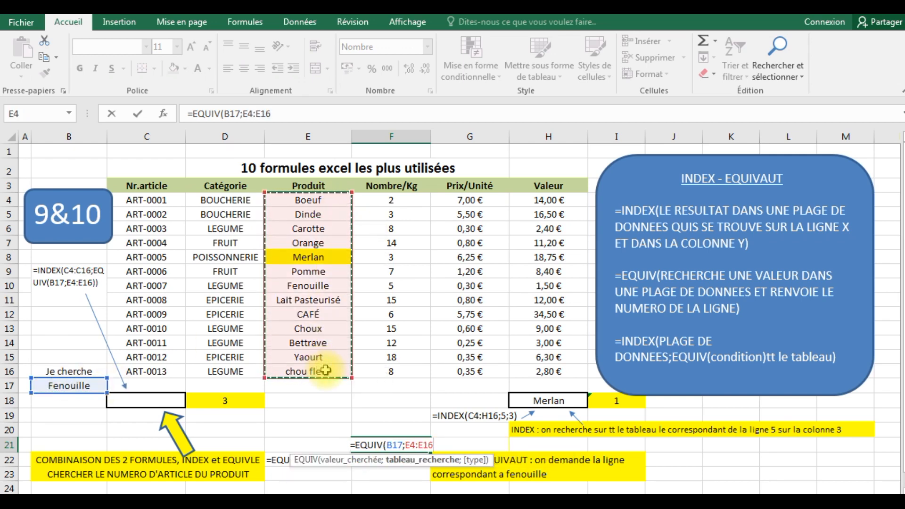
{"action": "type", "text": ")"}
{"action": "key", "text": "Return"}
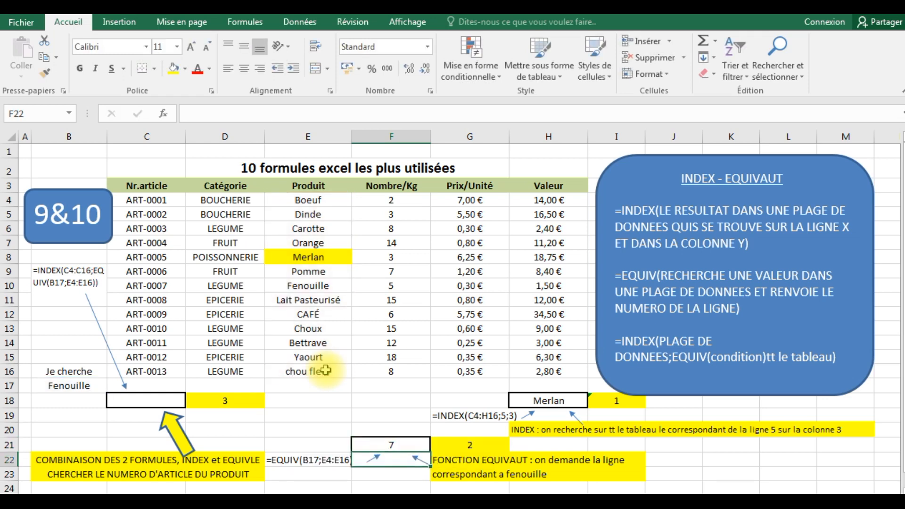
- Fill Fenouille's article number cell C10 with yellow
{"action": "left_click", "coordinate": [409, 445]}
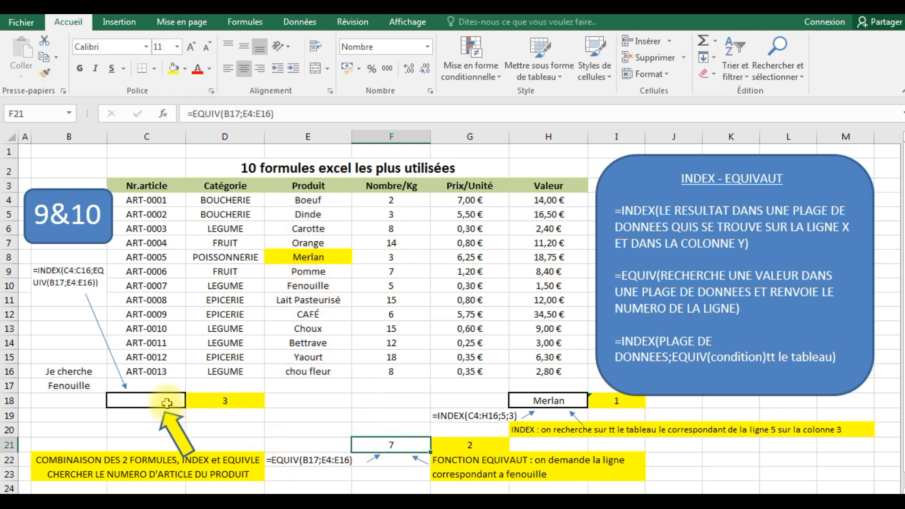
{"action": "left_click", "coordinate": [130, 287]}
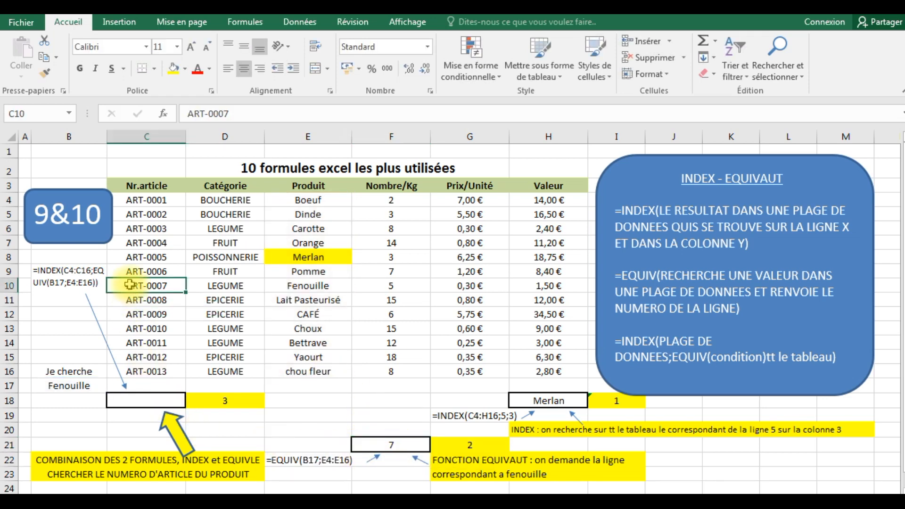
{"action": "left_click", "coordinate": [173, 69]}
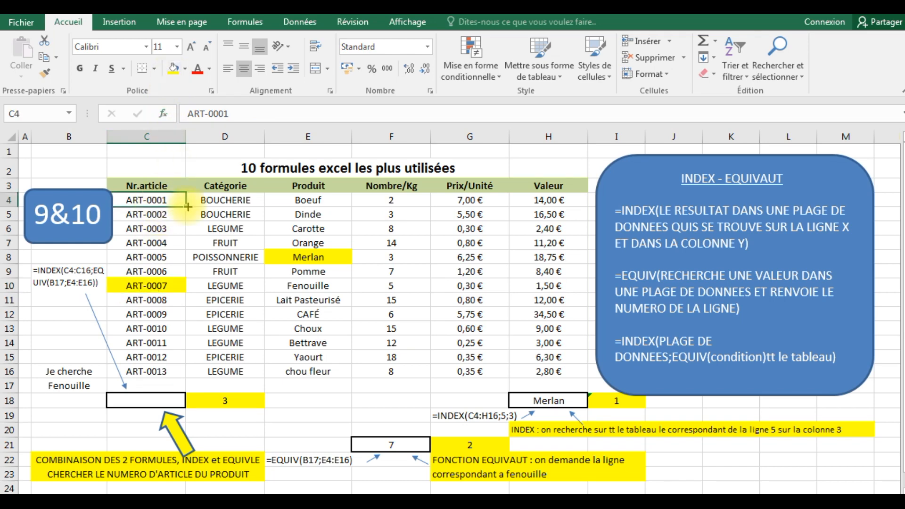
- Count the rows down the Nr.article column from C4 to the yellow cell C10
{"action": "key", "text": "Down"}
{"action": "key", "text": "Down"}
{"action": "key", "text": "Down"}
{"action": "key", "text": "Down"}
{"action": "key", "text": "Down"}
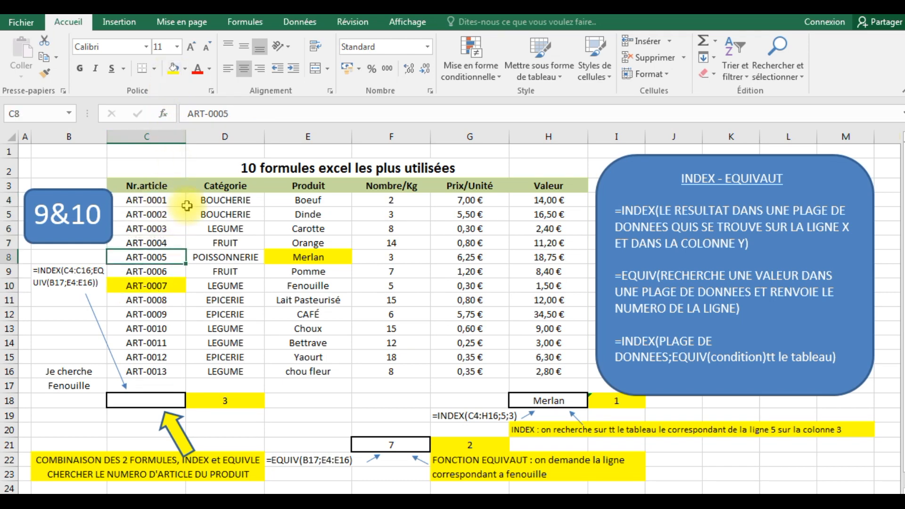
{"action": "key", "text": "Down"}
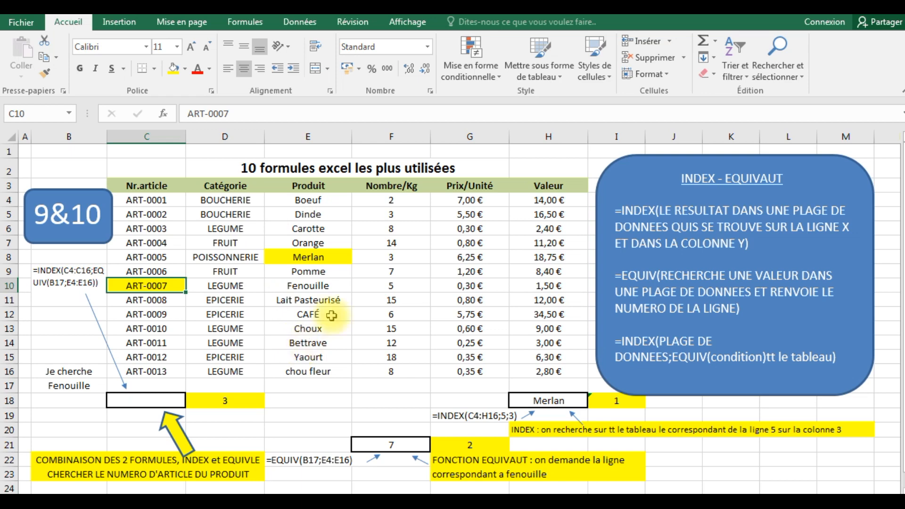
- Look up Fenouille's article number in C18 with the combined formula =INDEX(C4:C16;EQUIV(B17;E4:E16))
{"action": "left_click", "coordinate": [146, 398]}
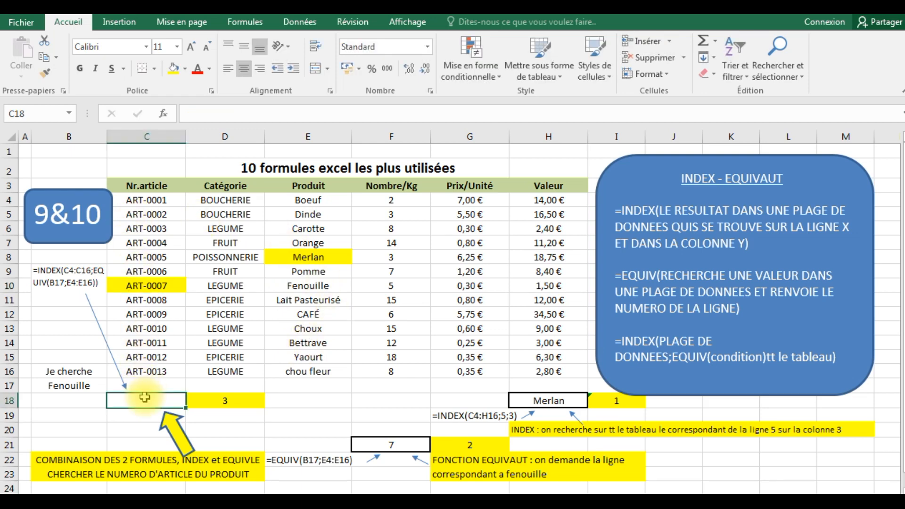
{"action": "type", "text": "="}
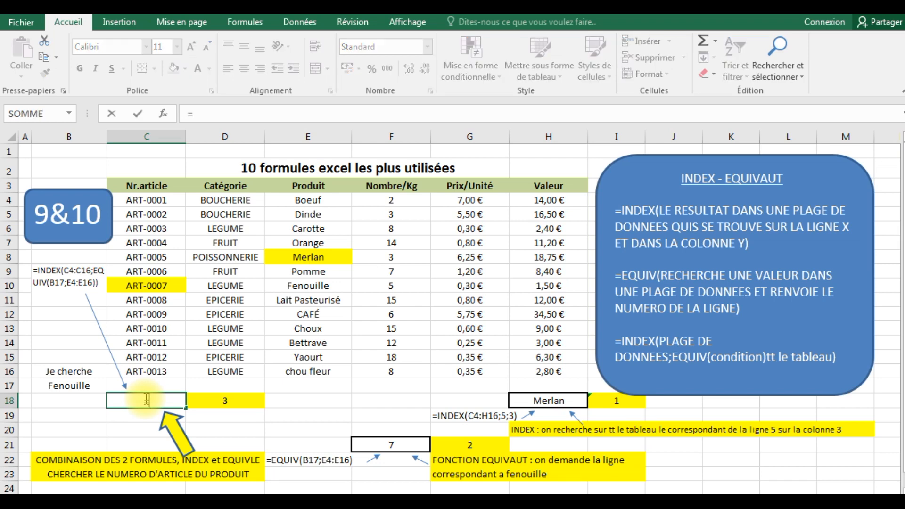
{"action": "type", "text": "INDEX"}
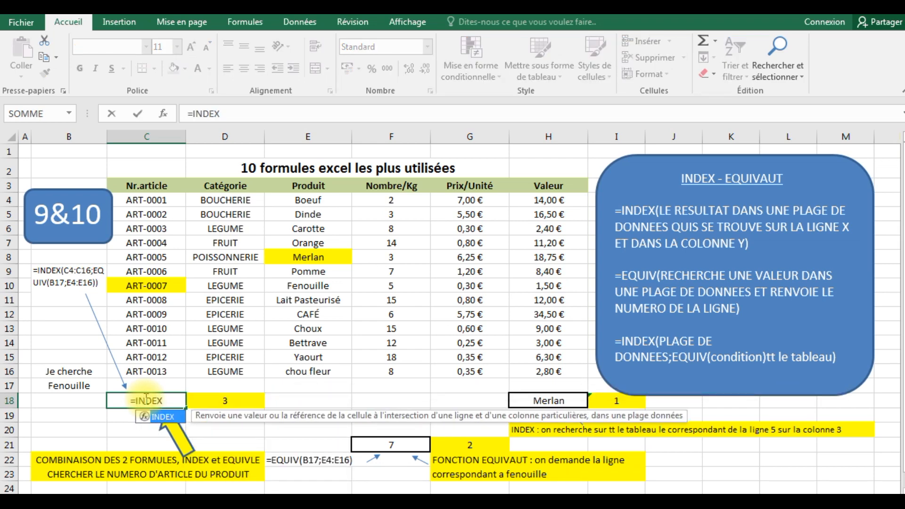
{"action": "type", "text": "("}
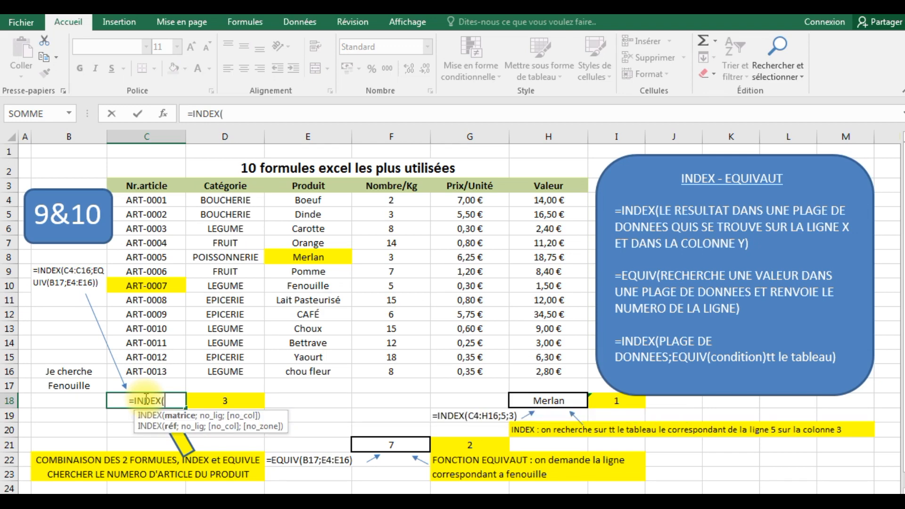
{"action": "left_click", "coordinate": [149, 204]}
{"action": "left_click_drag", "start_coordinate": [149, 203], "coordinate": [141, 364]}
{"action": "type", "text": ";EQUIV"}
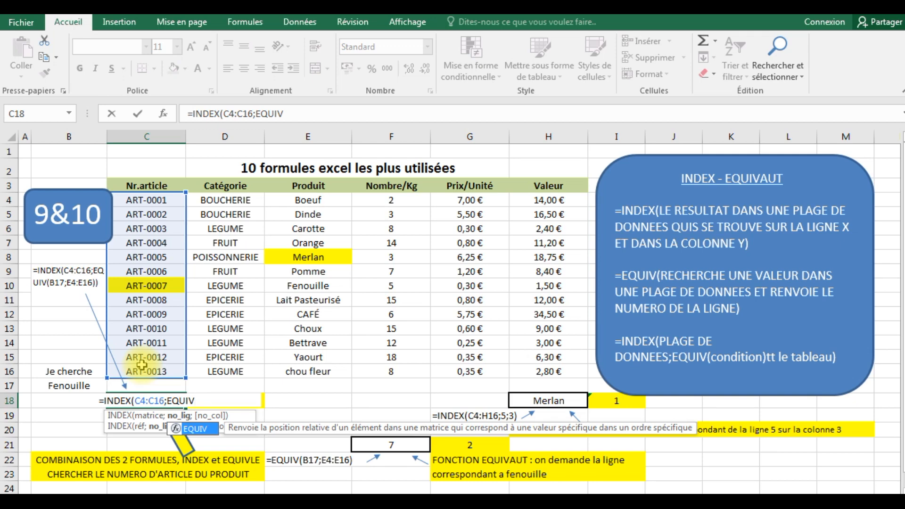
{"action": "type", "text": "("}
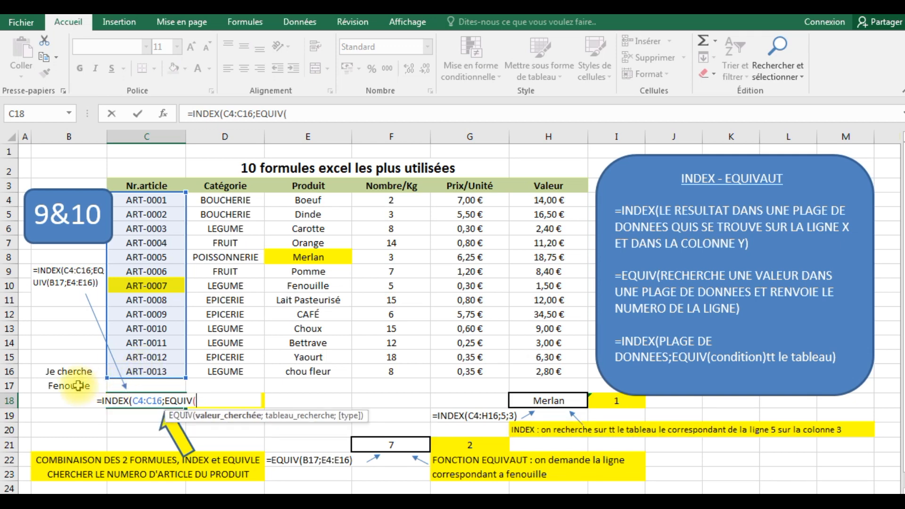
{"action": "left_click", "coordinate": [77, 386]}
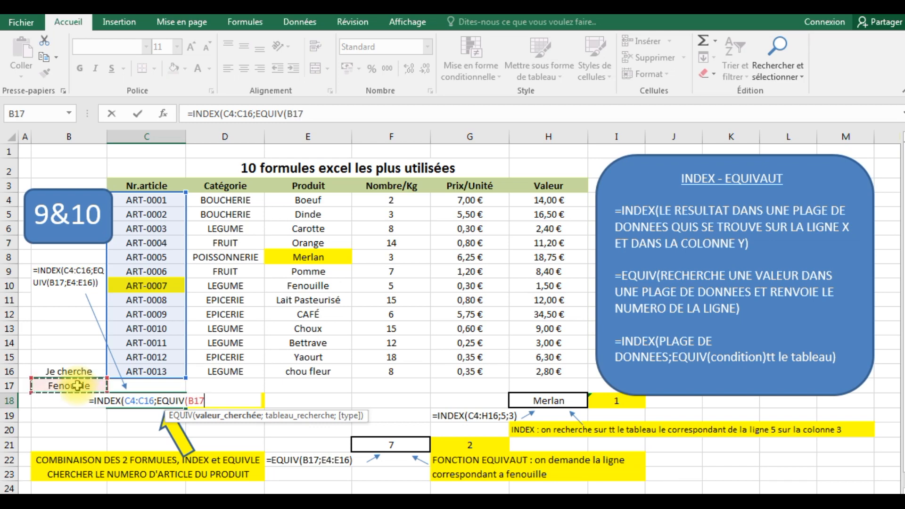
{"action": "type", "text": ";"}
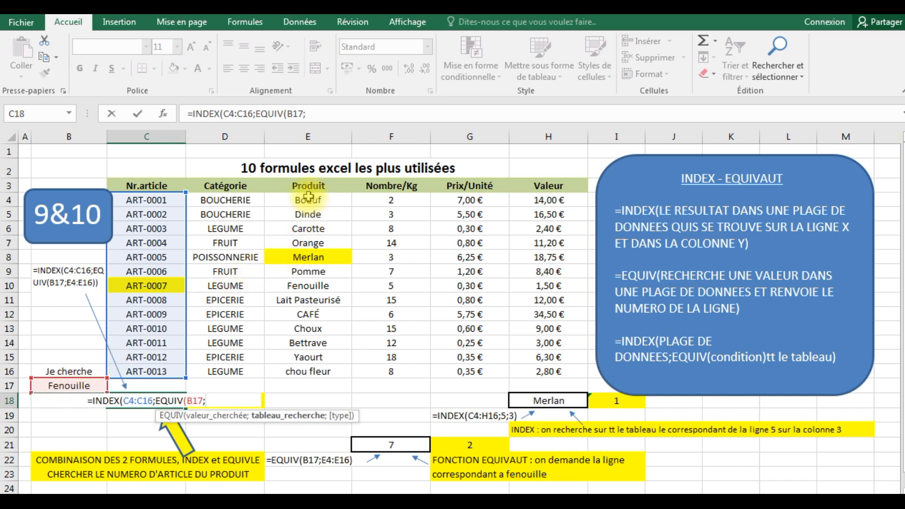
{"action": "left_click_drag", "start_coordinate": [309, 197], "coordinate": [292, 368]}
{"action": "type", "text": "))"}
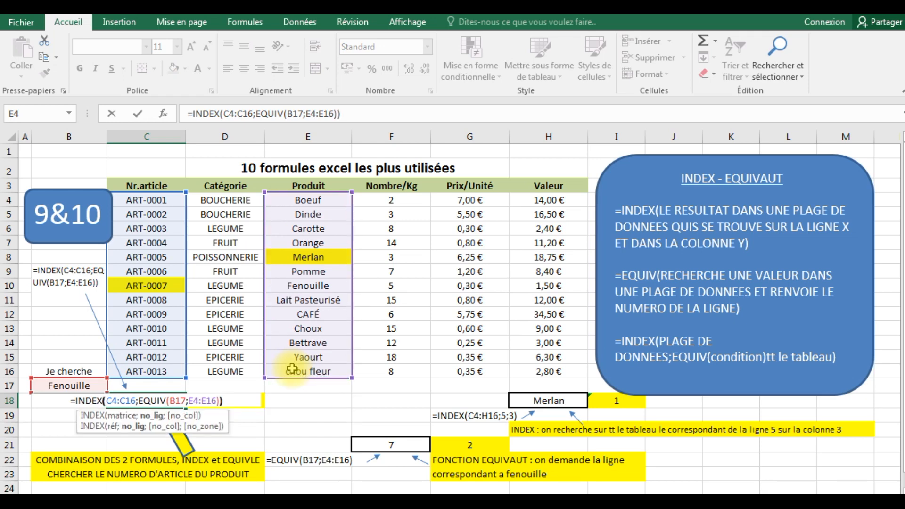
{"action": "key", "text": "Return"}
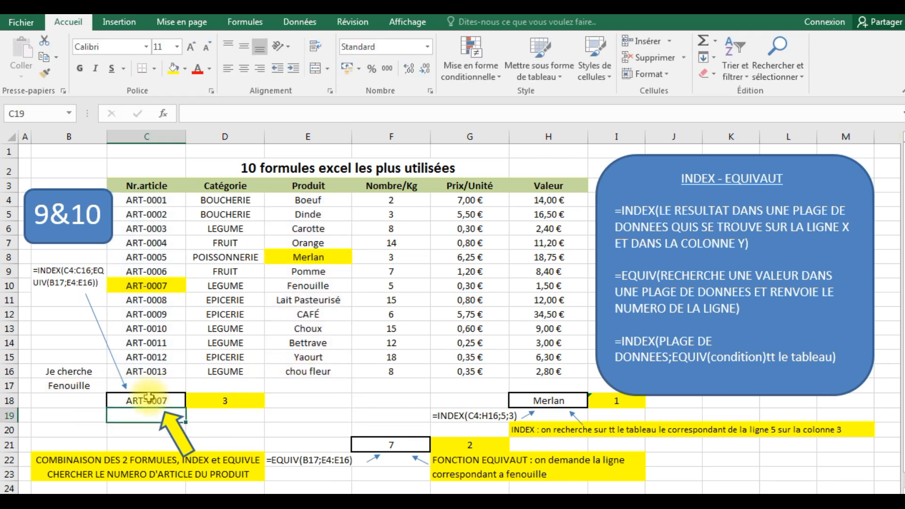
- Fill the product cell E10 (Fenouille) with yellow
{"action": "left_click", "coordinate": [147, 397]}
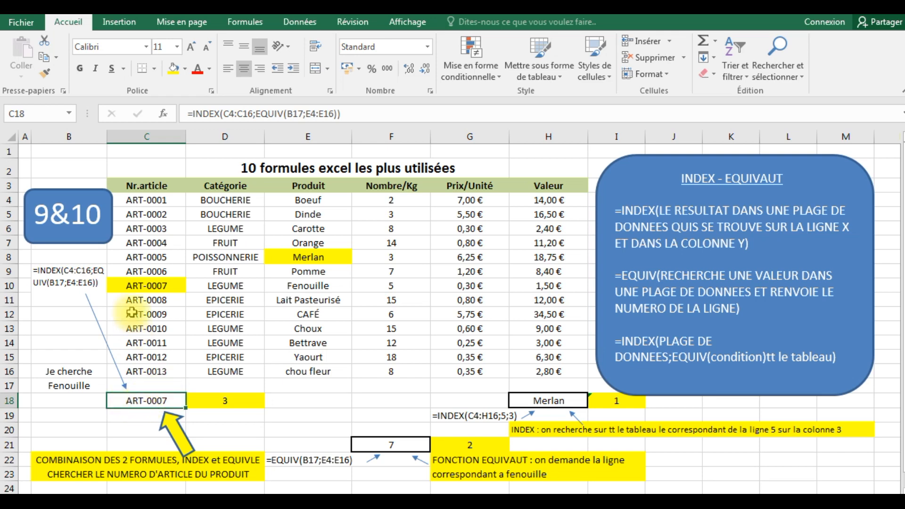
{"action": "left_click", "coordinate": [142, 284]}
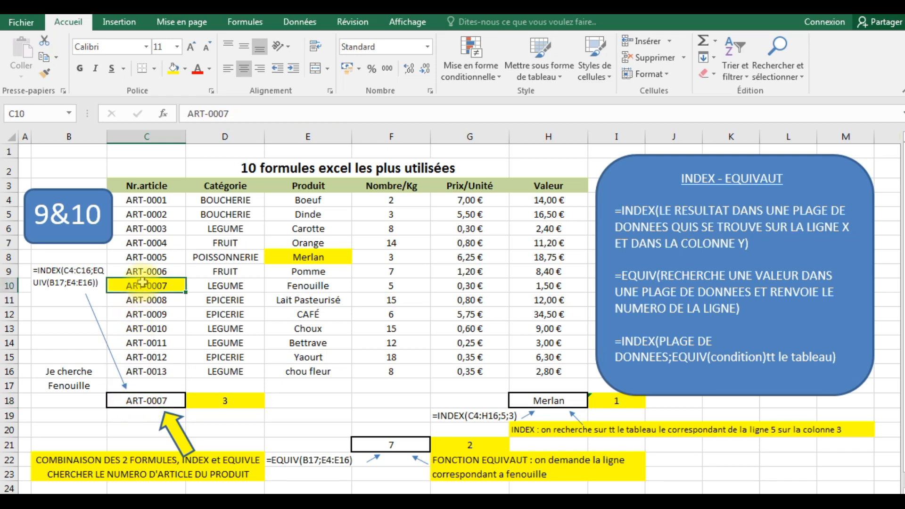
{"action": "left_click", "coordinate": [323, 286]}
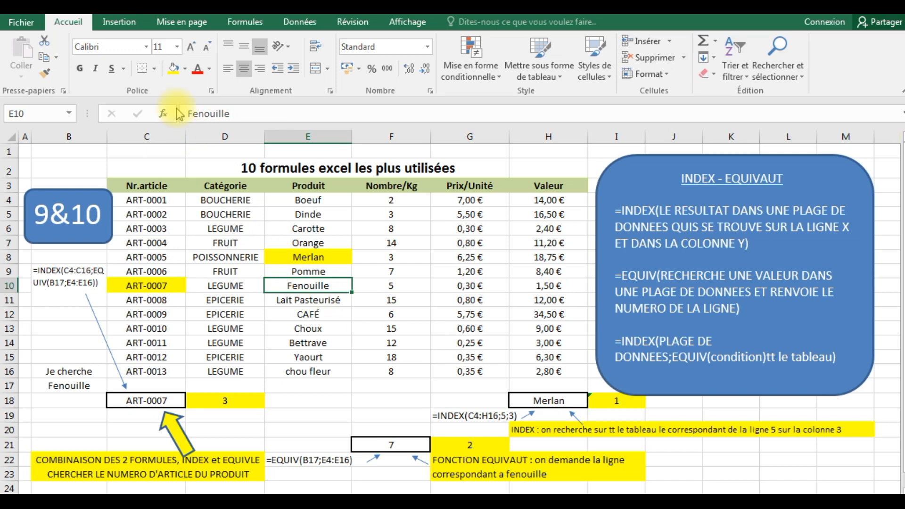
{"action": "left_click", "coordinate": [173, 70]}
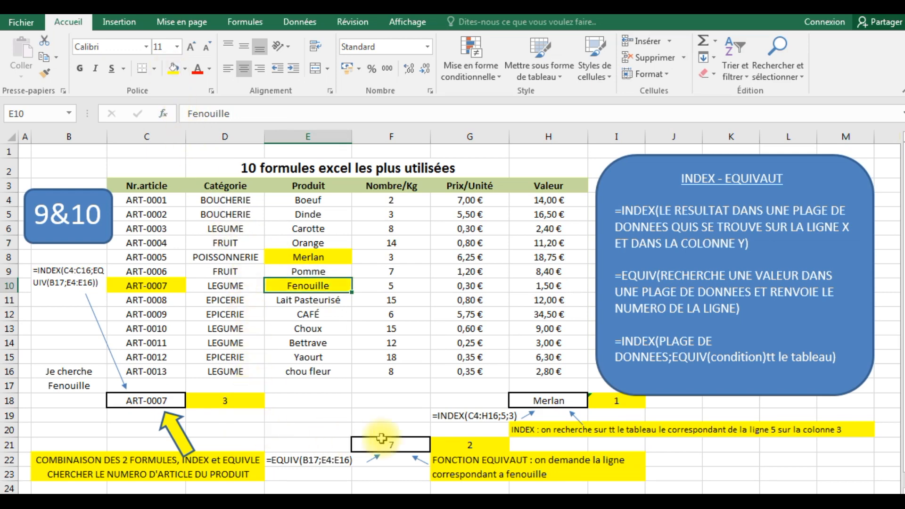